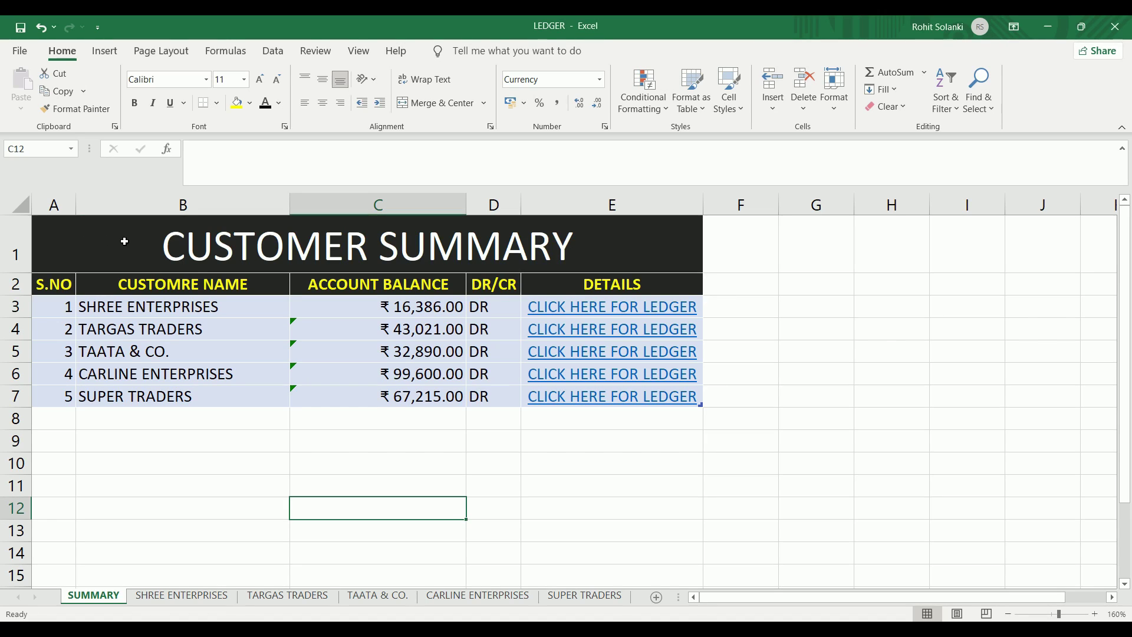
Highlight the customer summary table and its DETAILS column for emphasis.
mouse_move(144, 245)
left_mouse_down()
mouse_move(550, 366)
mouse_move(558, 400)
left_mouse_up()
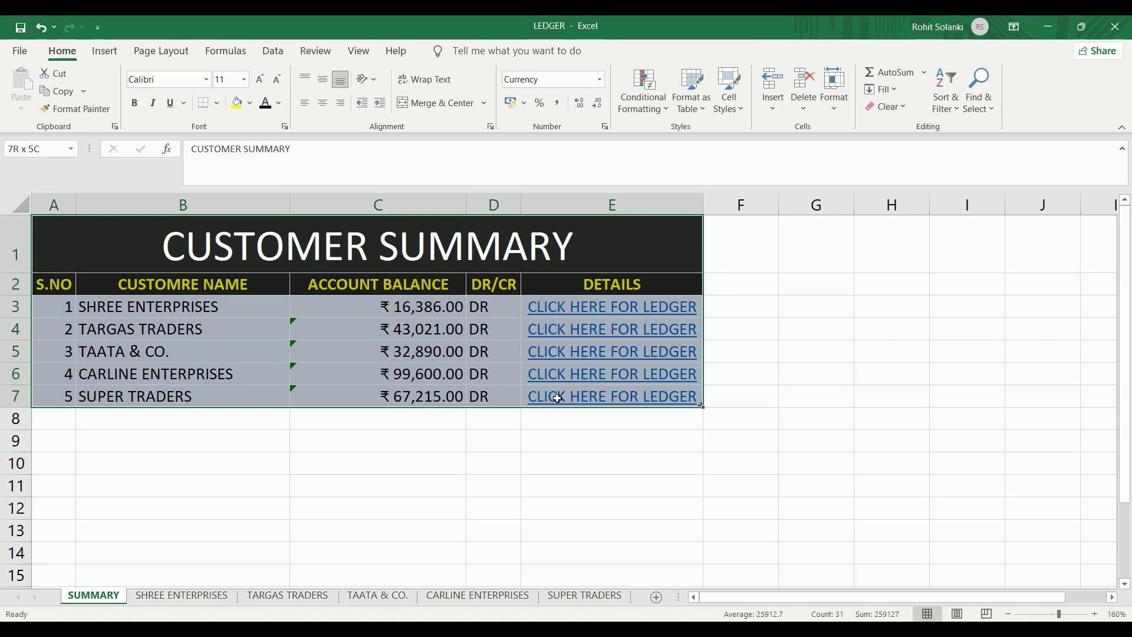
left_click(394, 451)
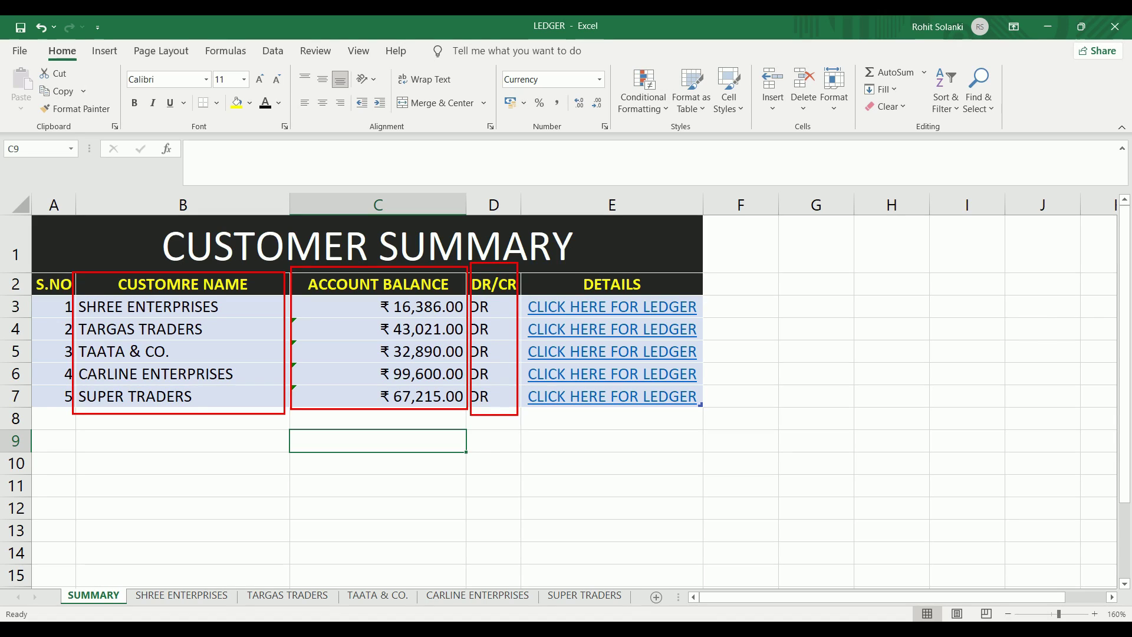
left_click_drag(529, 264, 706, 422)
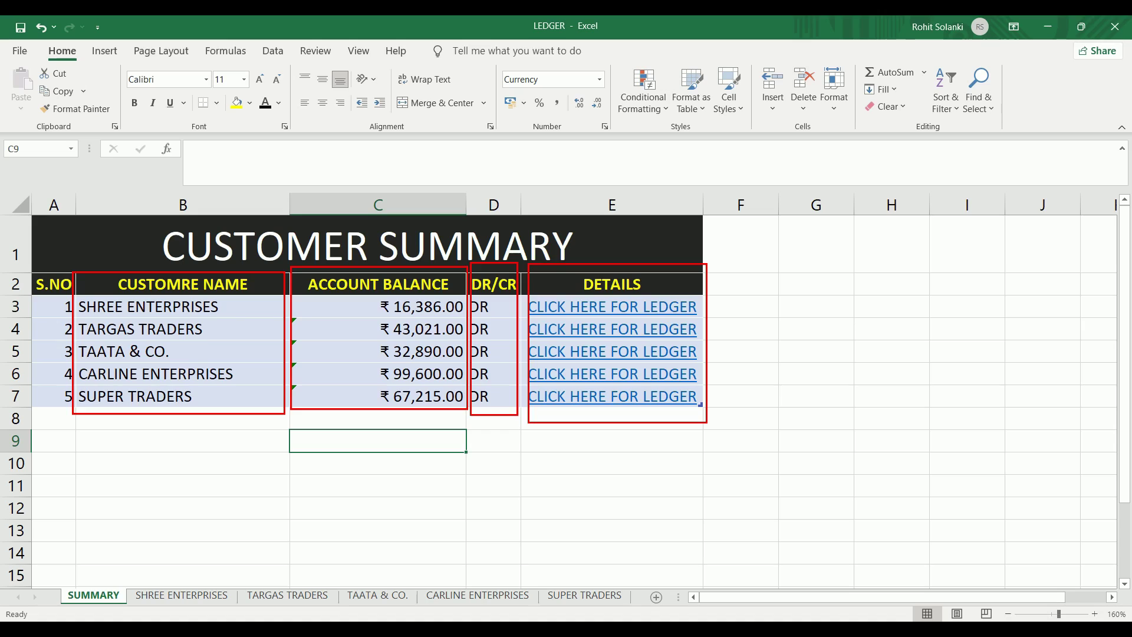
key("Escape")
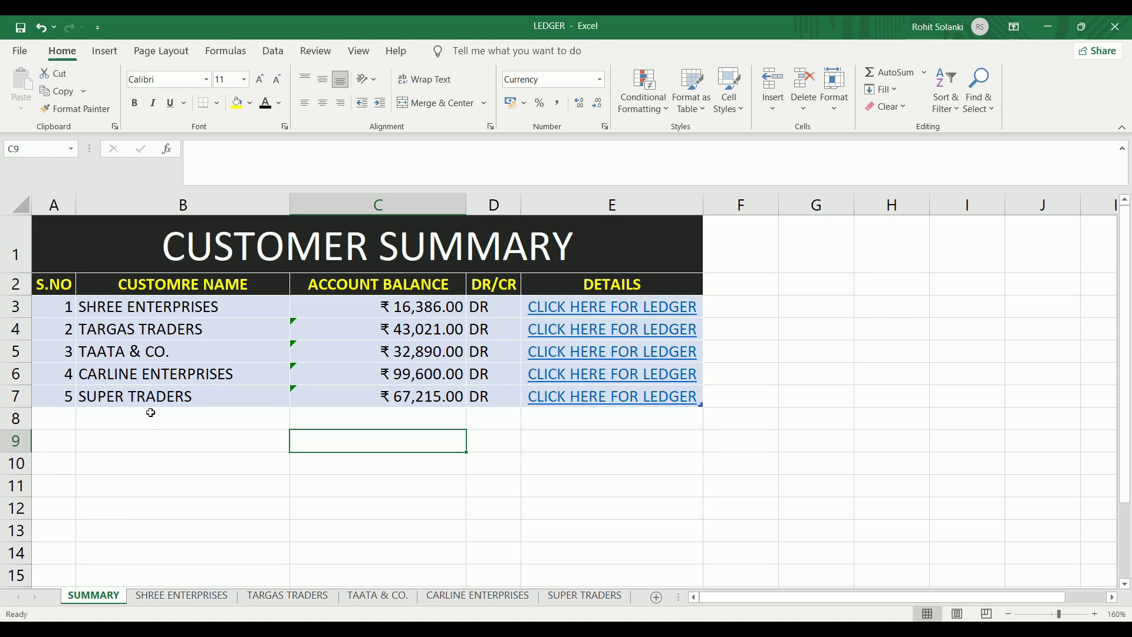
Add serial number 6 in A8 to extend the table to row 8.
left_click(64, 421)
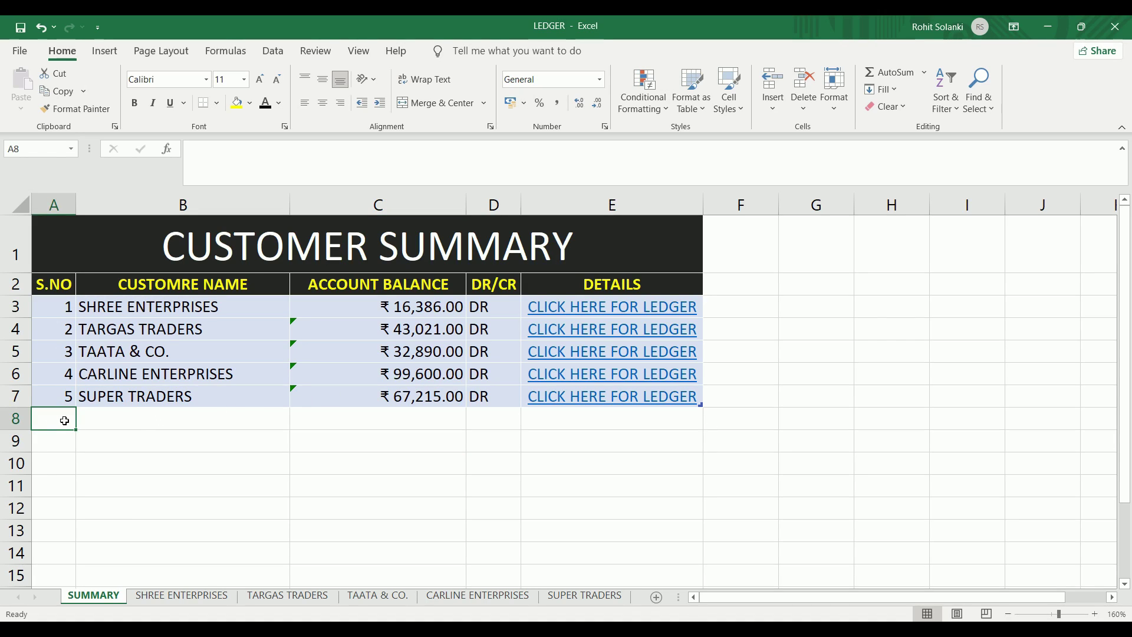
type("6")
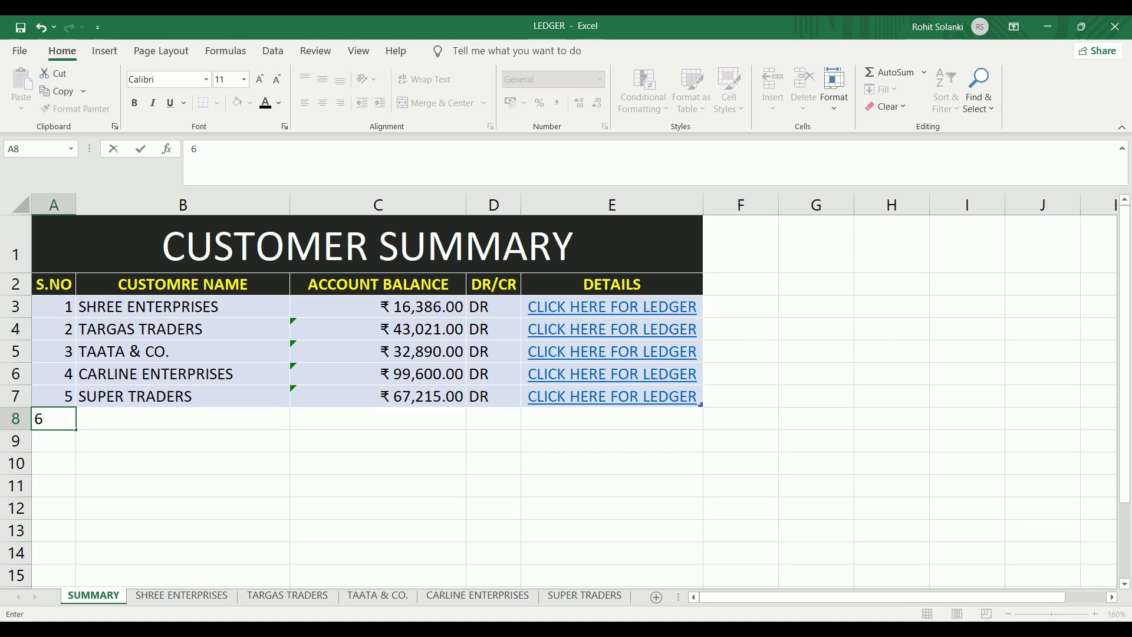
key("Return")
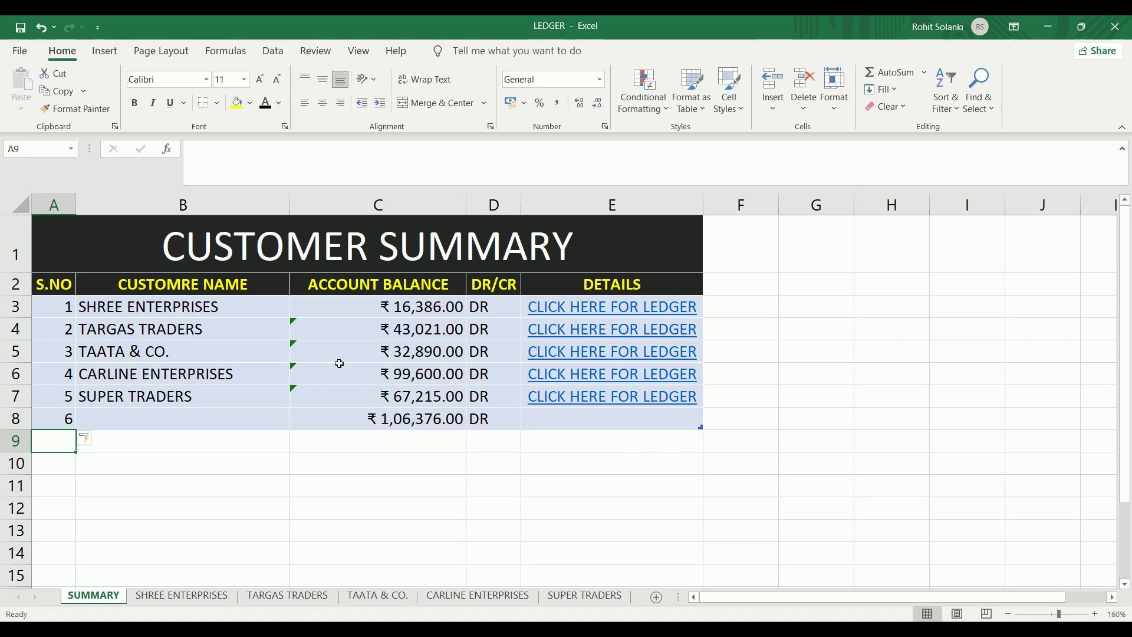
Clear the balance formula from C8 and open the SHREE ENTERPRISES ledger via its link.
left_click(339, 423)
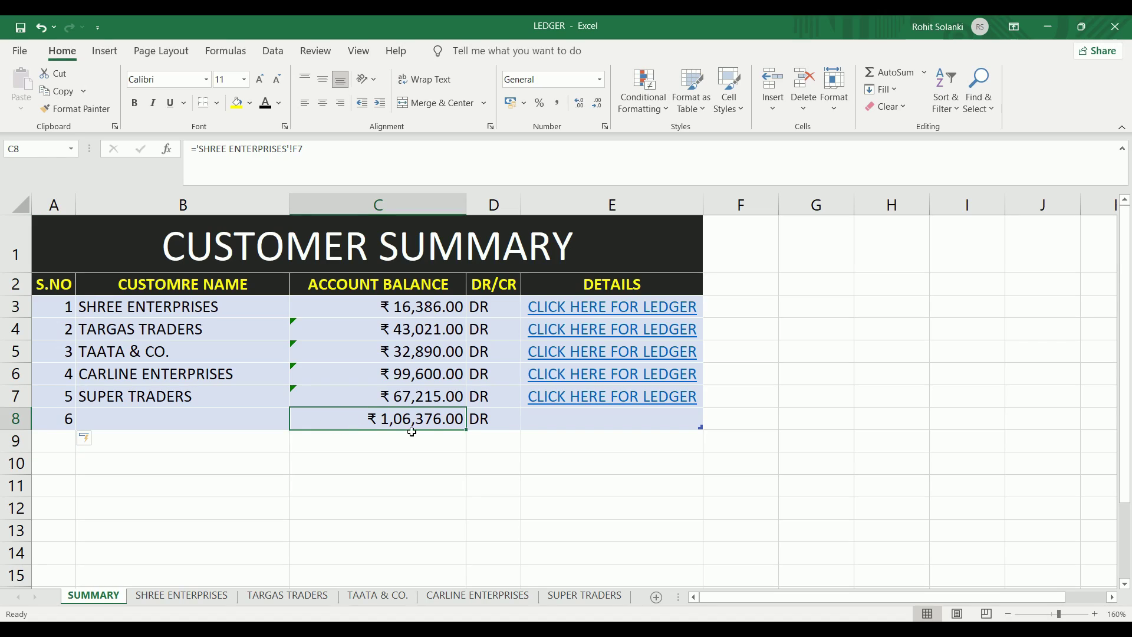
left_click_drag(413, 430, 493, 418)
left_click(456, 427)
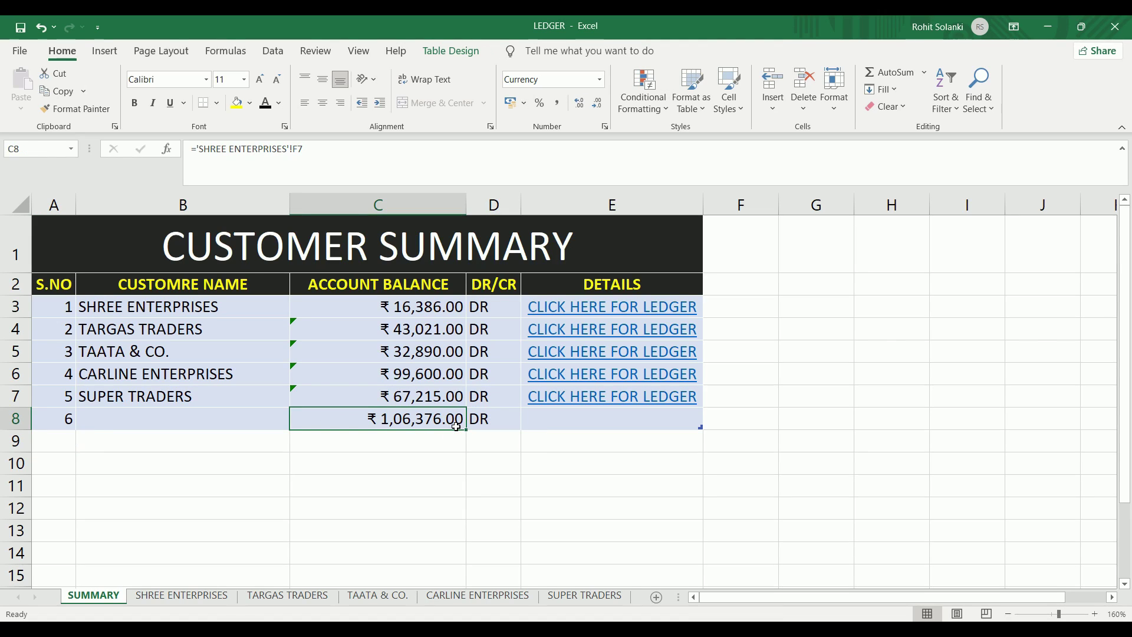
key("Delete")
left_click(288, 423)
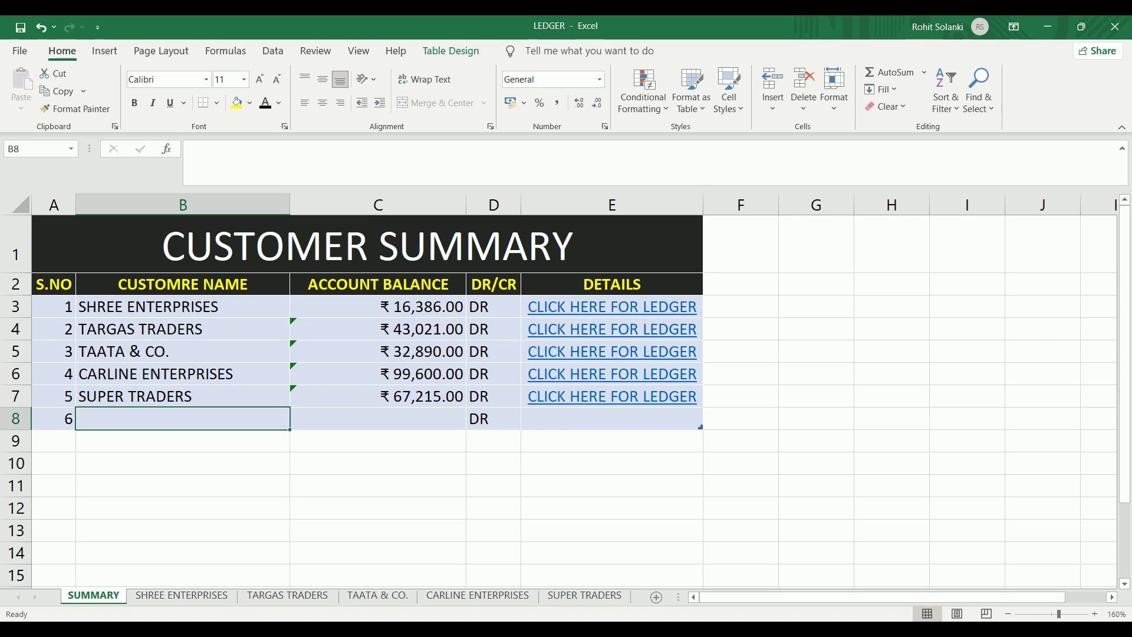
left_click(575, 317)
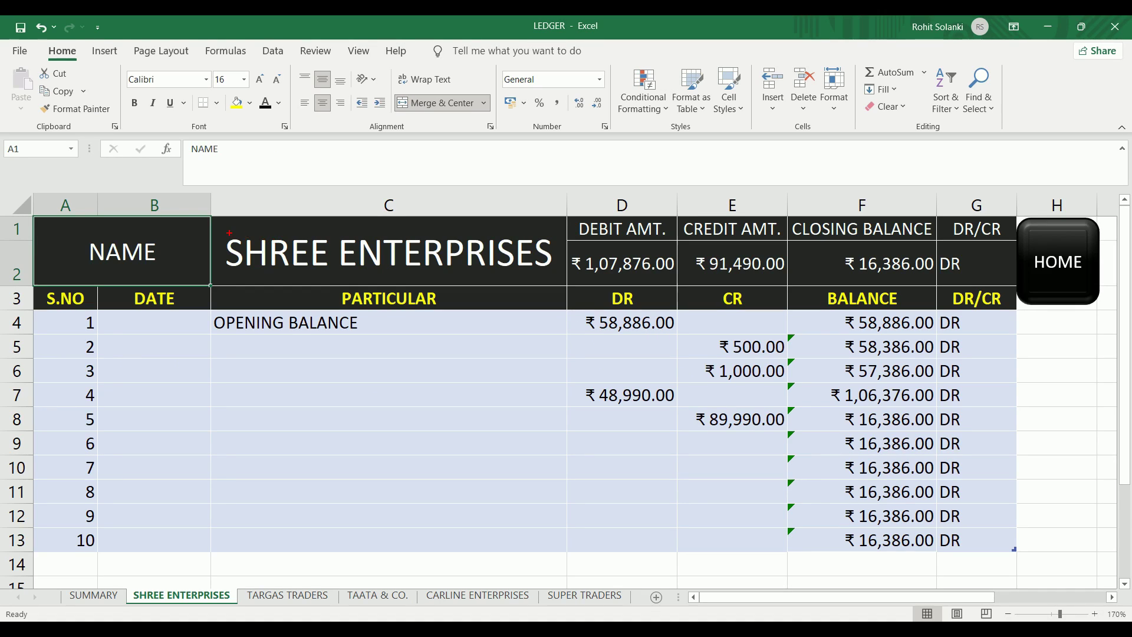
Highlight the ledger title, ₹1,07,876 debit total, ₹91,490 credit total and closing balance.
left_click_drag(217, 230, 561, 279)
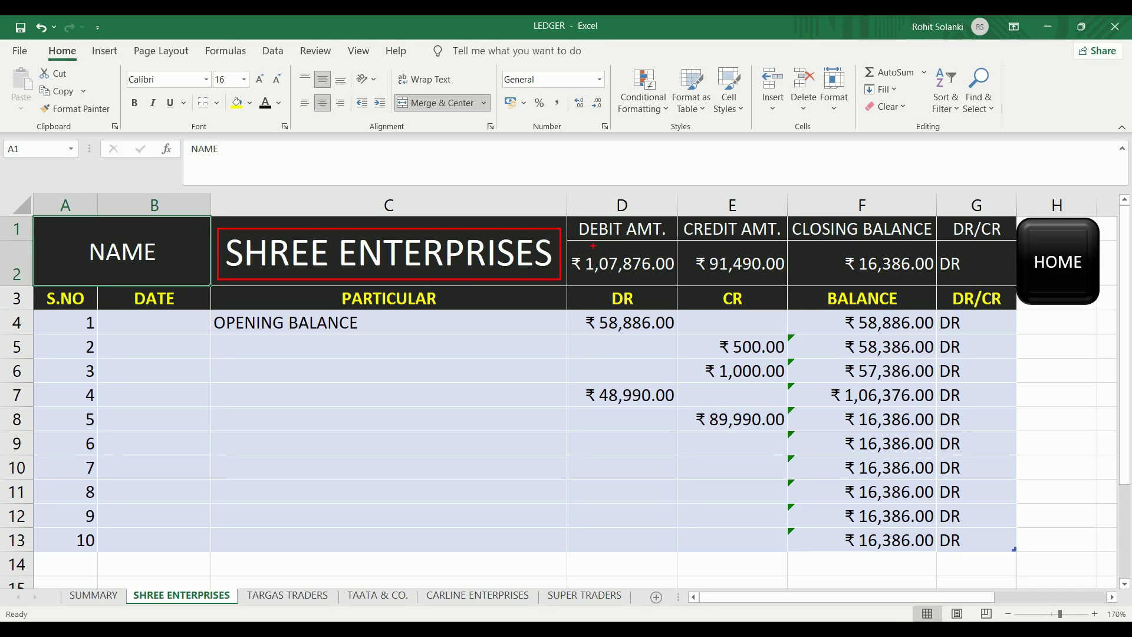
left_click_drag(571, 249, 676, 279)
left_click_drag(691, 242, 786, 285)
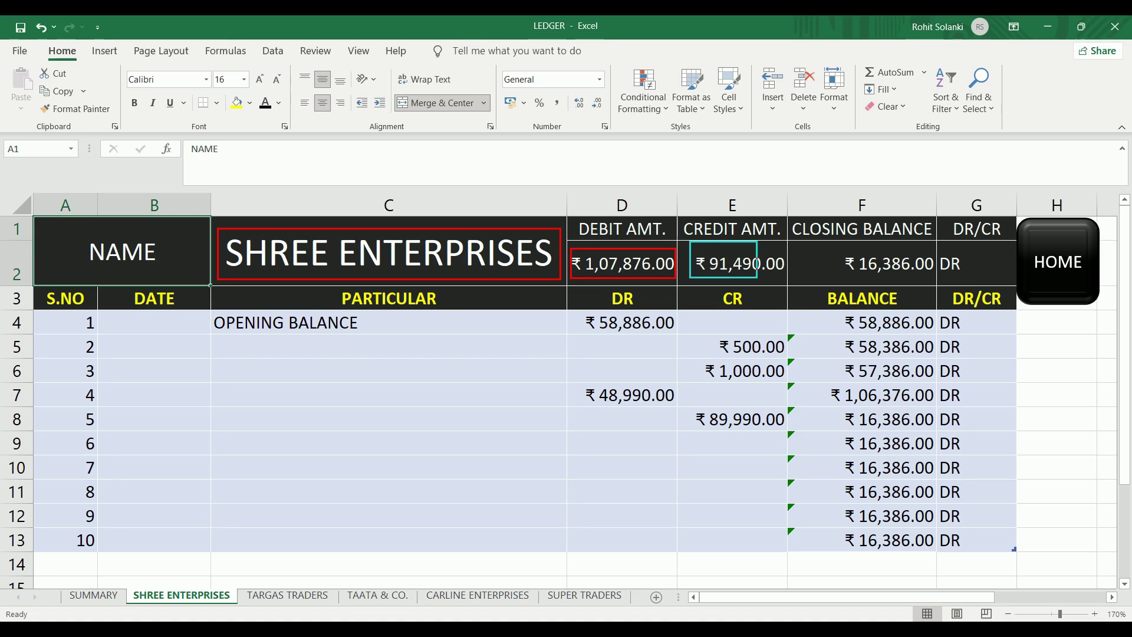
left_click_drag(818, 244, 971, 283)
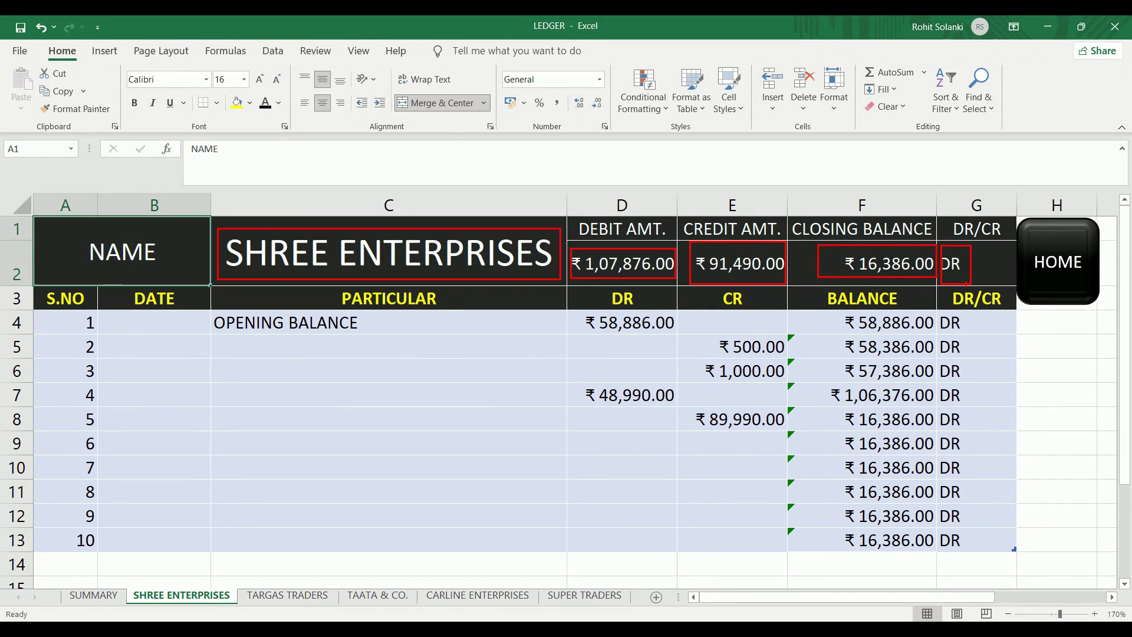
key("e")
Emphasize the BALANCE column and ₹16,386.00 closing balance, then compare SUMMARY's account balances.
left_click_drag(792, 309, 942, 552)
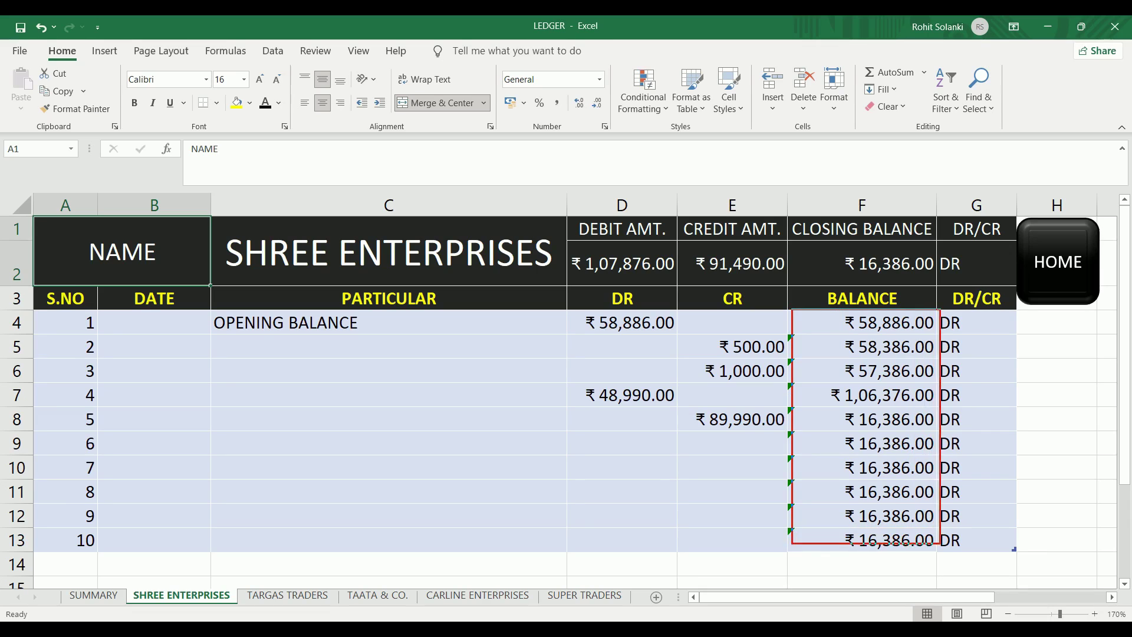
left_click_drag(824, 247, 940, 285)
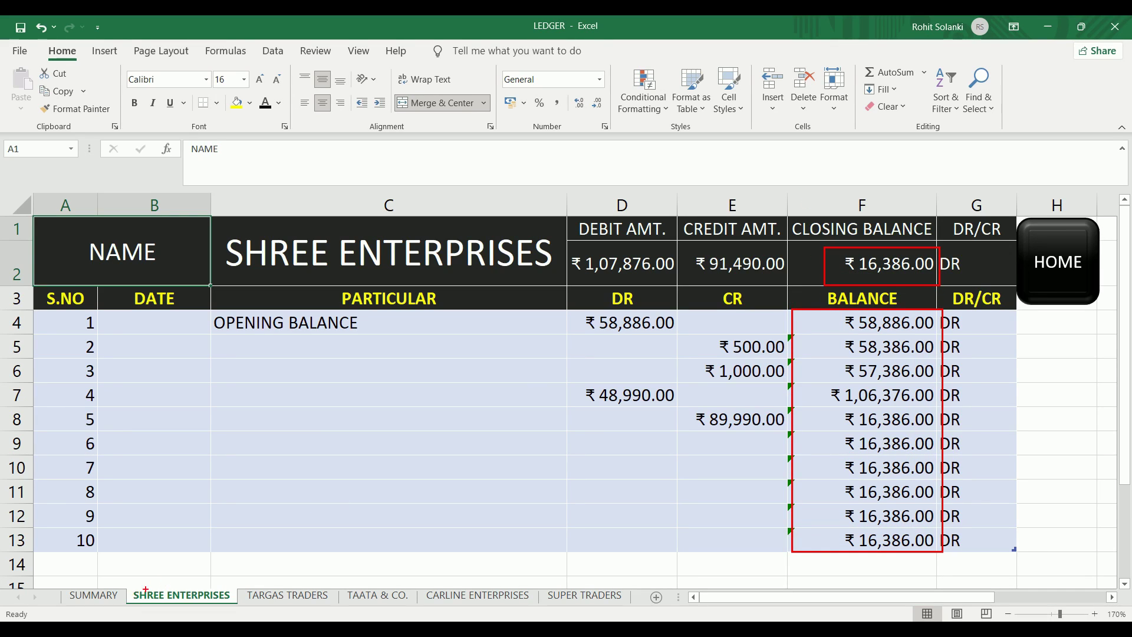
left_click(93, 595)
left_click_drag(366, 298, 465, 389)
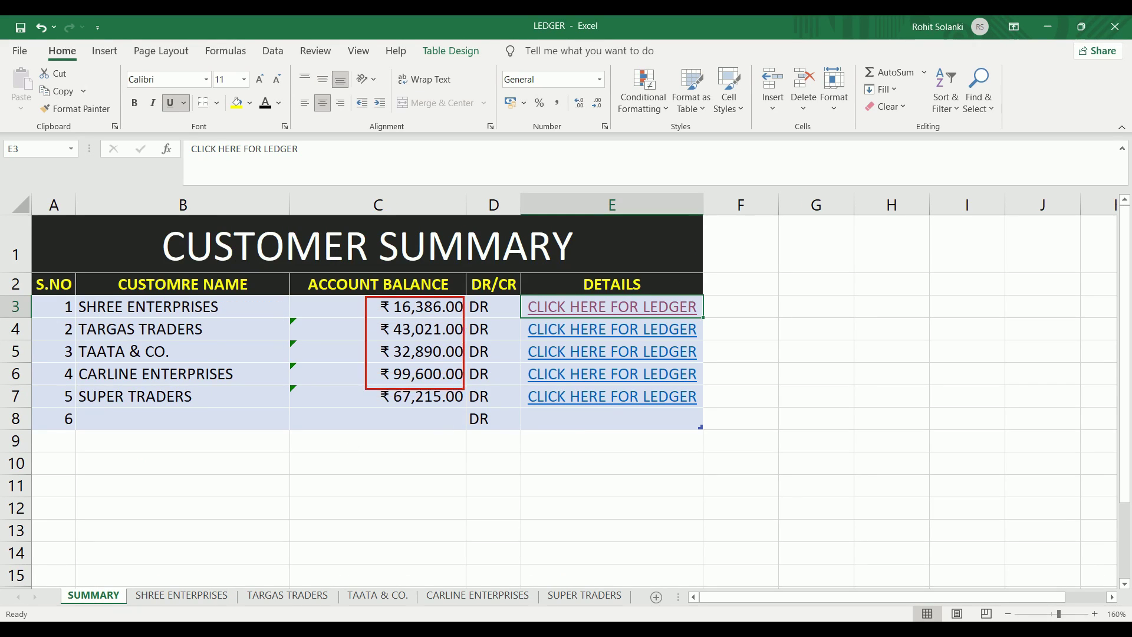
key("e")
Reopen the SHREE ENTERPRISES ledger and use its HOME link to return to the summary.
left_click(612, 306)
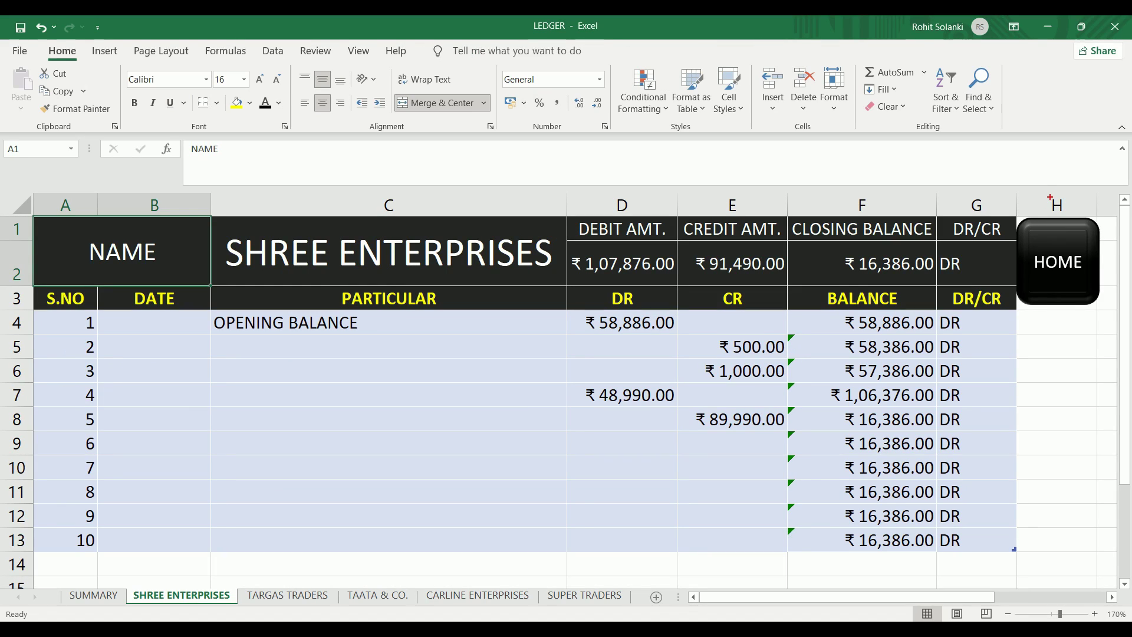
left_click_drag(1014, 216, 1102, 307)
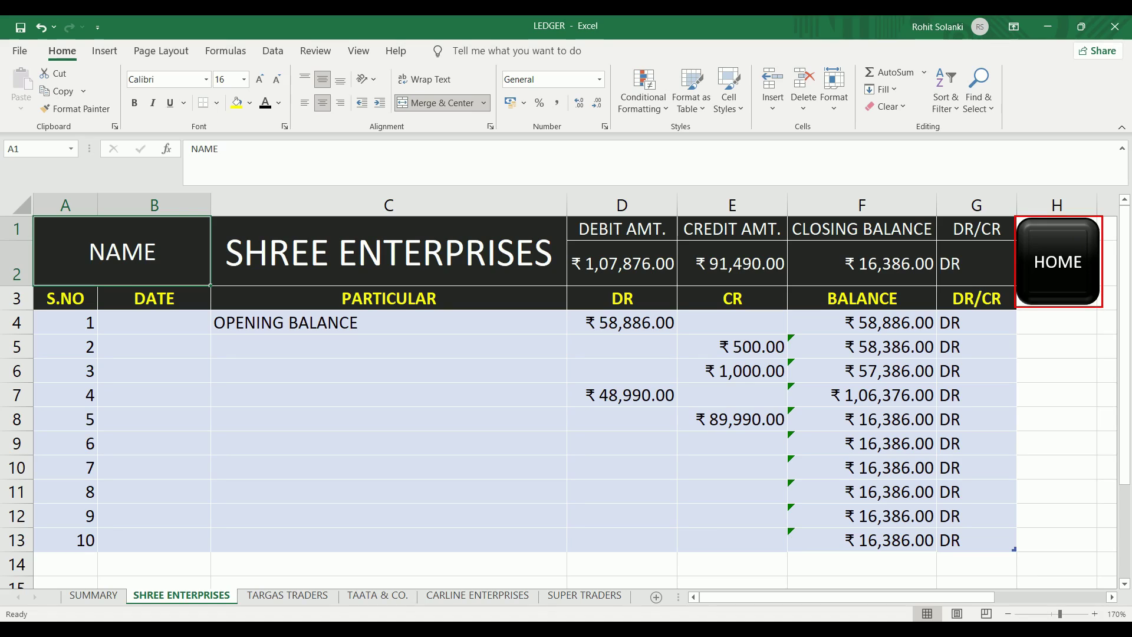
key("e")
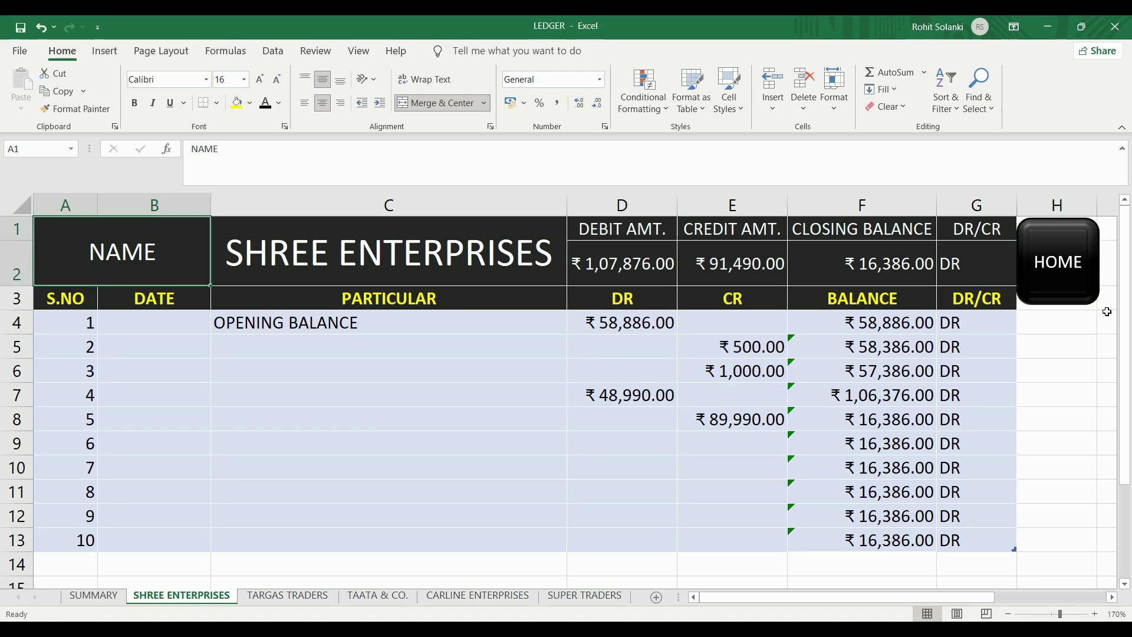
left_click(1077, 292)
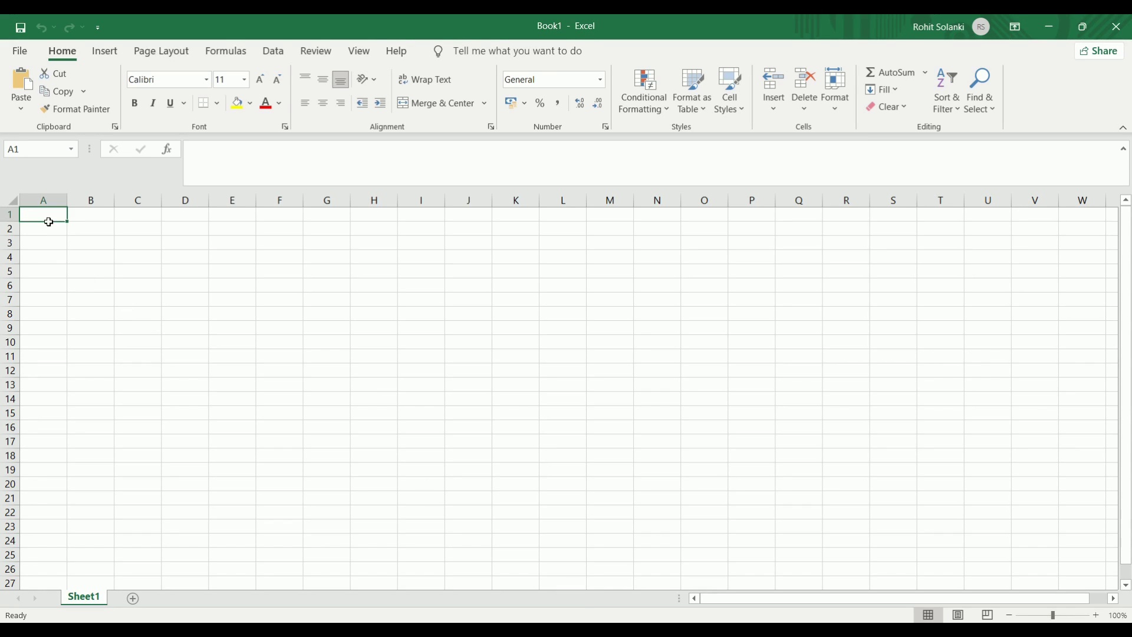
Enter the title CUSTOMER SUMMARY in A1.
type("CU")
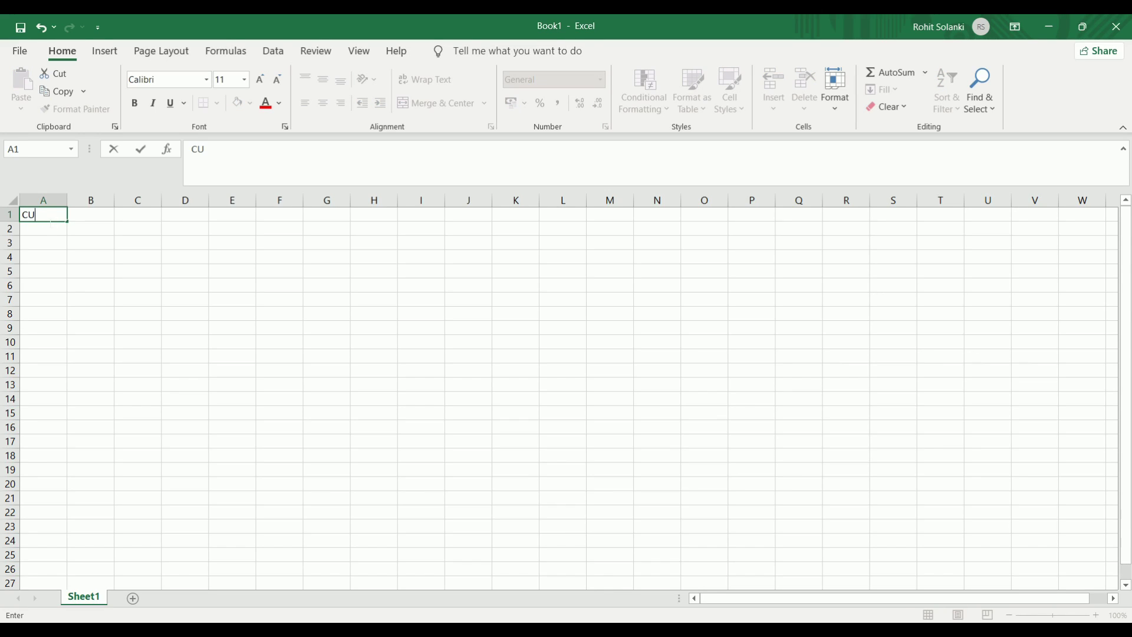
type("STOMER SUMMAR")
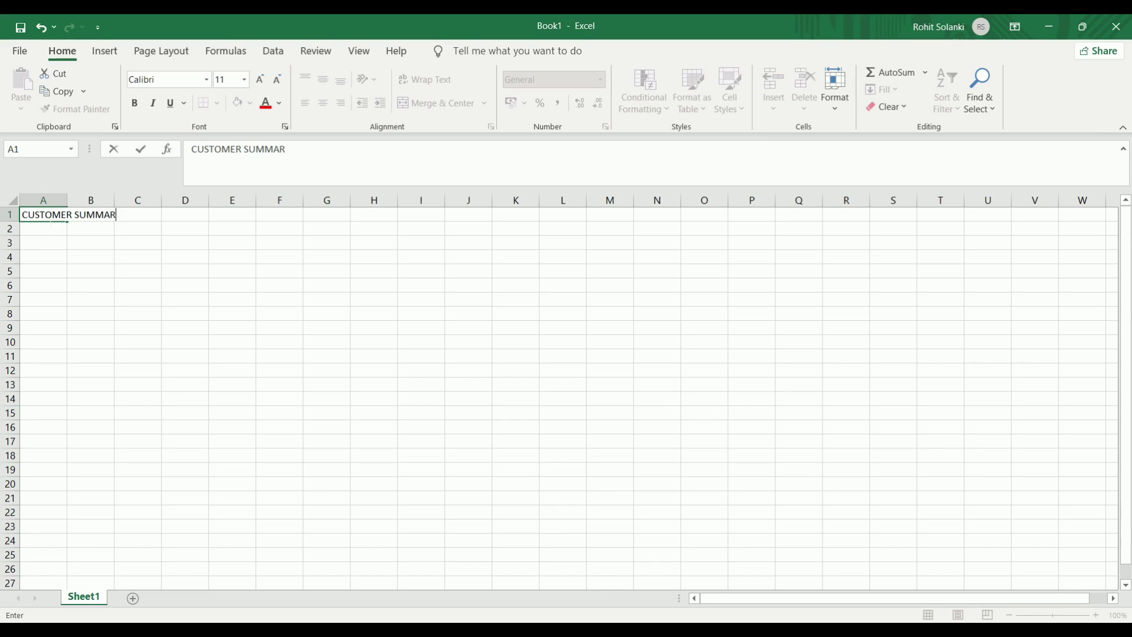
type("Y")
key("ctrl+Return")
key("Return")
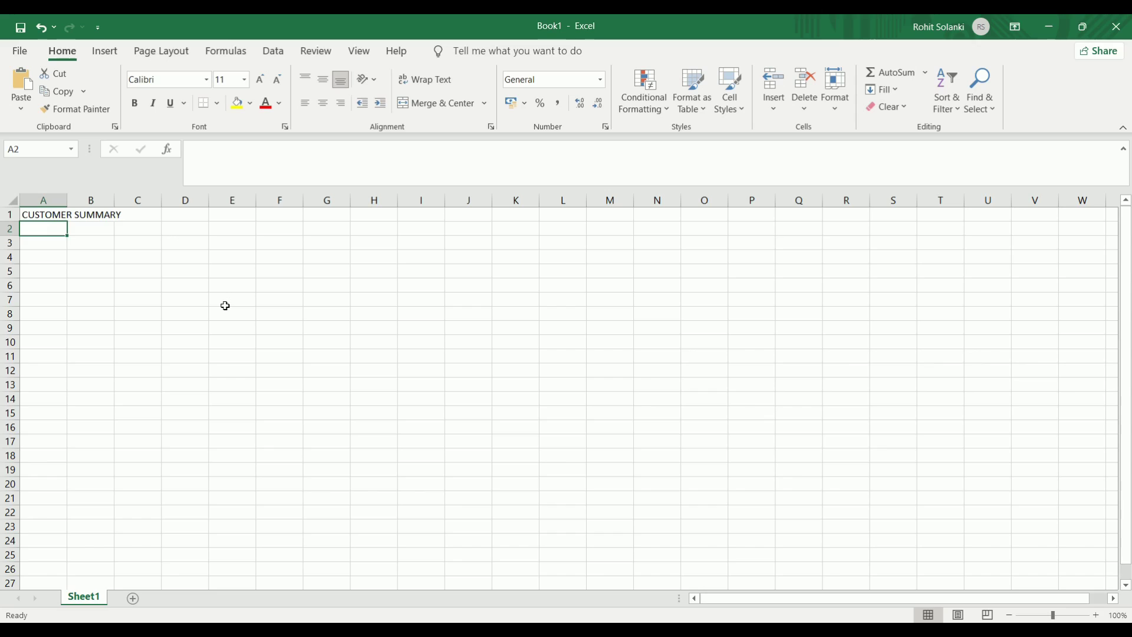
Enter row-2 headings S.NO, CUSTOMRE NAME, ACCOUNT BANALCE, DR, CR and DETAILS.
type("S.NO")
key("Tab")
type("CUS")
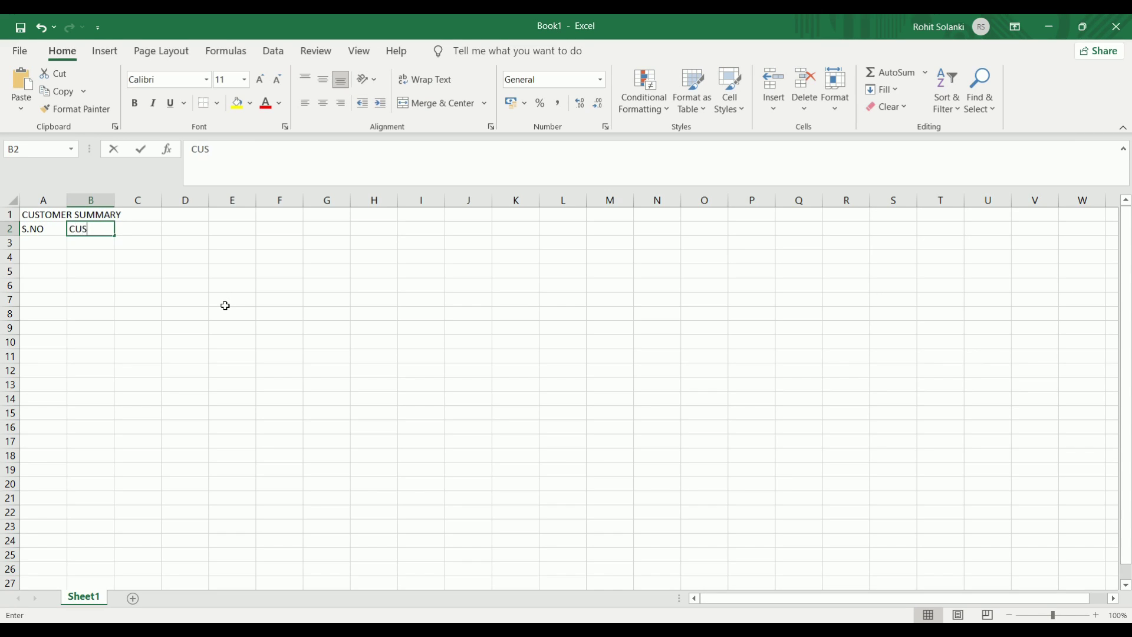
type("TOMRE NAME")
key("Tab")
type("AC")
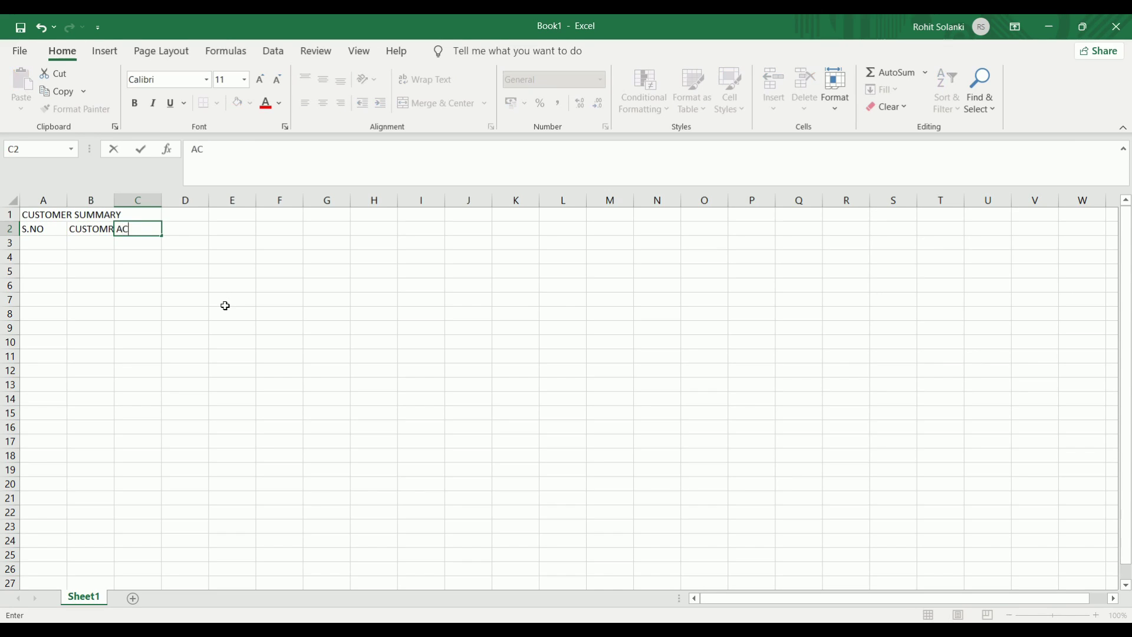
type("COUNT BANALC")
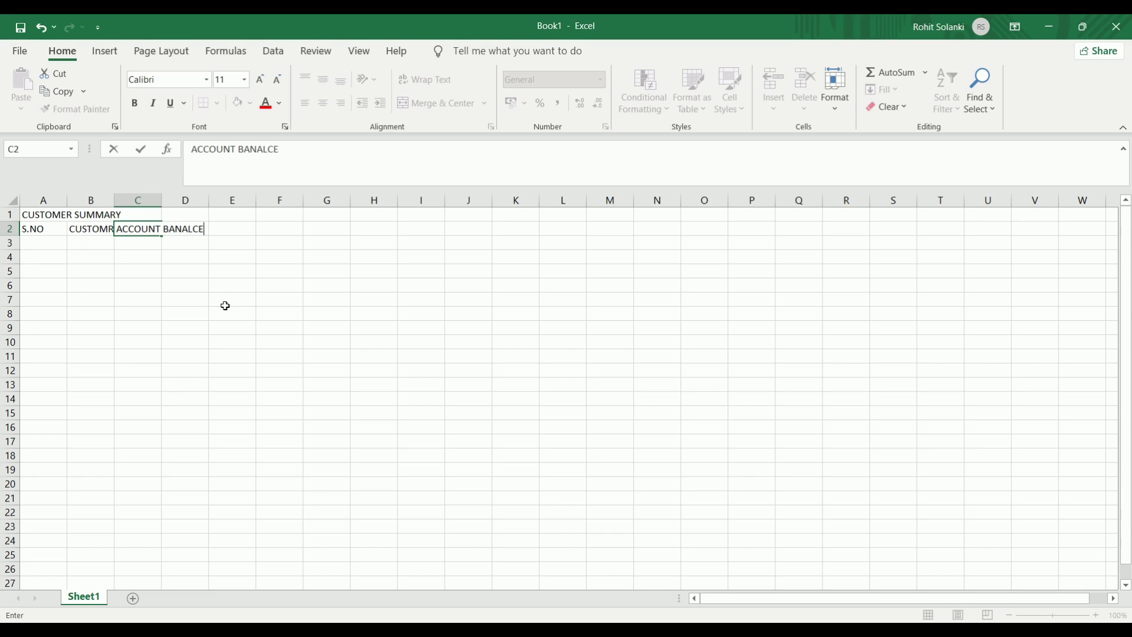
type("E")
key("Tab")
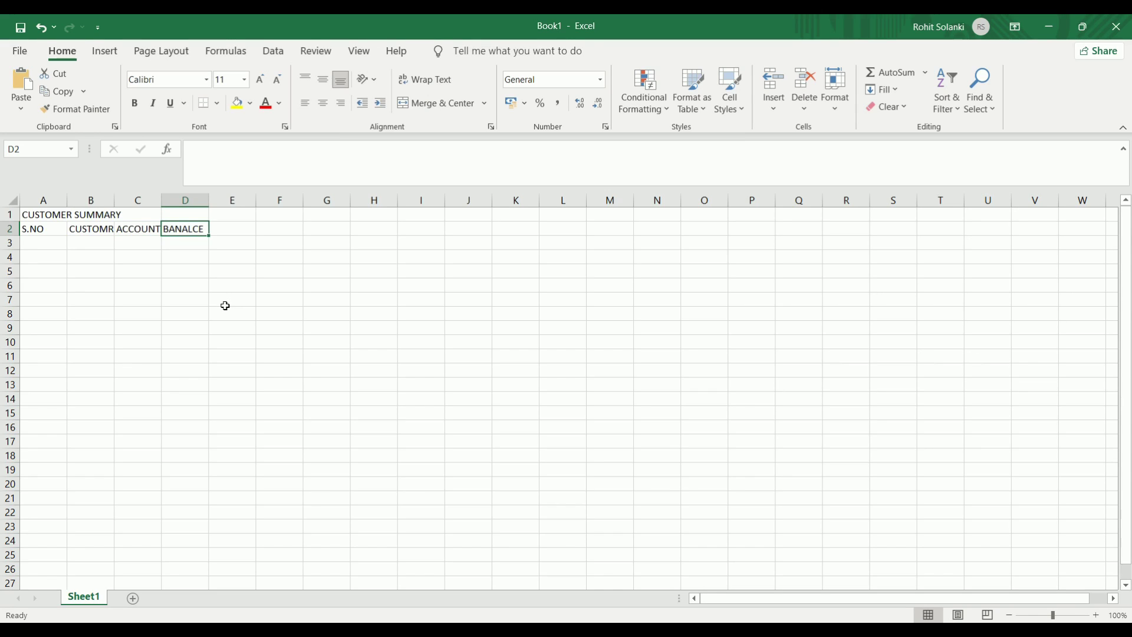
type("DR.")
key("Tab")
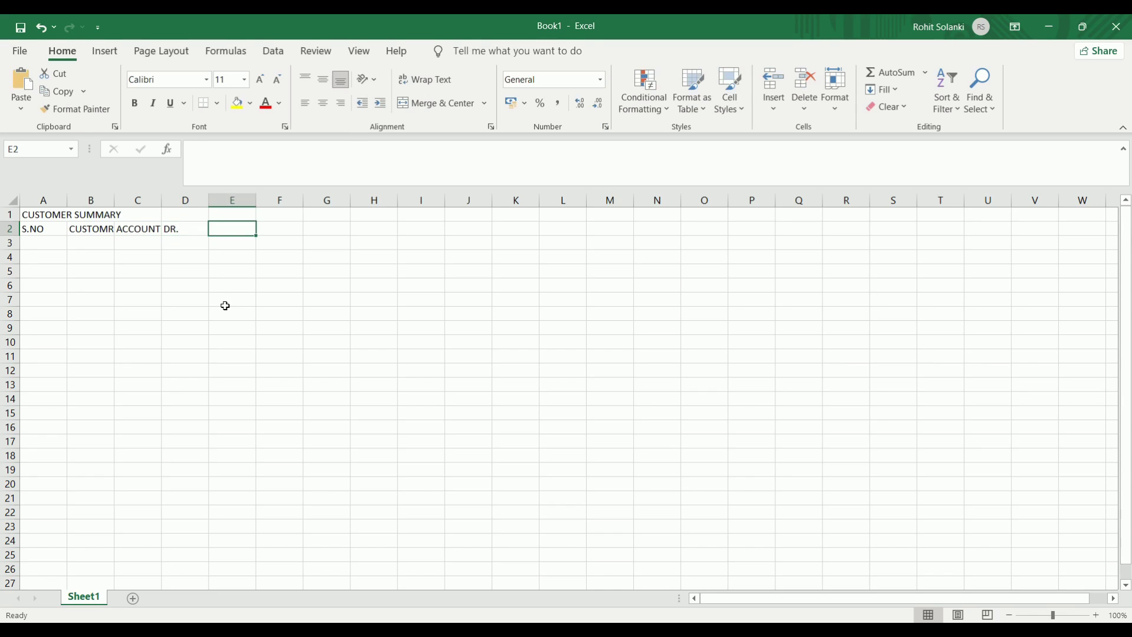
type("CR.")
key("Tab")
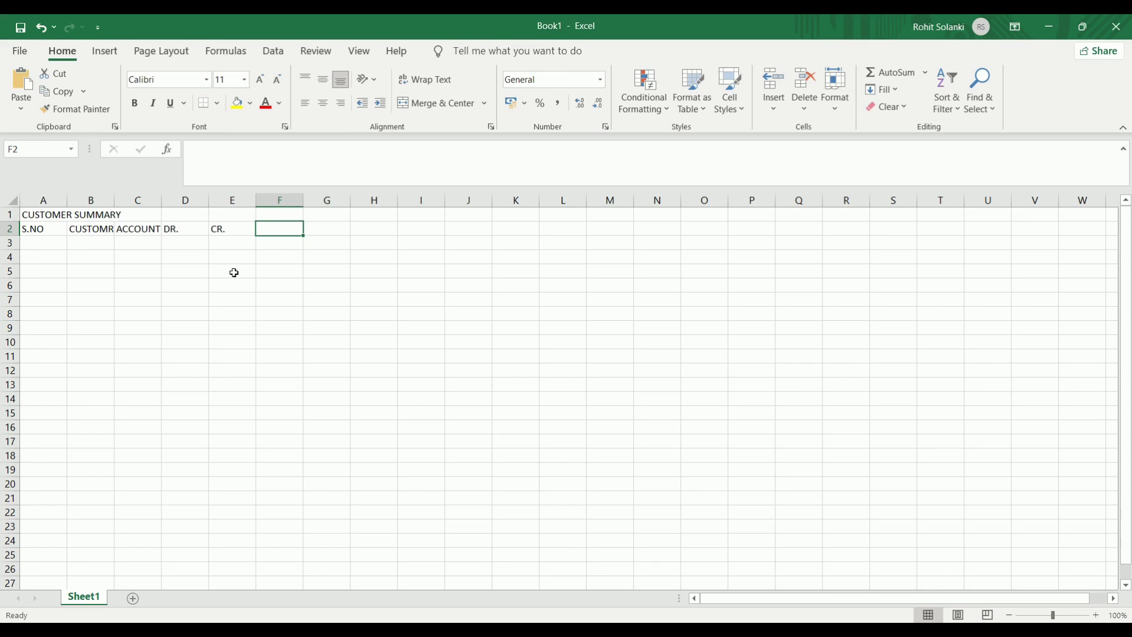
type("DETAILS")
key("Return")
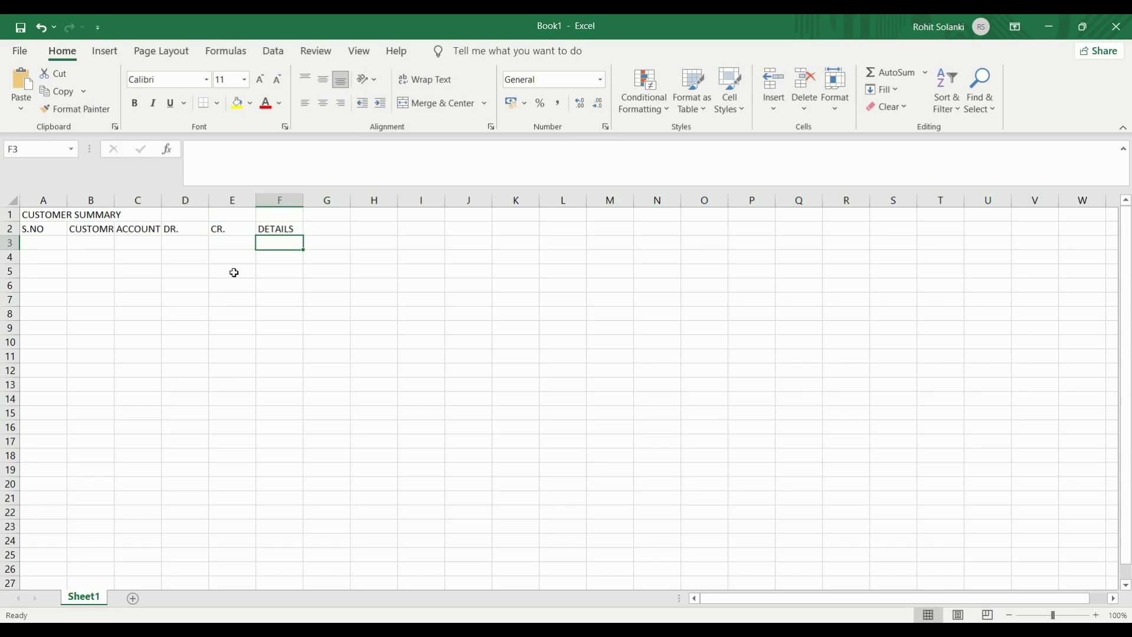
Merge and center the title across A1:F1 and enlarge it to size 28.
left_click_drag(46, 216, 282, 197)
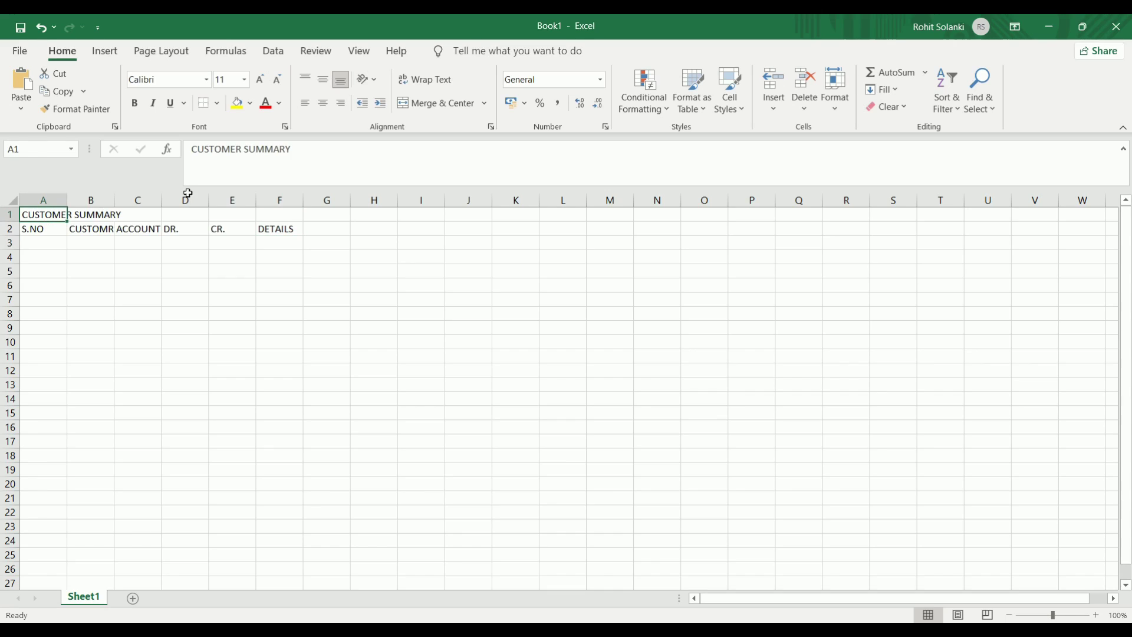
left_click(415, 105)
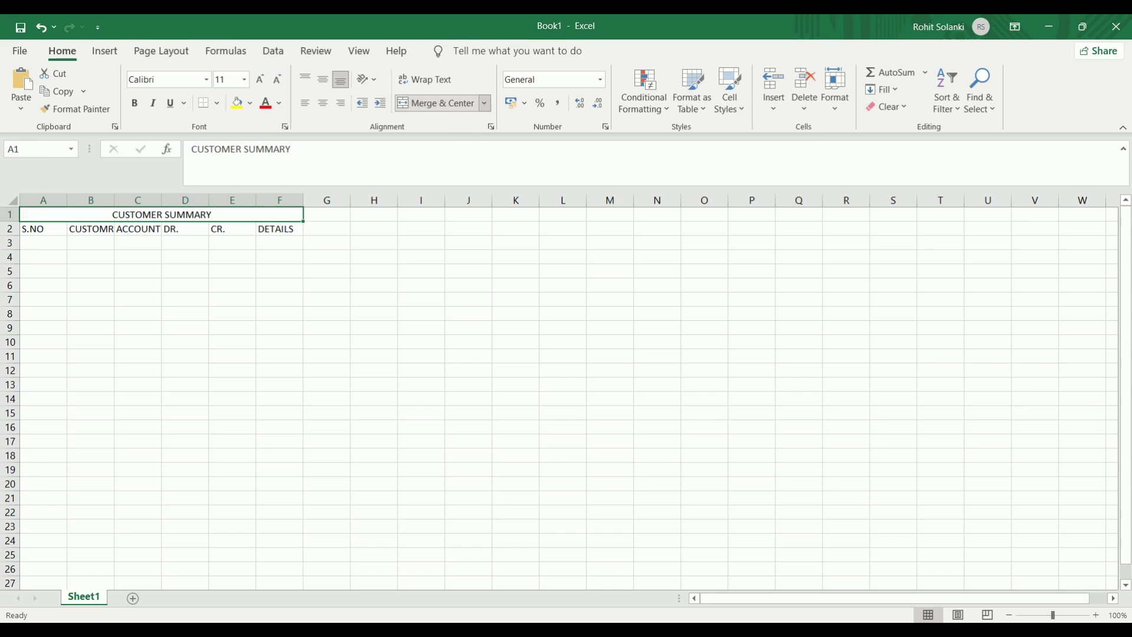
left_click(260, 80)
left_click(260, 81)
left_click(260, 81)
left_click(260, 81)
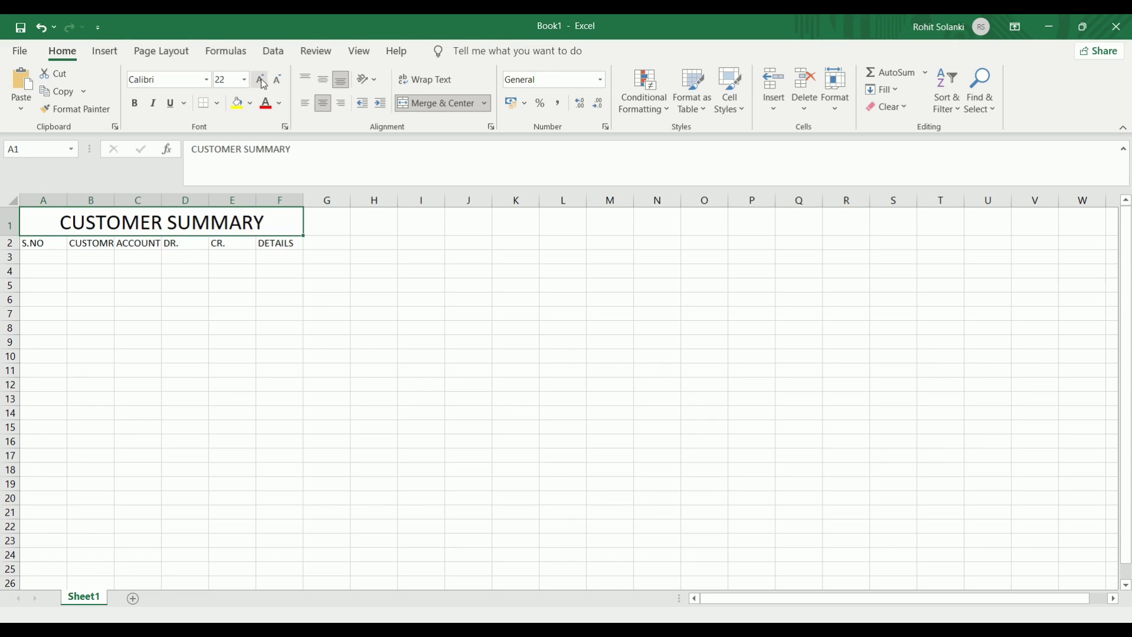
left_click(261, 82)
left_click(261, 83)
left_click(262, 83)
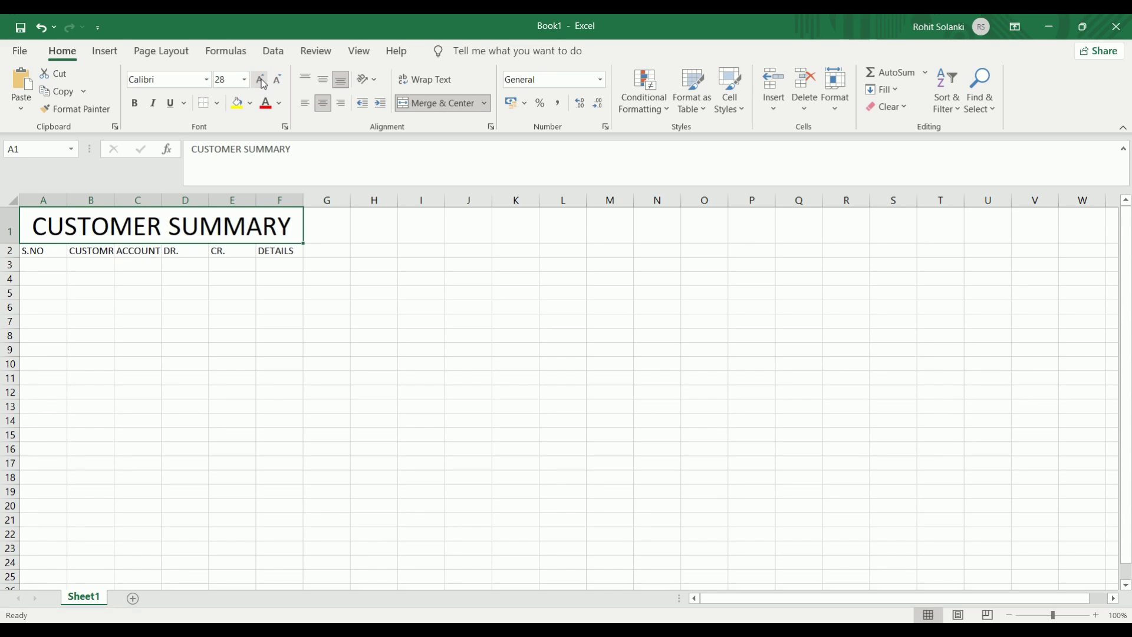
left_click(224, 307)
Widen columns A through F to fit the headings and center the row-2 headings.
mouse_move(68, 200)
left_mouse_down()
mouse_move(47, 201)
mouse_move(461, 212)
mouse_move(483, 201)
left_mouse_up()
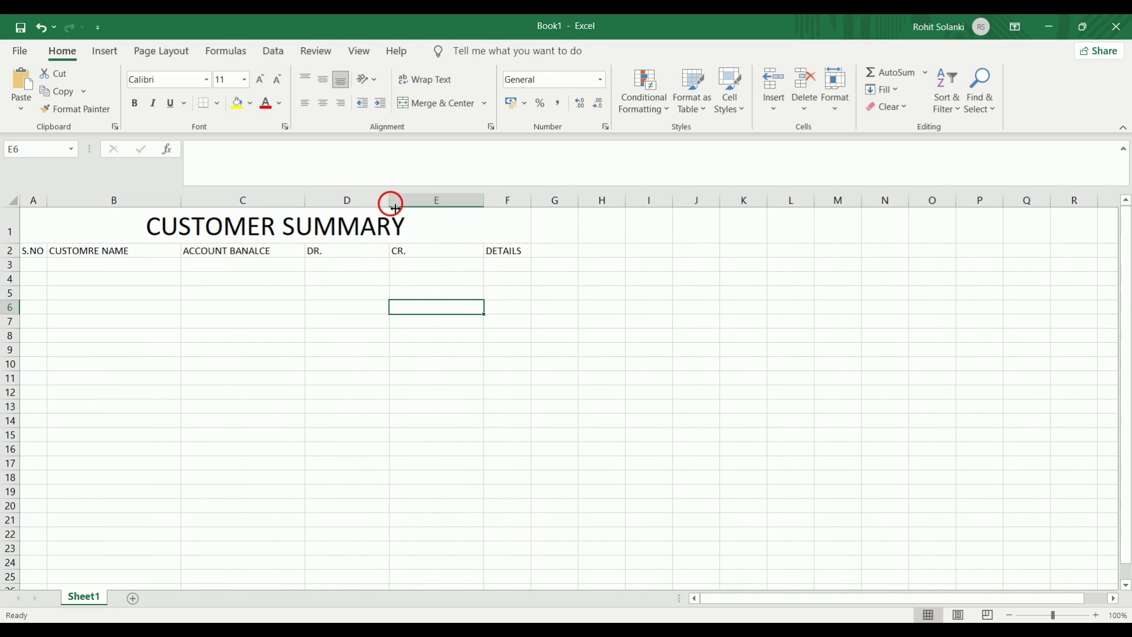
left_click_drag(390, 201, 409, 201)
left_click_drag(552, 209, 614, 207)
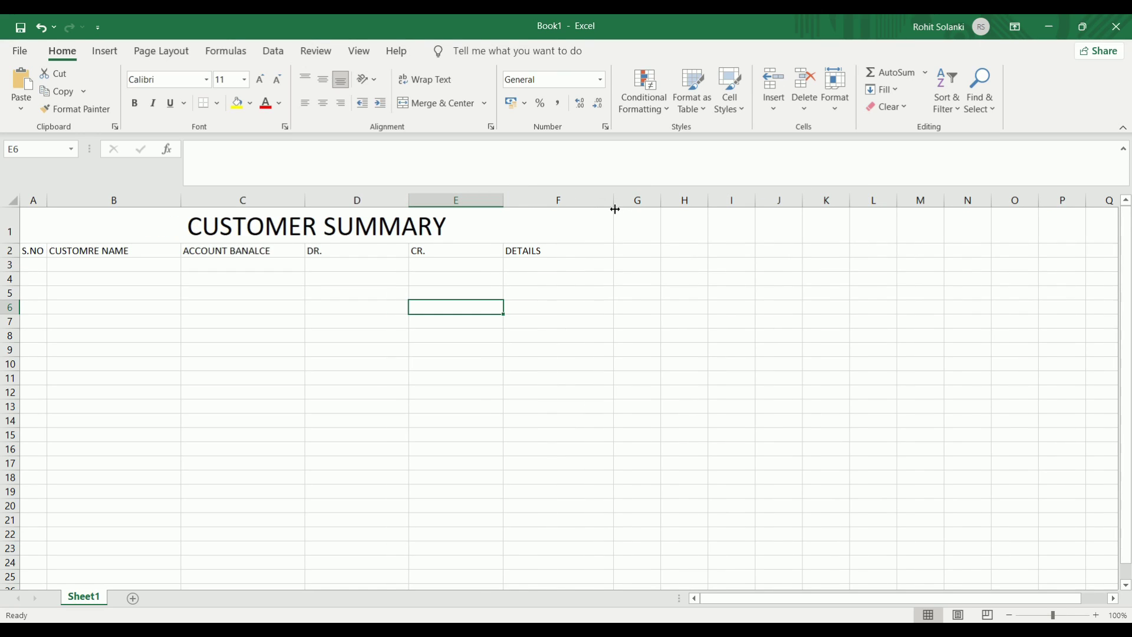
mouse_move(531, 251)
left_mouse_down()
mouse_move(158, 262)
mouse_move(38, 250)
left_mouse_up()
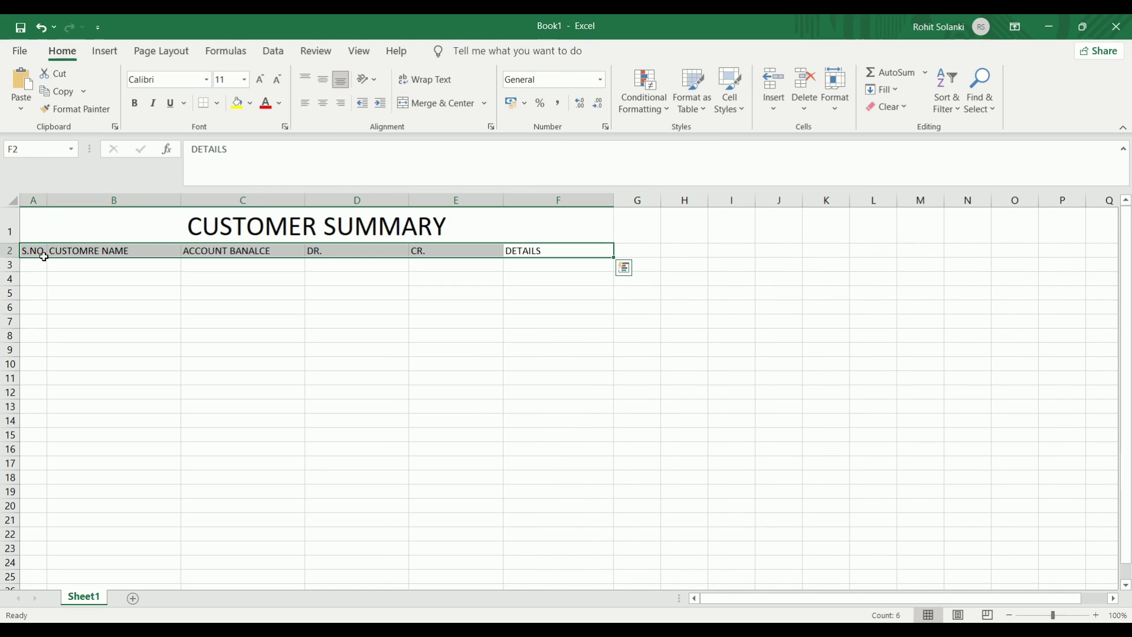
left_click(322, 103)
left_click(354, 293)
Give the title and heading rows a black fill with white text, then select A2:F10.
left_click_drag(330, 227, 260, 252)
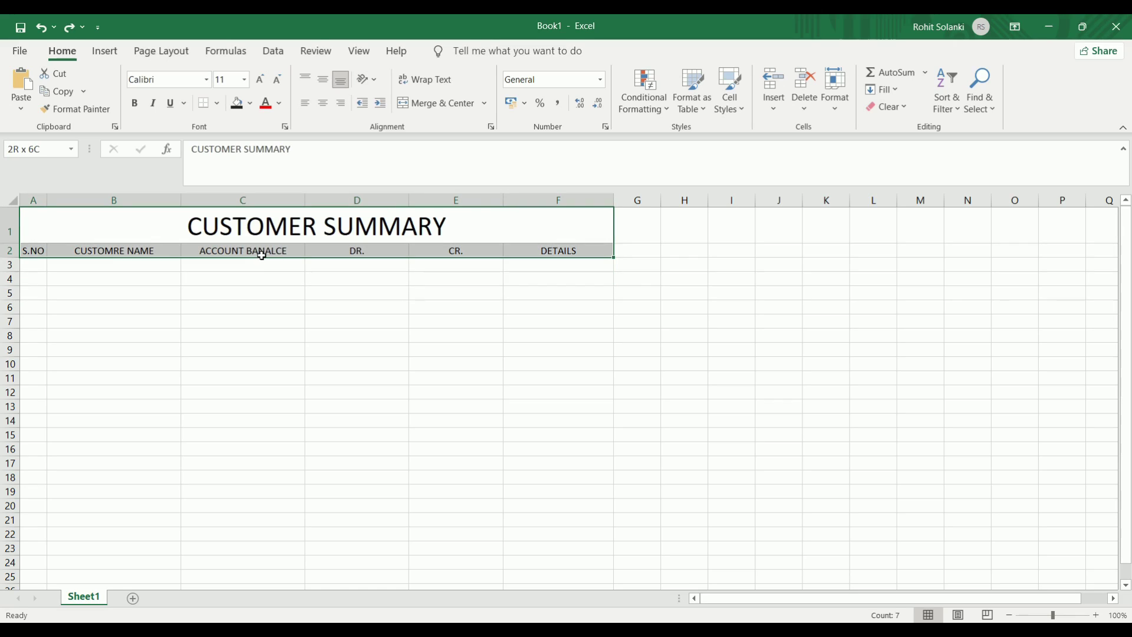
left_click(242, 108)
left_click(280, 103)
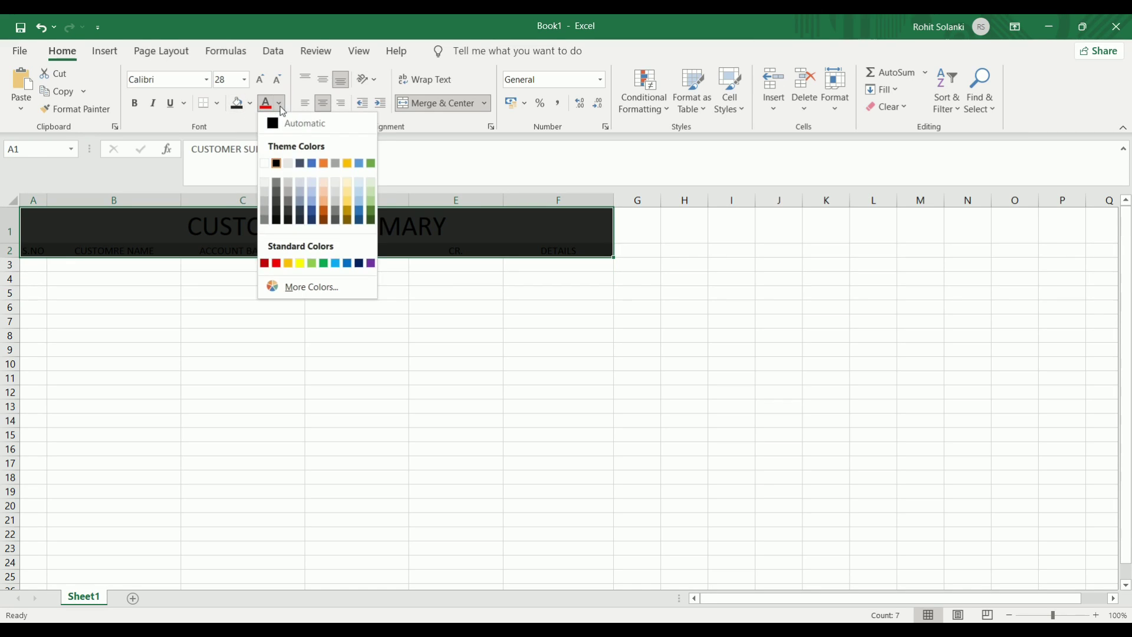
left_click(275, 162)
left_click(333, 303)
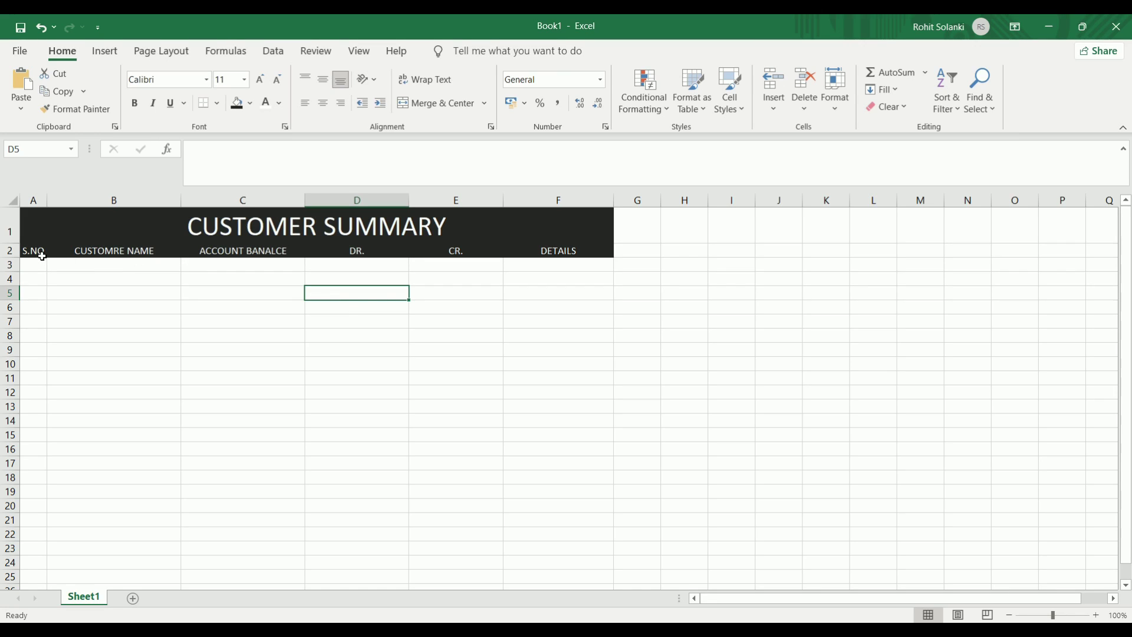
left_click_drag(42, 256, 613, 373)
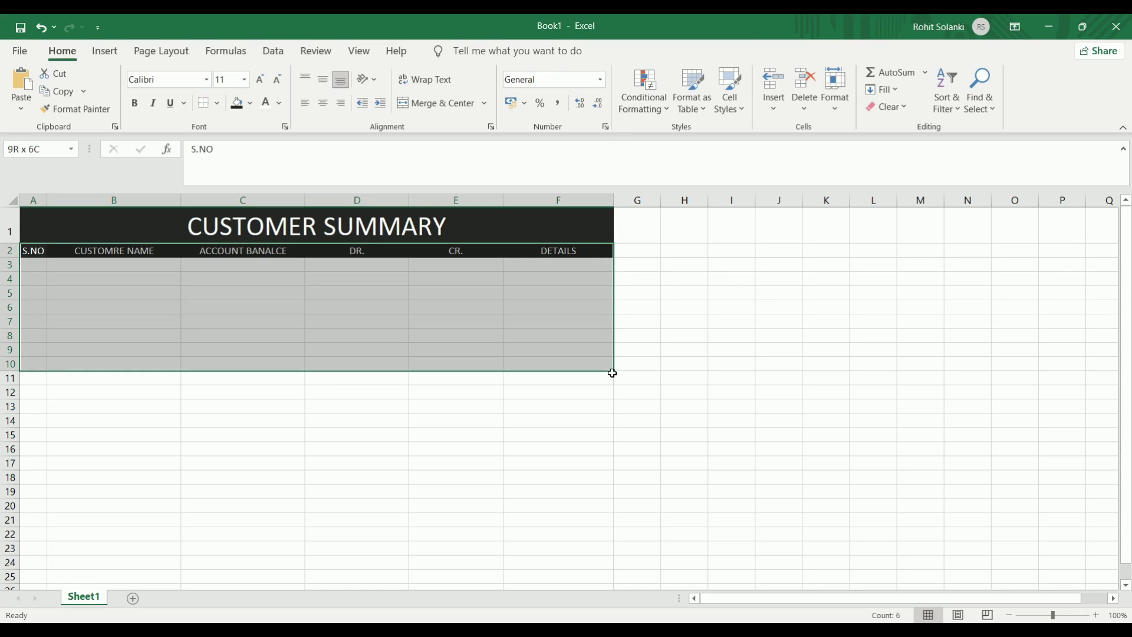
left_click_drag(613, 374, 604, 371)
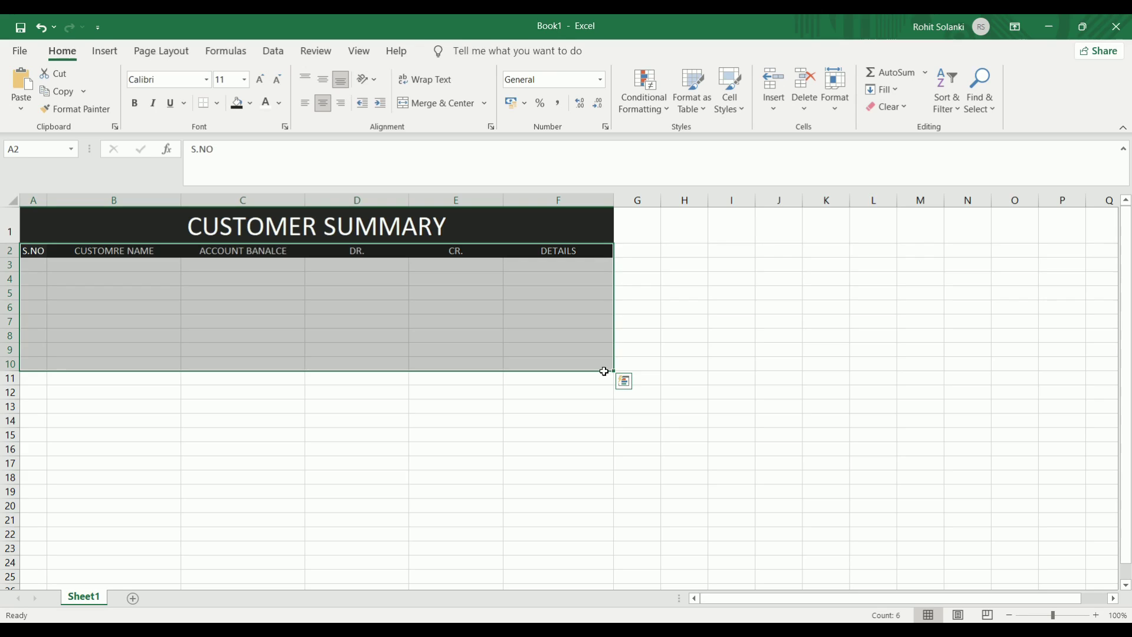
Convert A2:F10 into a table whose first row holds the headers.
key("ctrl+t")
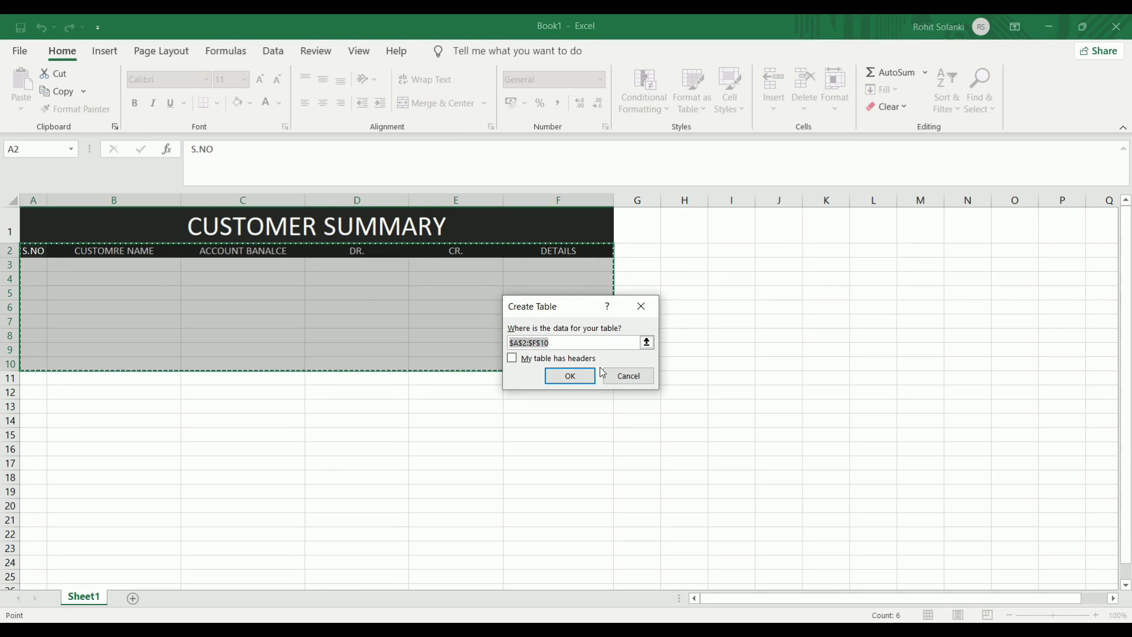
left_click(513, 360)
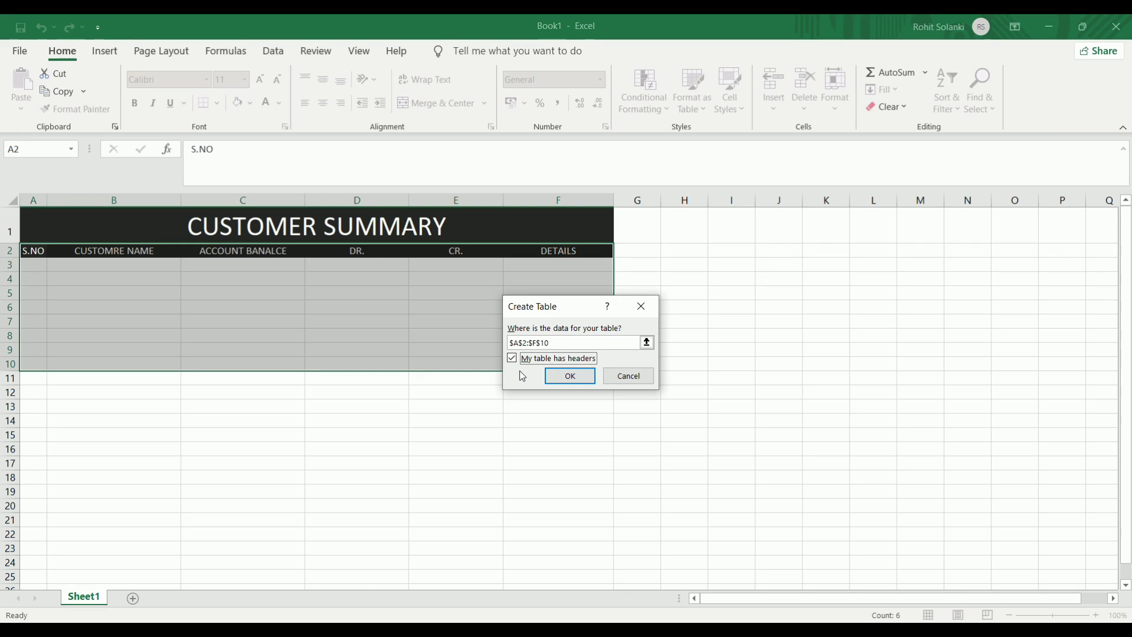
left_click(568, 380)
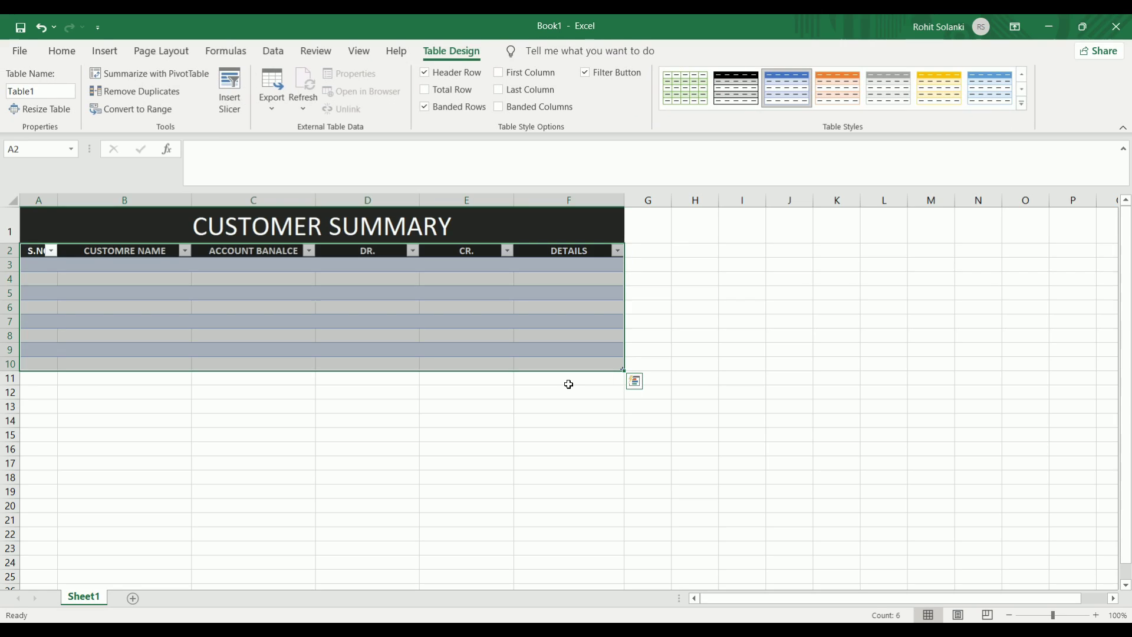
Clear the table's style and hide its header filter buttons.
left_click(1023, 104)
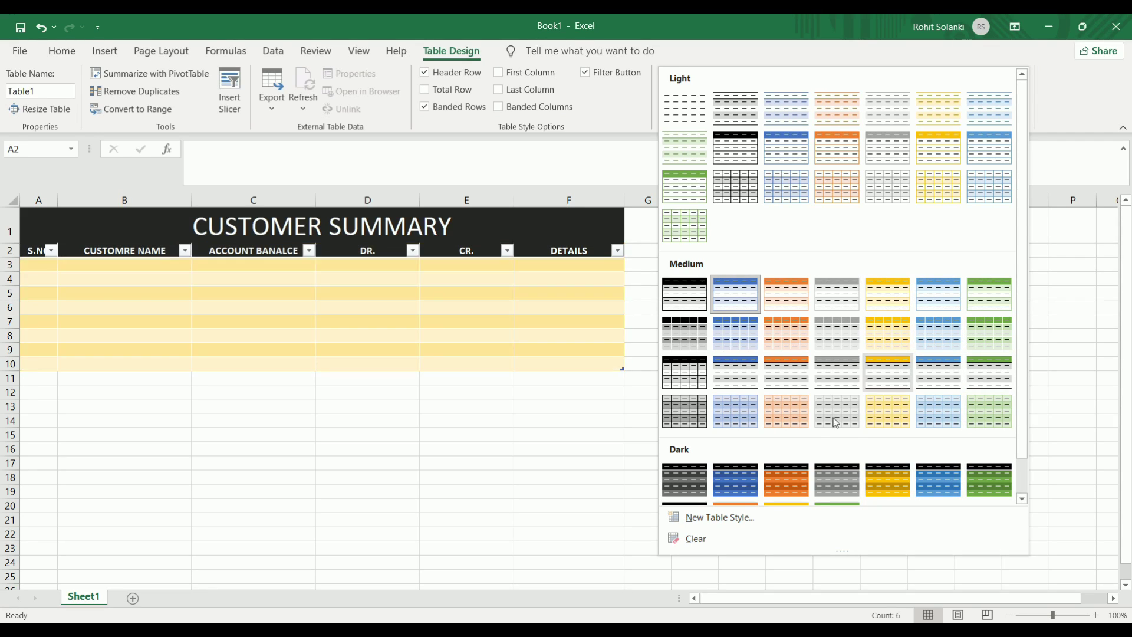
left_click(714, 538)
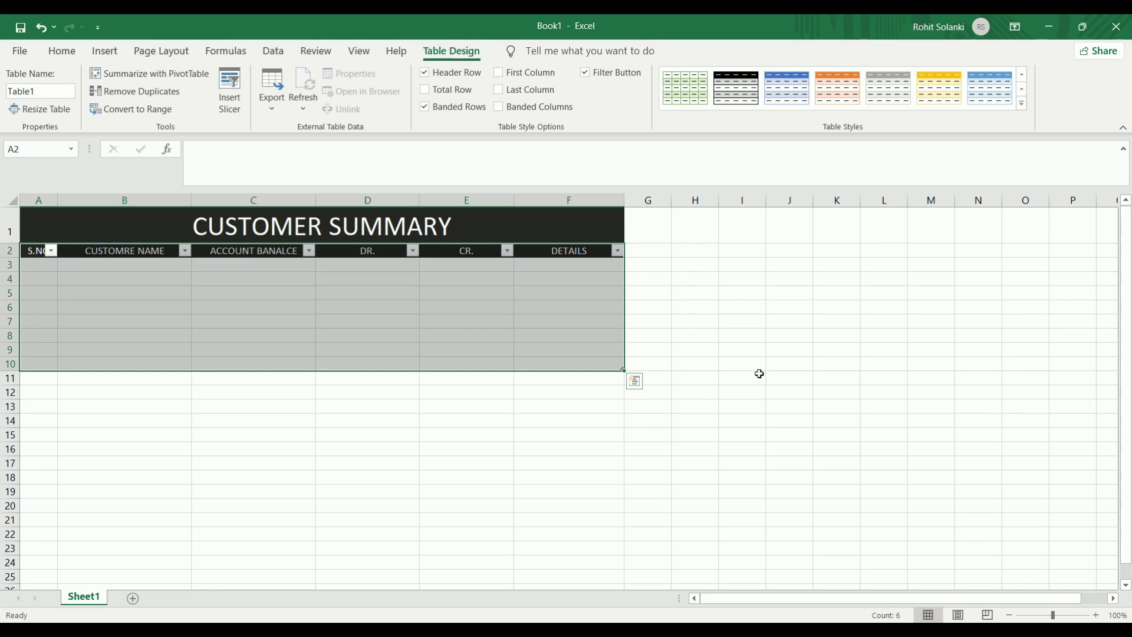
left_click(551, 366)
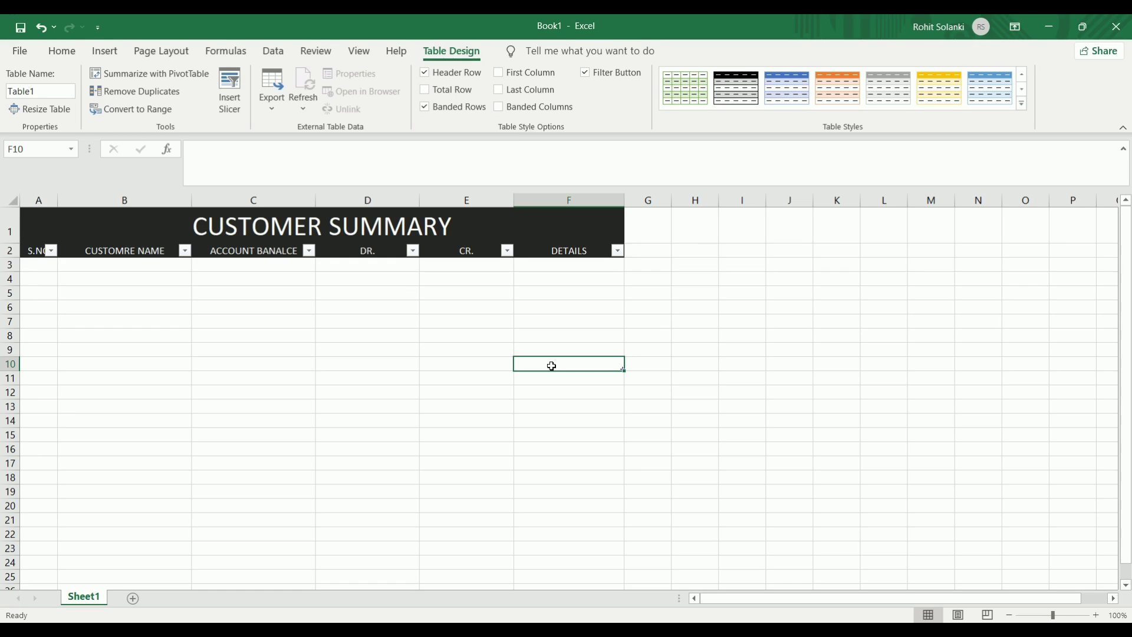
key("ctrl+shift+l")
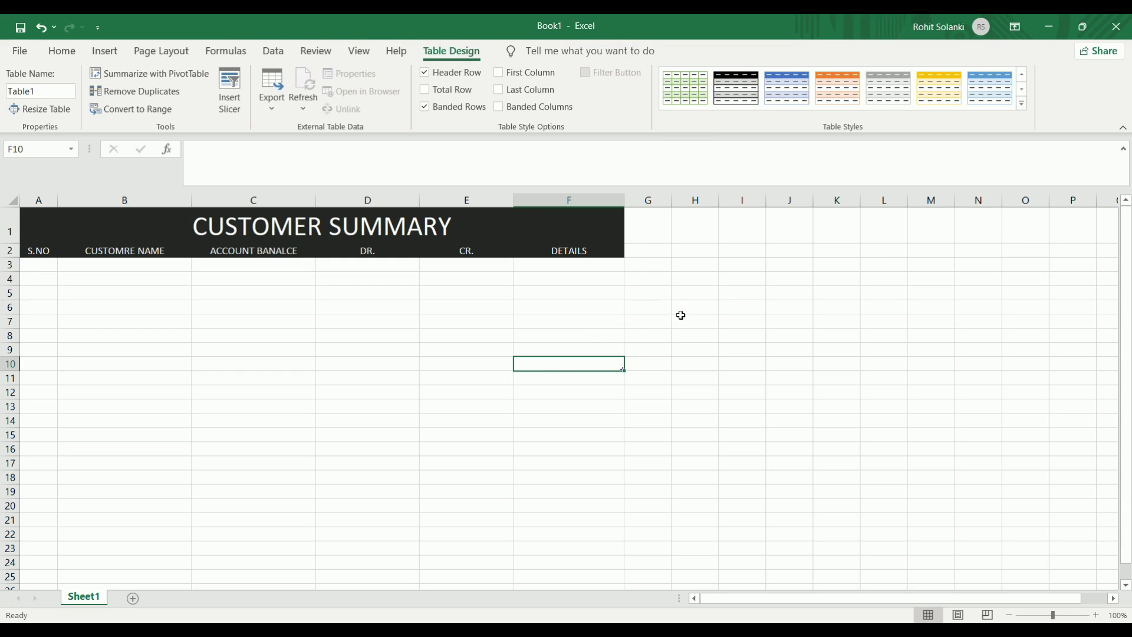
left_click(696, 326)
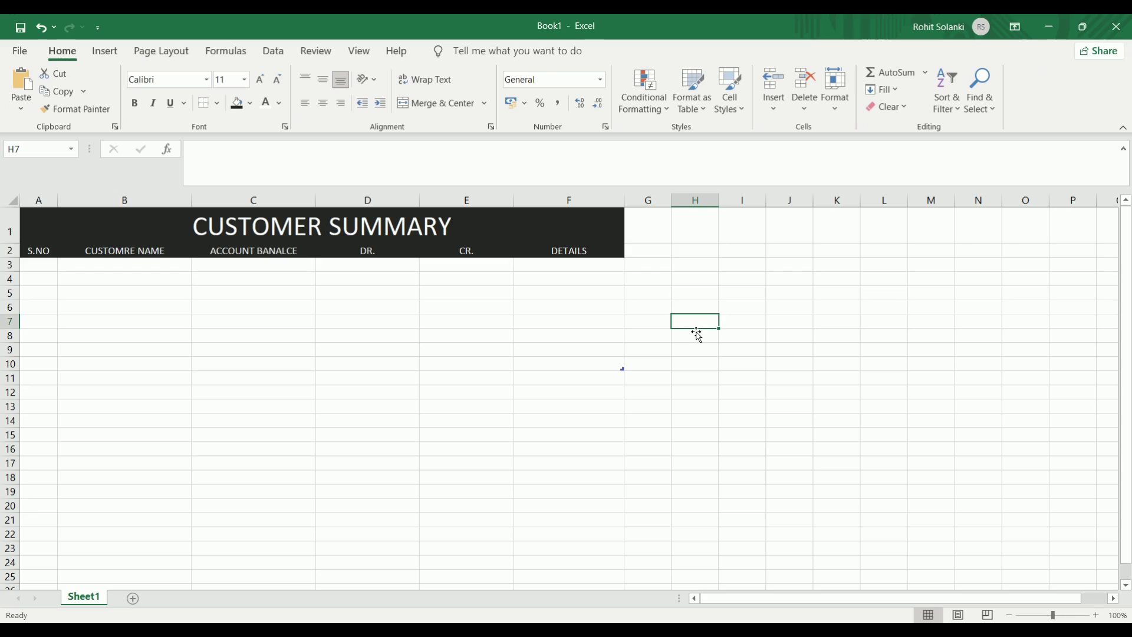
Make the A2:F2 table headings bold with yellow text.
left_click_drag(584, 252, 36, 251)
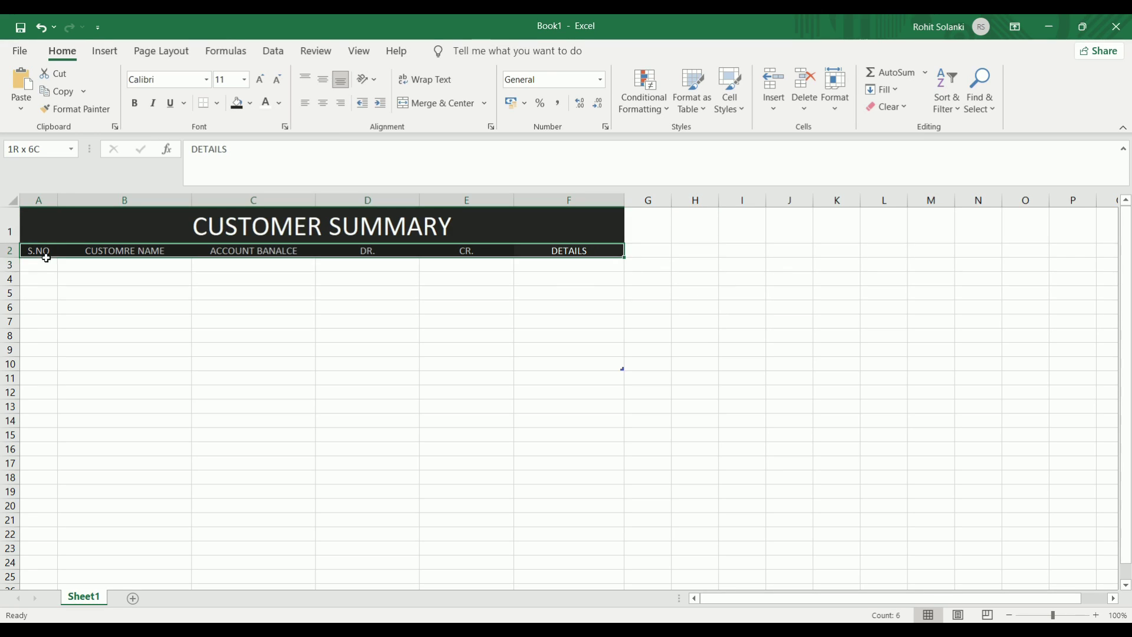
left_click(62, 51)
left_click(135, 103)
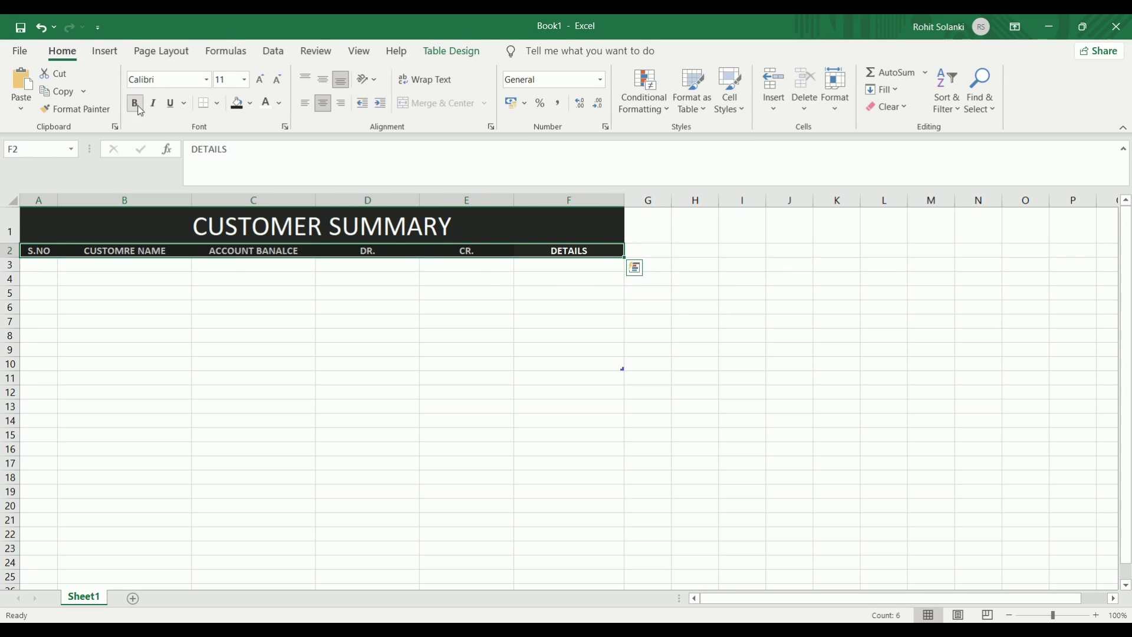
left_click(280, 103)
left_click(301, 263)
left_click(329, 309)
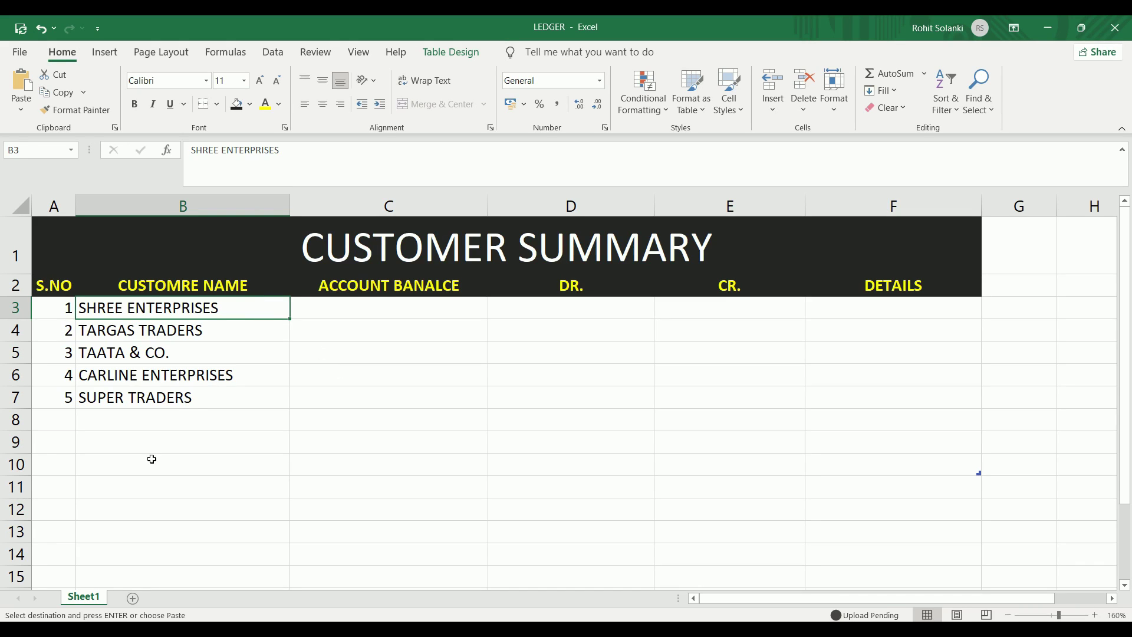
Insert a new sheet and rename its tab SHREE ENTERPRISES.
left_click(133, 599)
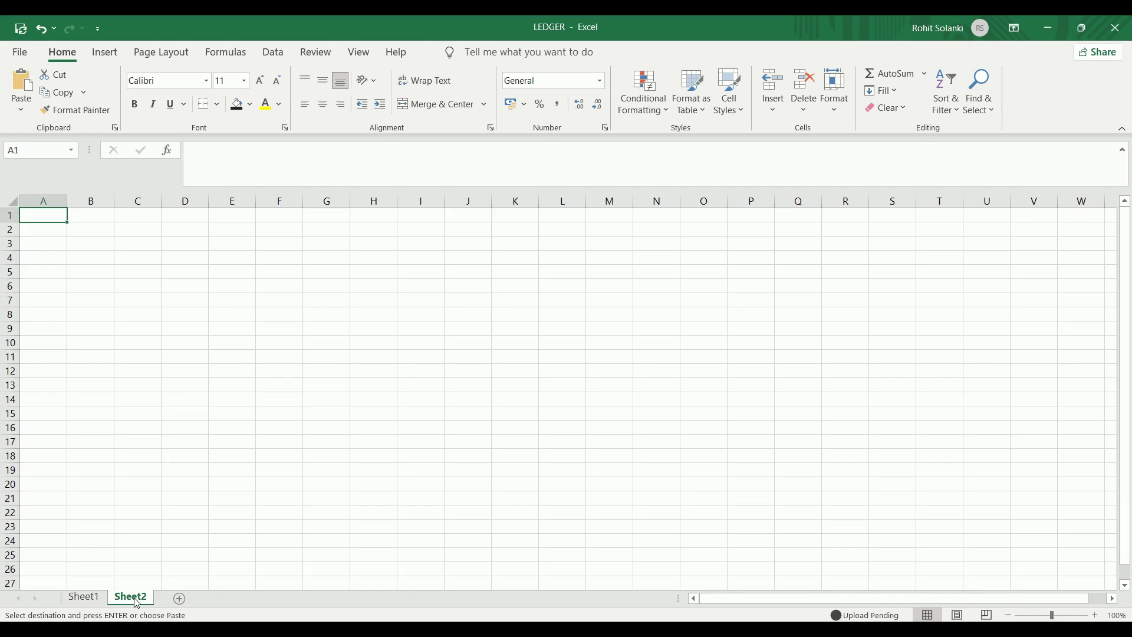
double_click(137, 599)
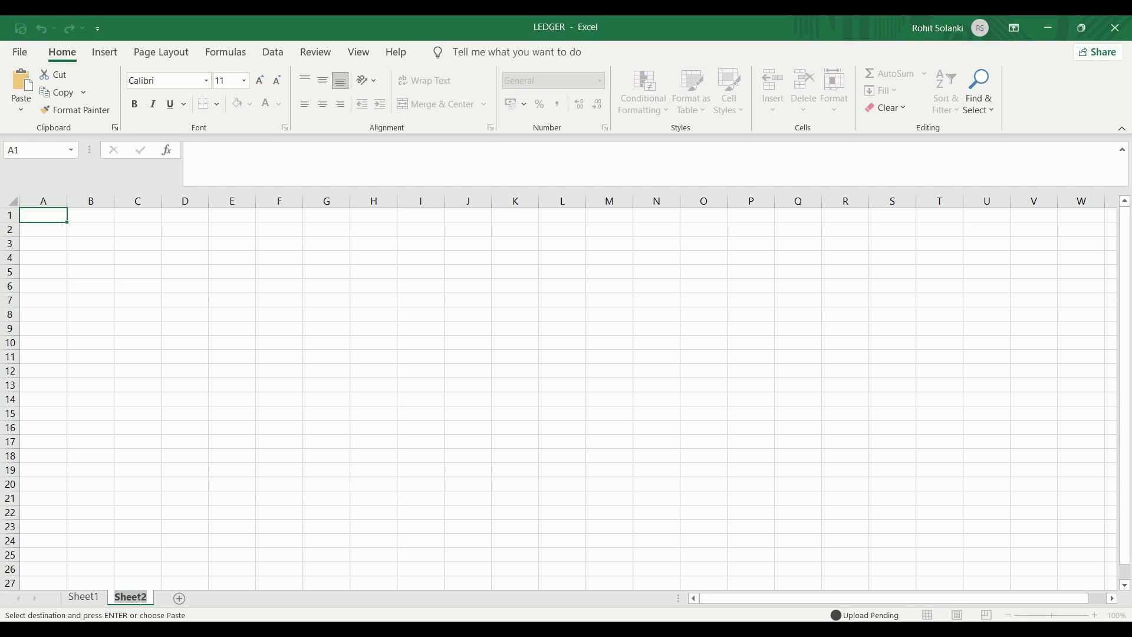
type("SHREE EN")
type("TERP")
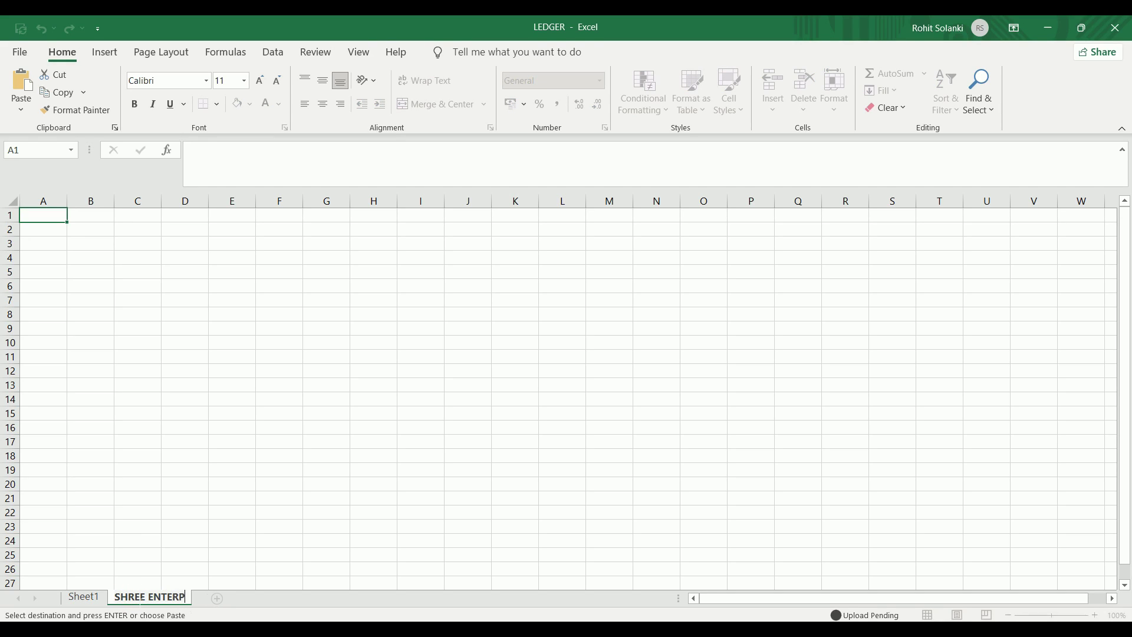
type("RISES")
key("Return")
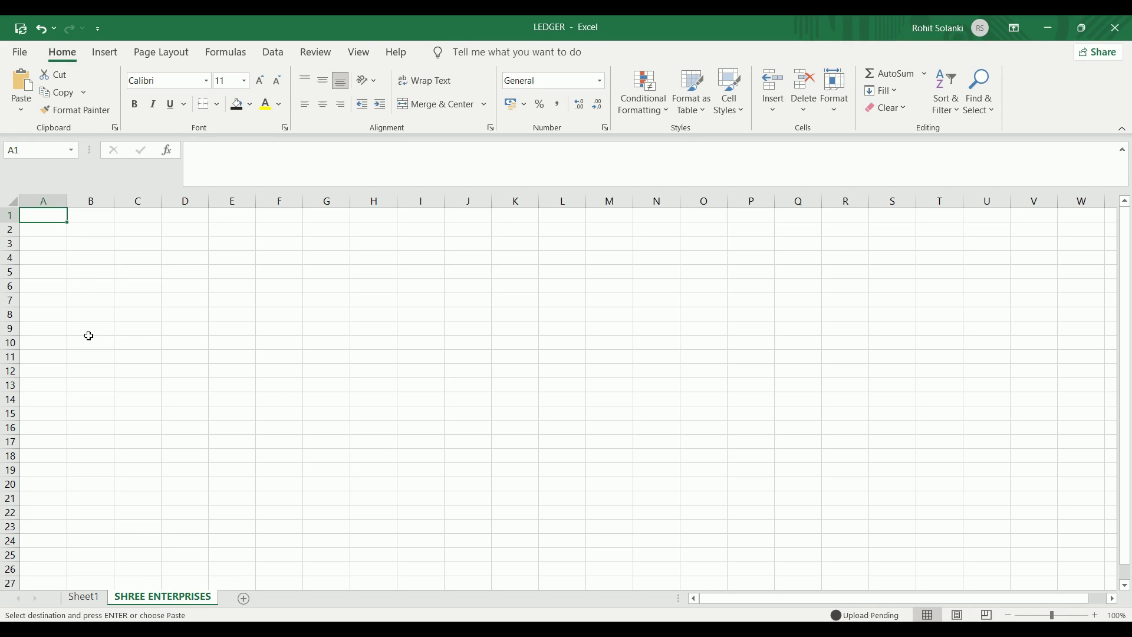
left_click(41, 244)
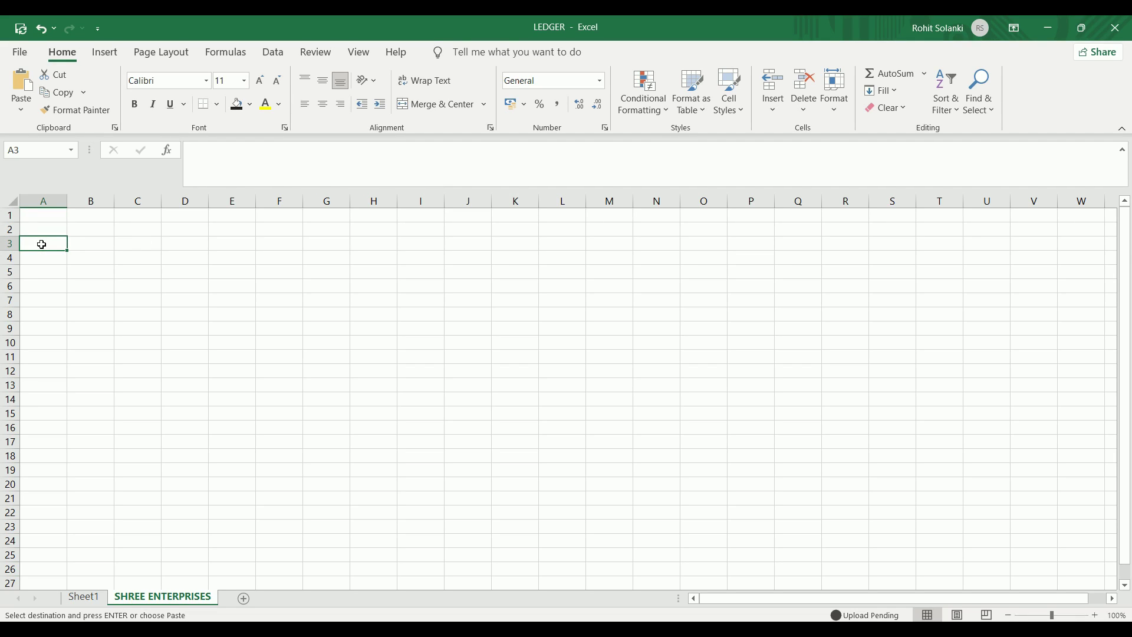
Enter ledger headings S.NO, DATE, PARTICULAR and DR in row 3.
type("S.NO")
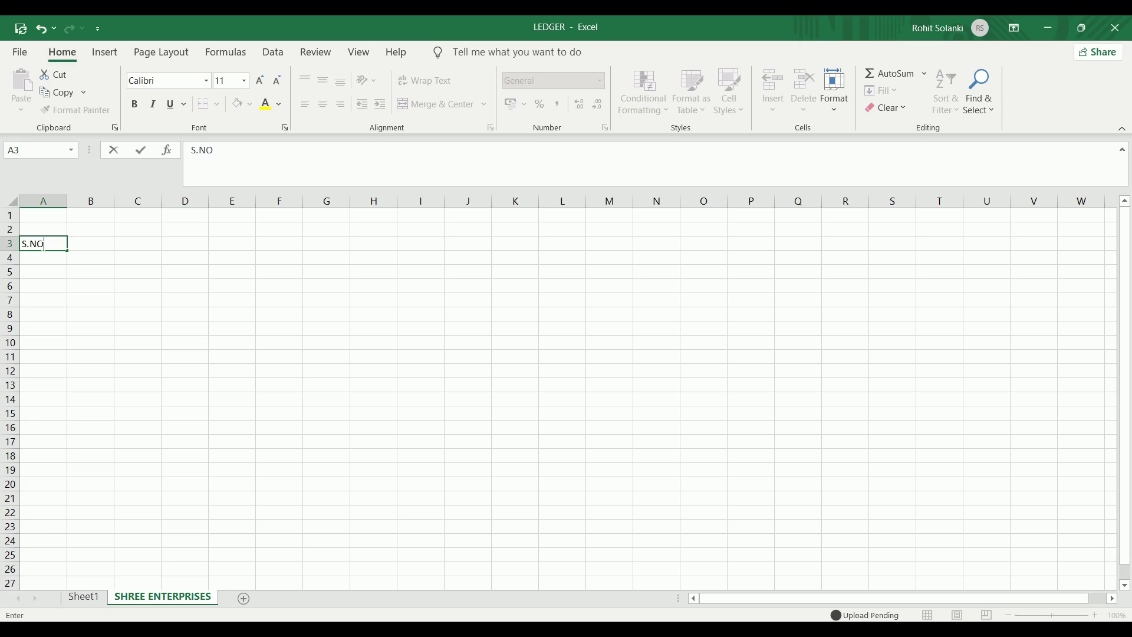
key("Tab")
type("DATE")
key("Tab")
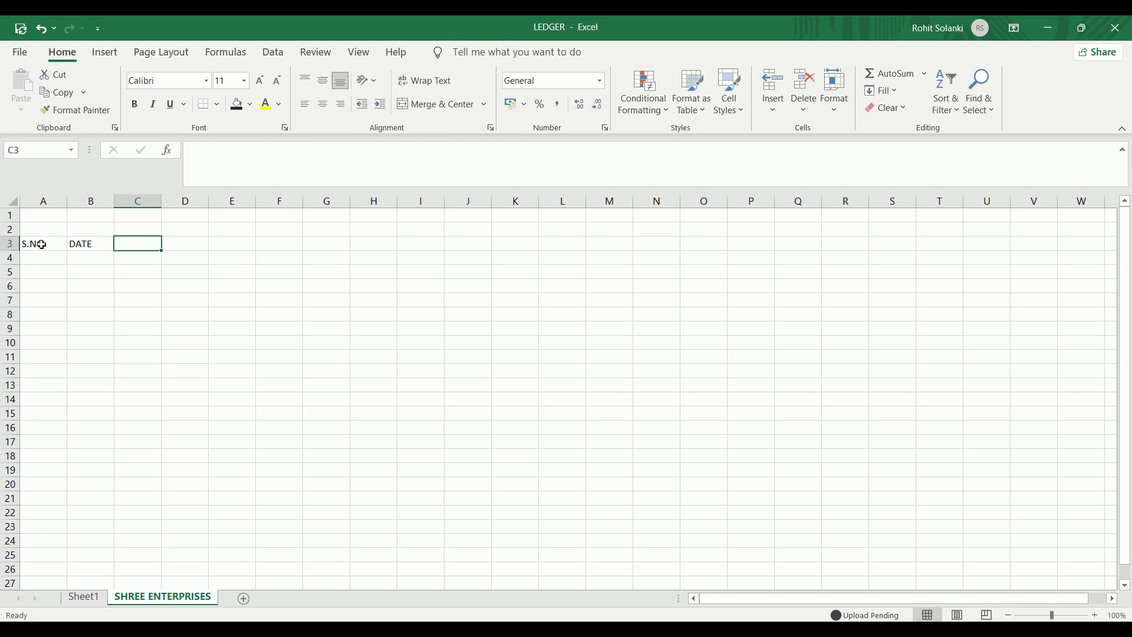
type("PARTICUL")
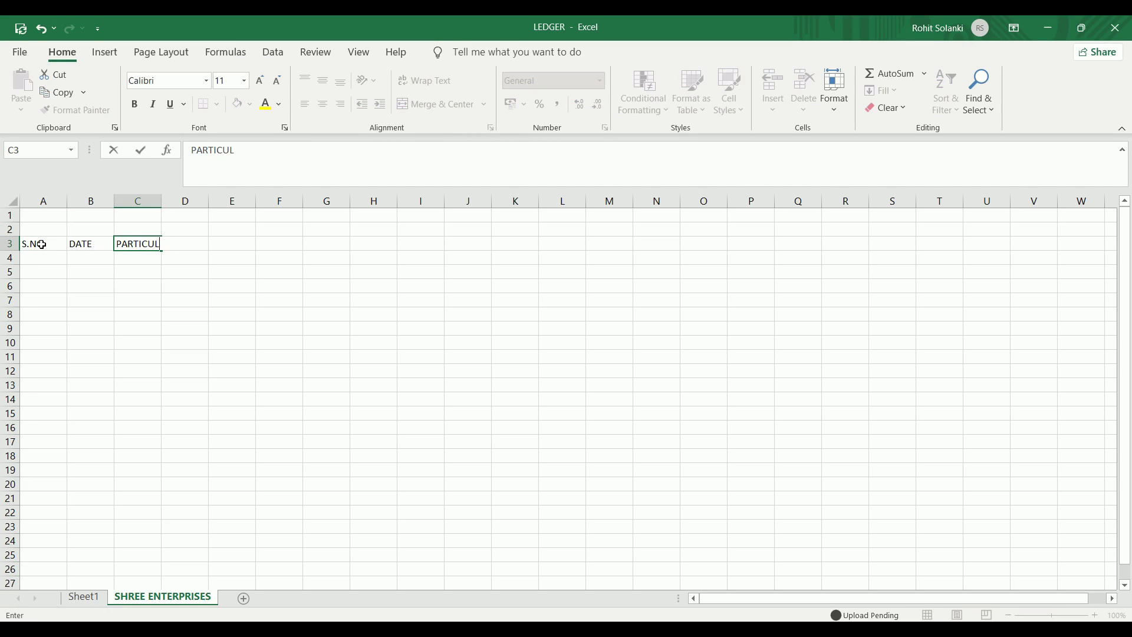
type("AR")
key("Tab")
type("DR")
key("Tab")
Continue row 3 with the CR, BALANCE and DR/CR headings.
type("CR")
key("Tab")
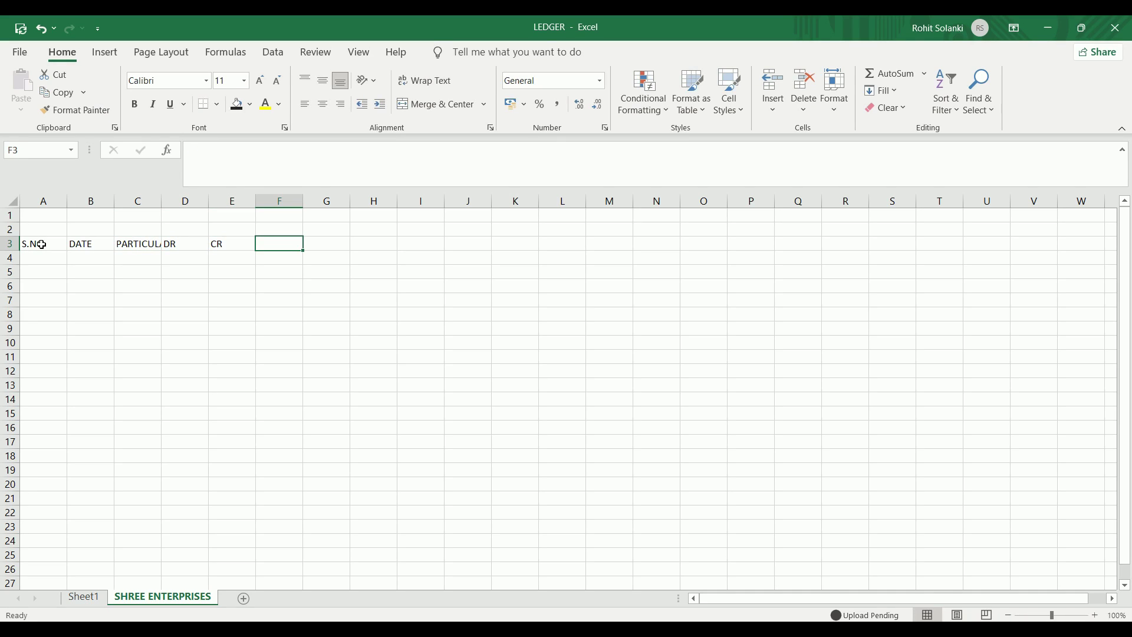
type("BAL")
key("BackSpace")
type("NCE")
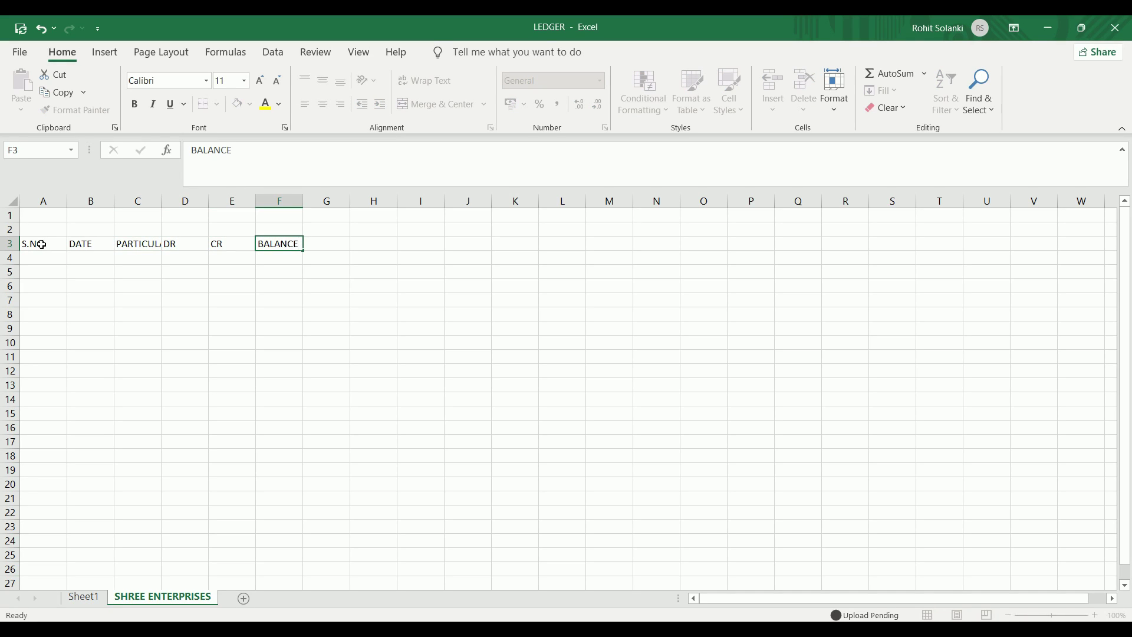
key("Tab")
type("DR/CR")
left_click(318, 259)
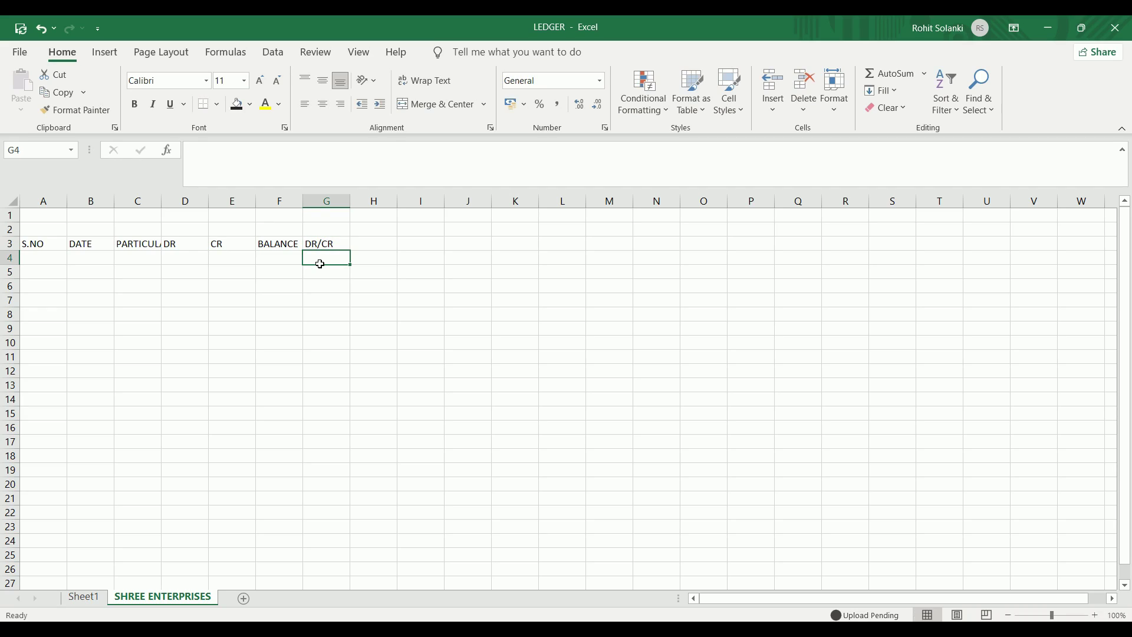
Enter DEBIT AMT, CREDIT AMT, CLOSING BALANCE and DR/CR labels in D1:G1.
left_click(179, 217)
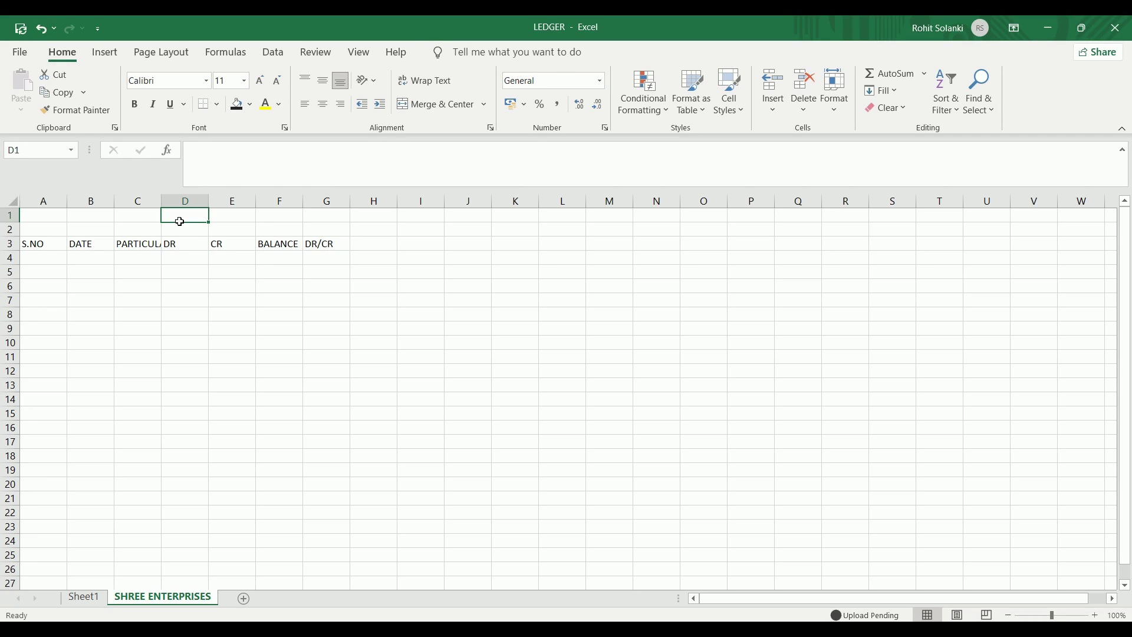
type("DEBIT A")
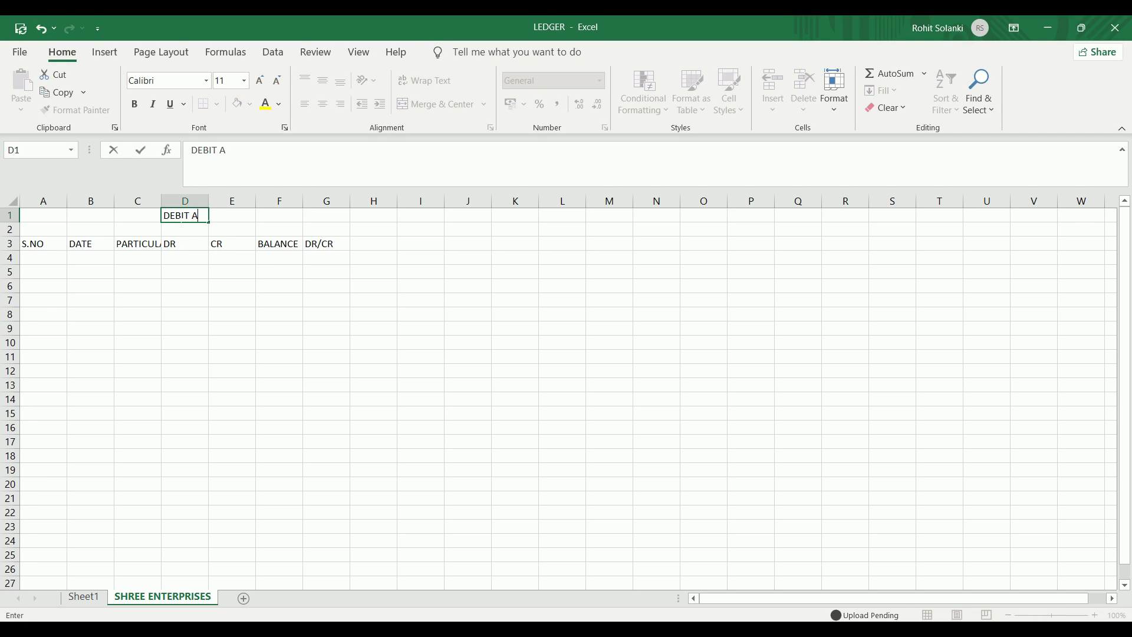
type("MT.")
key("Tab")
type("CRE")
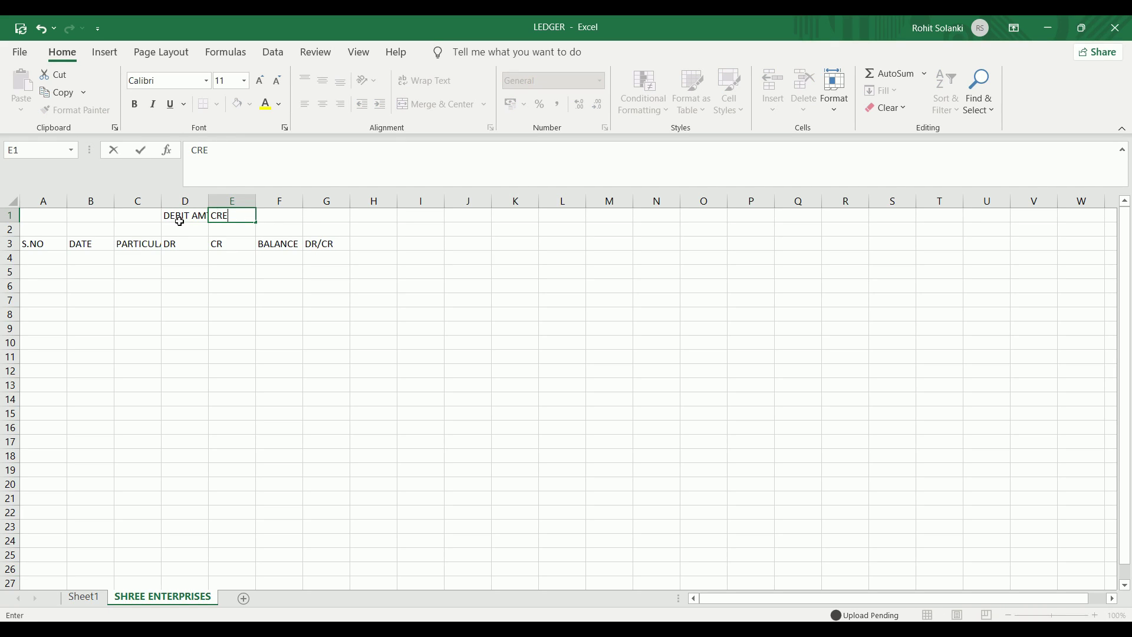
type("DIT AMT.")
key("Tab")
type("CL")
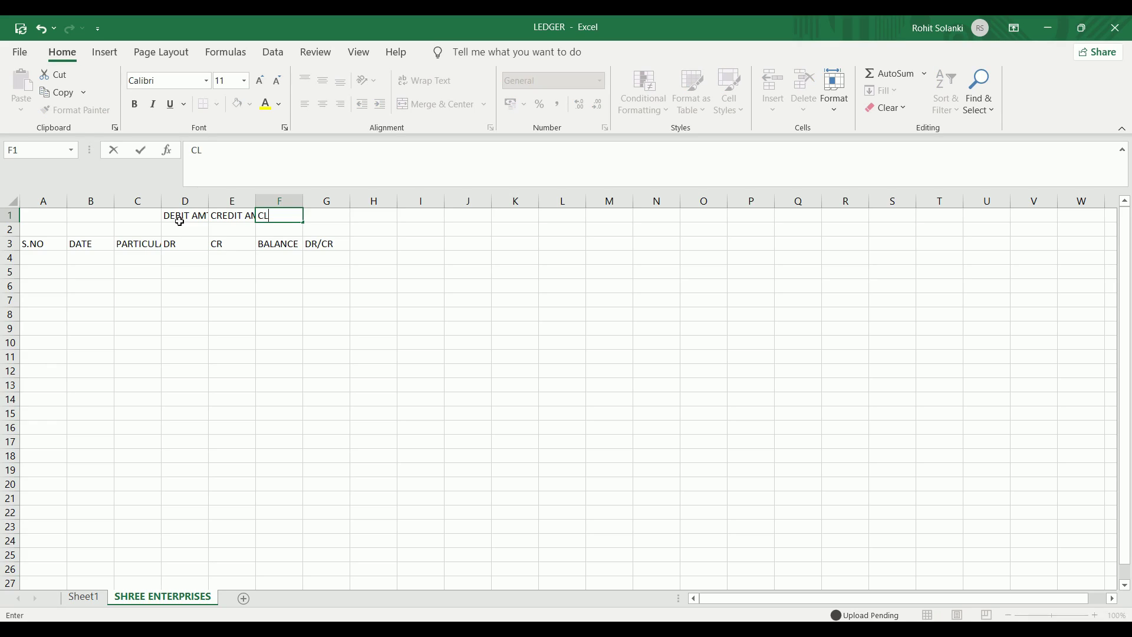
type("OSING")
type(" BALANCE")
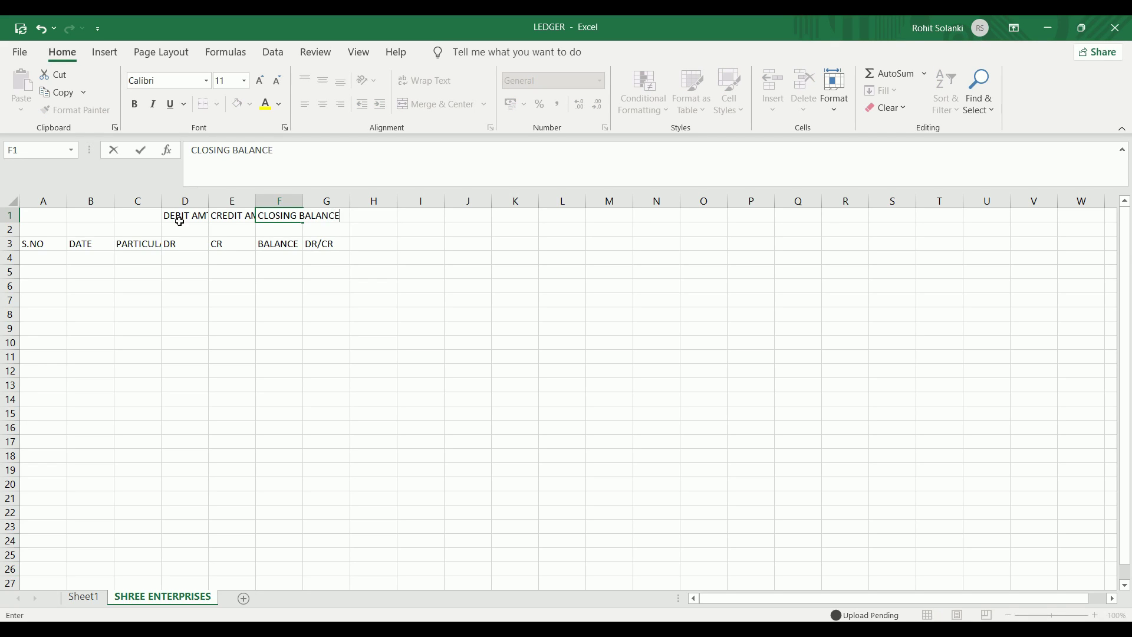
key("Tab")
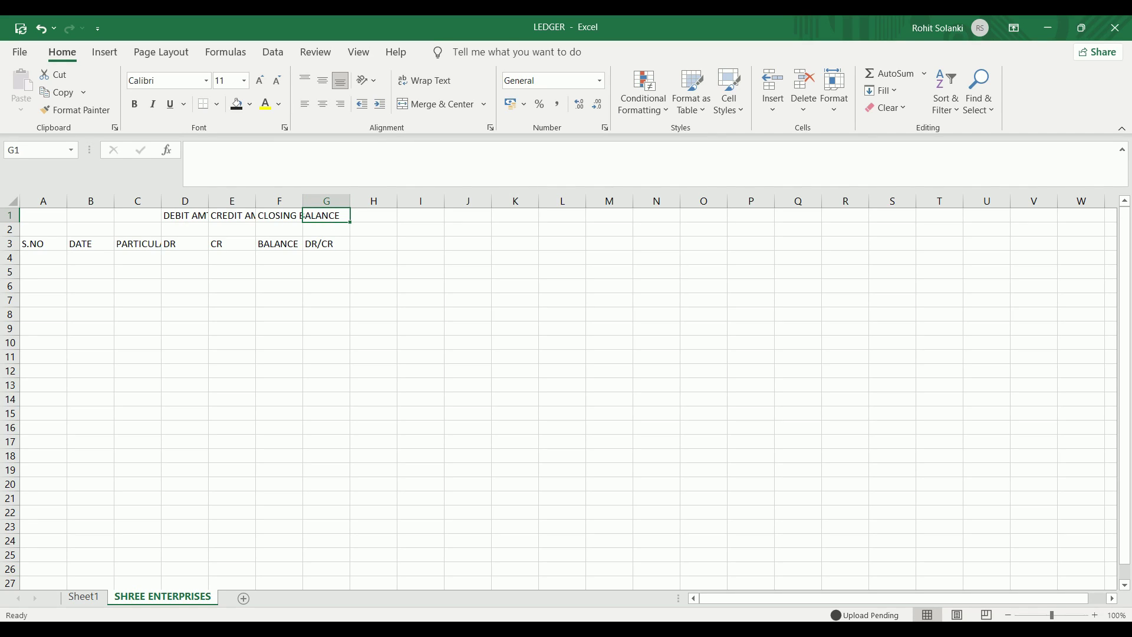
type("DR/CR")
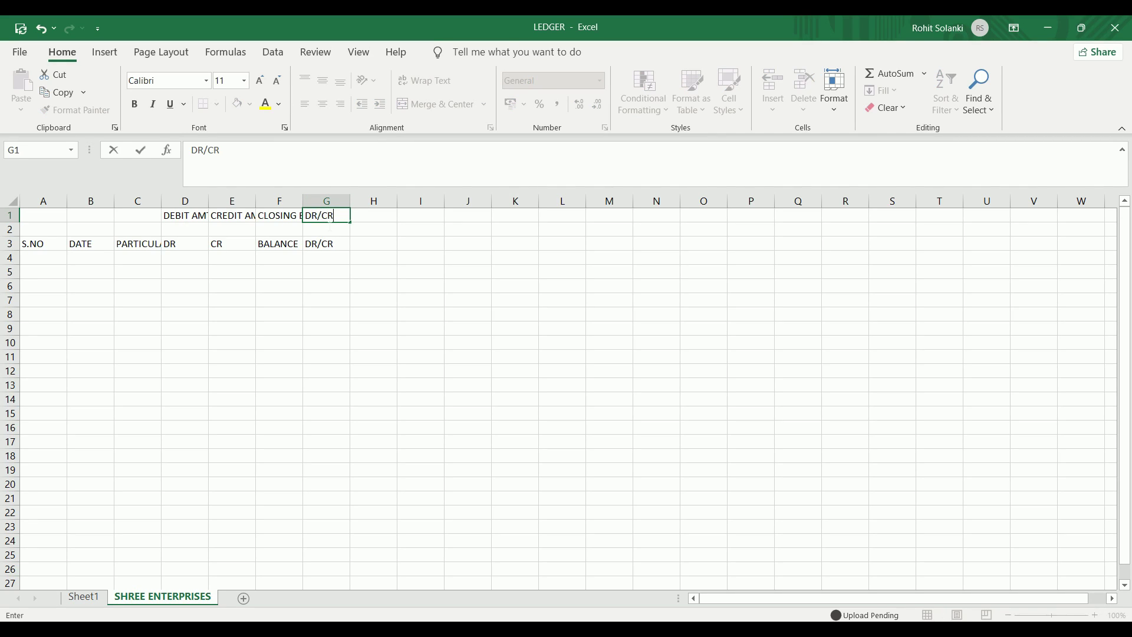
key("Return")
Merge A1:B2 labelled NAME and C1:C2 titled SHREE ENTERPRISES.
left_click_drag(42, 216, 84, 229)
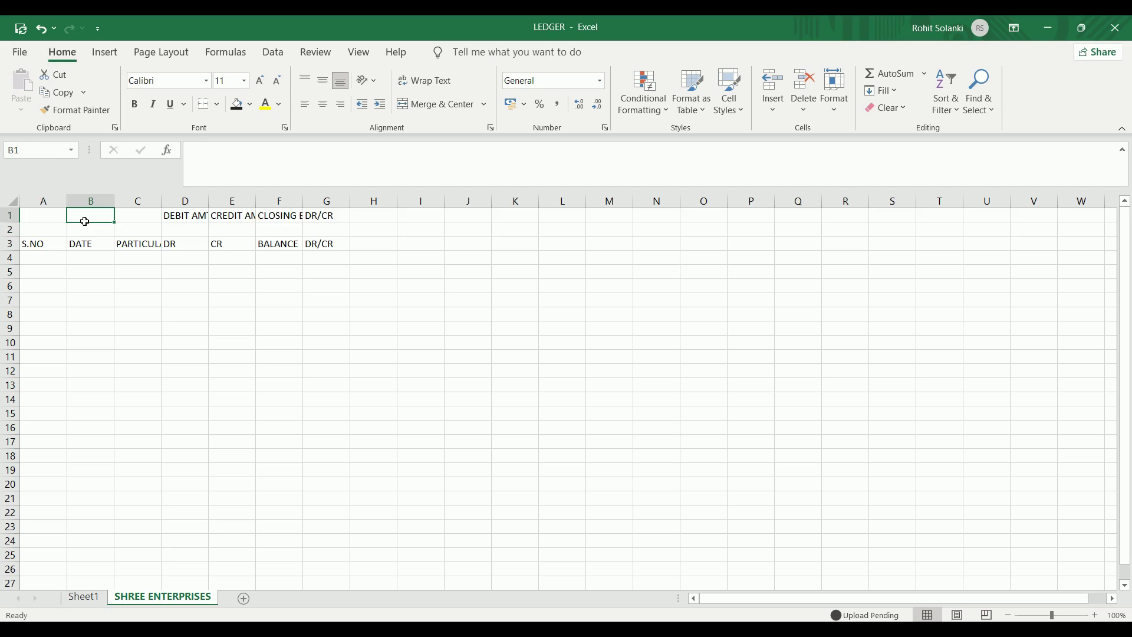
left_click(436, 104)
type("NAME")
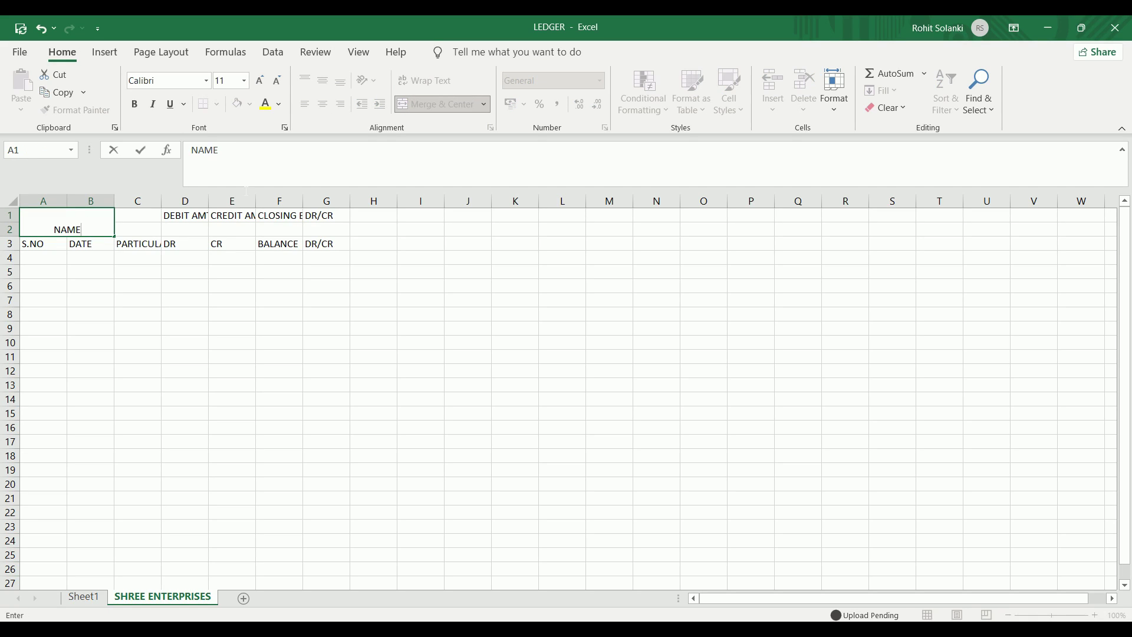
left_click_drag(137, 216, 137, 229)
left_click(472, 104)
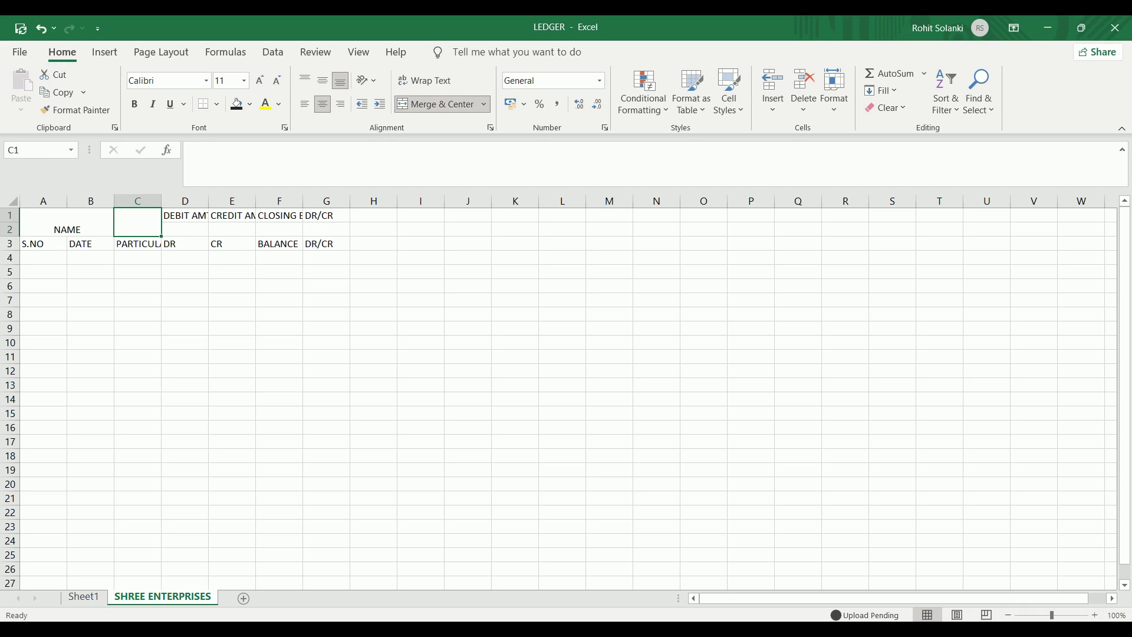
type("SHREE ENTER")
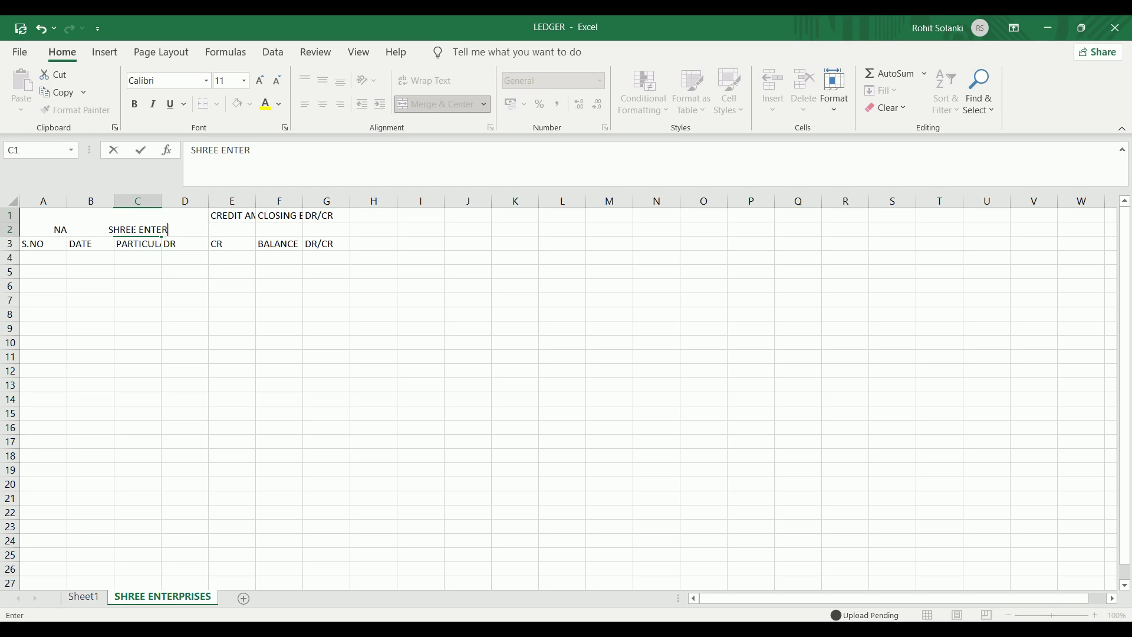
type("PRISES")
key("Return")
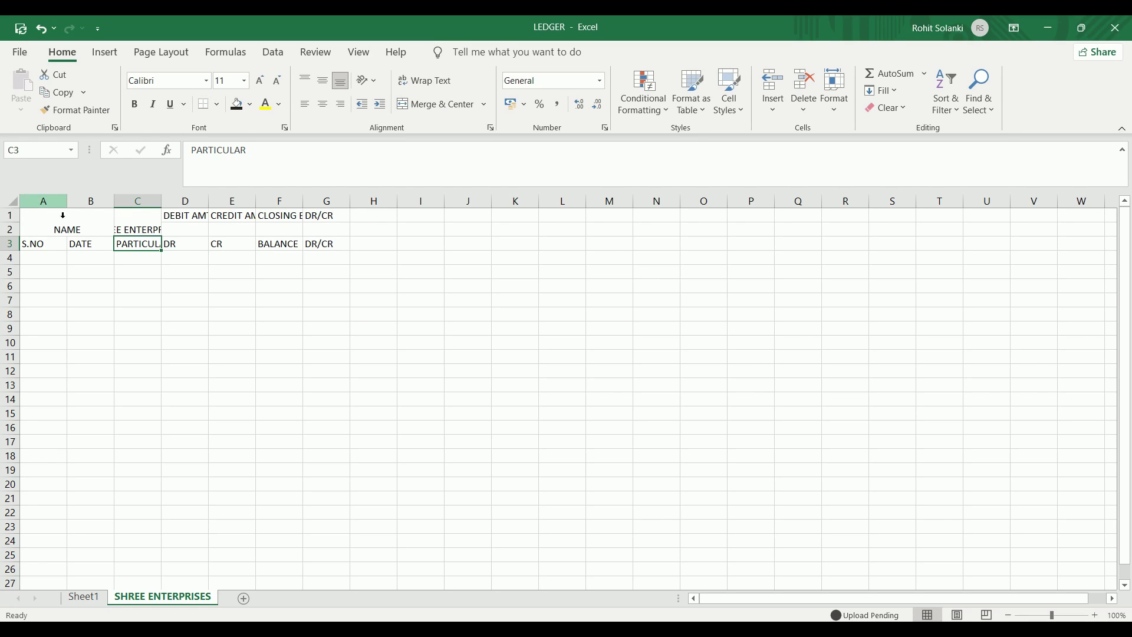
Fit columns A, E and F, and center the title cells and row-3 headings.
mouse_move(67, 202)
left_mouse_down()
mouse_move(47, 201)
mouse_move(337, 201)
left_mouse_up()
double_click(384, 201)
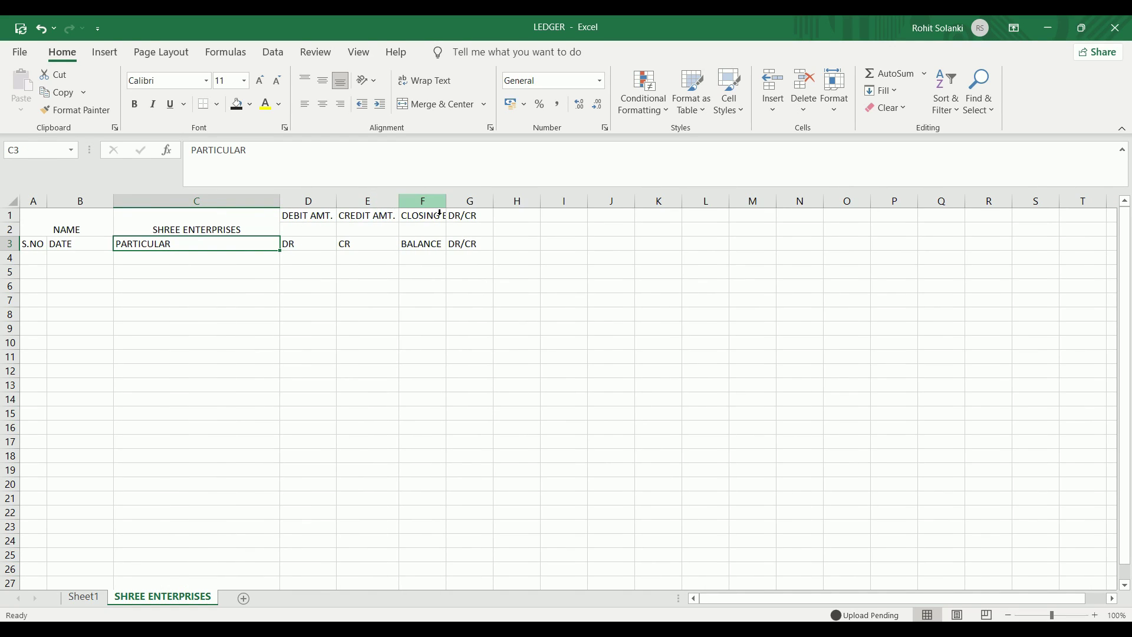
double_click(446, 201)
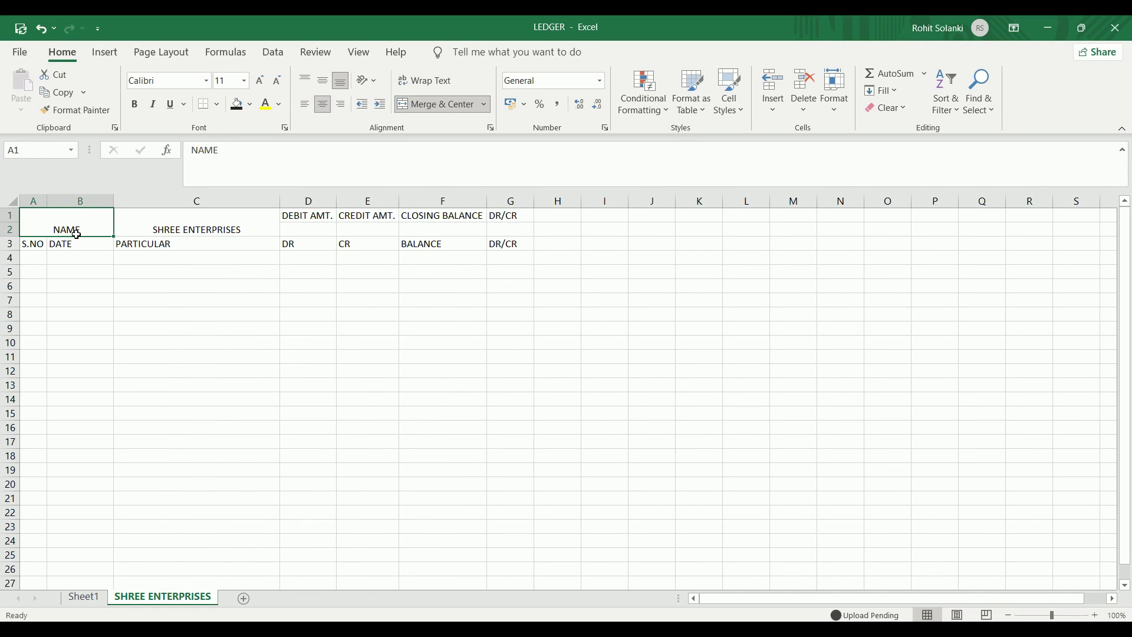
left_click_drag(73, 233, 167, 233)
left_click(323, 81)
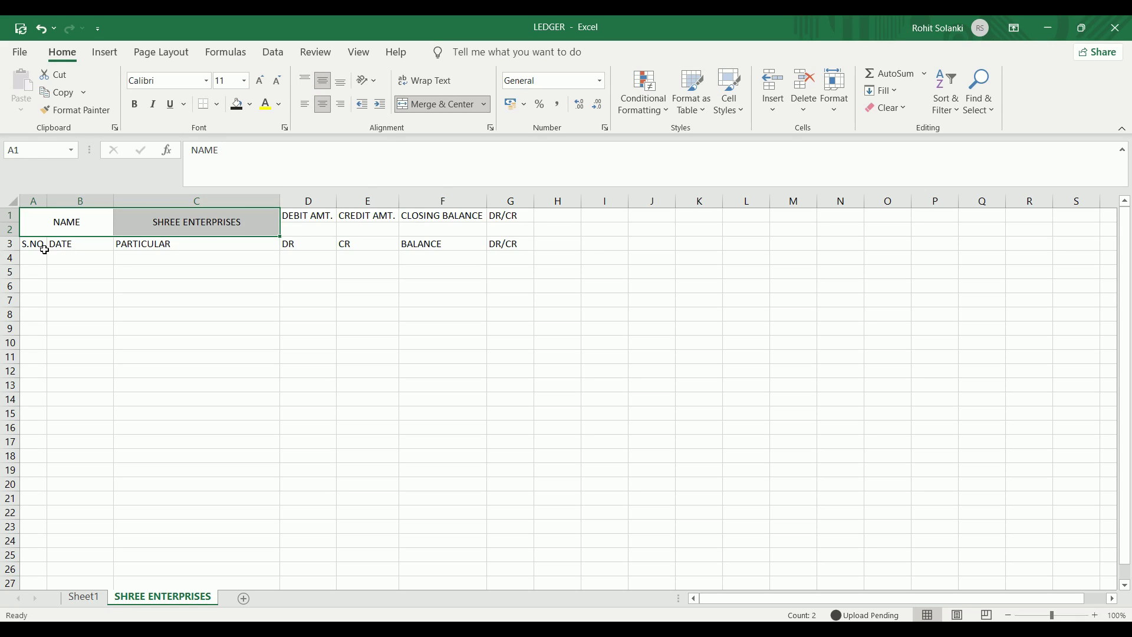
left_click_drag(45, 244, 501, 244)
left_click(325, 105)
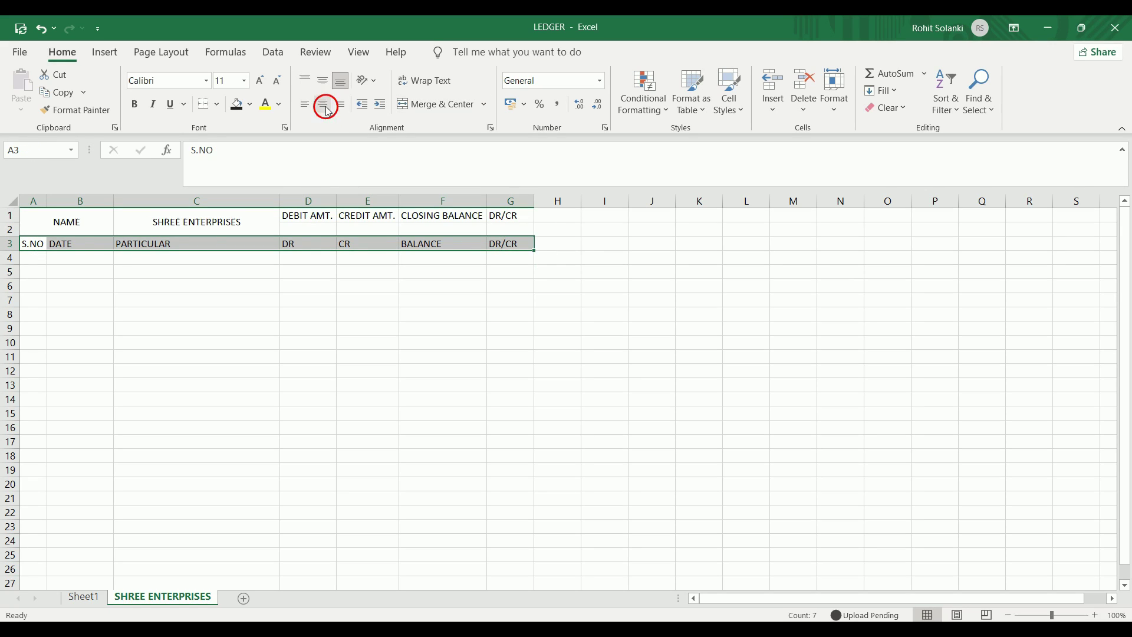
left_click(194, 290)
Fill the header block A1:G3 black with white text.
left_click_drag(34, 221, 511, 244)
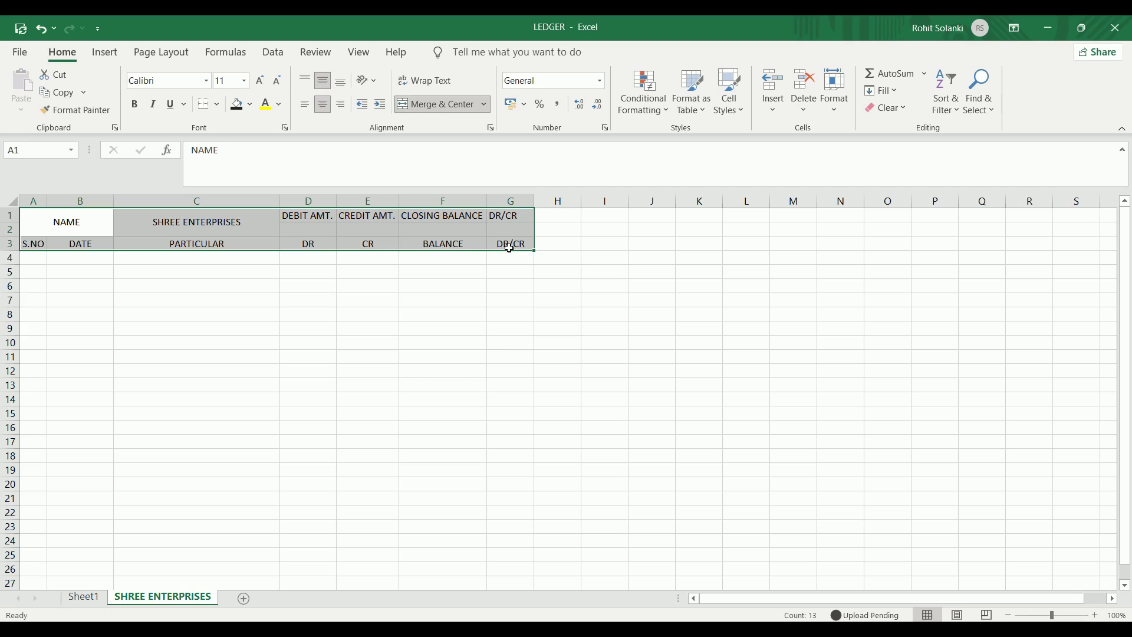
left_click(237, 104)
left_click(279, 104)
left_click(273, 161)
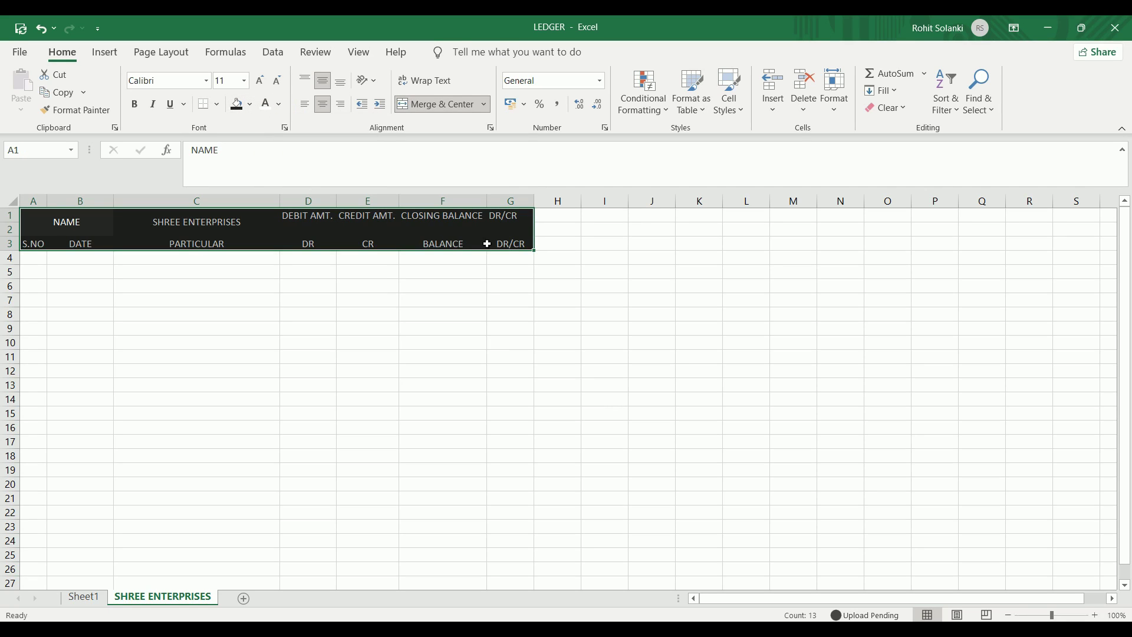
Make the row-3 column headings bold and yellow.
mouse_move(510, 244)
left_mouse_down()
mouse_move(32, 255)
mouse_move(33, 245)
mouse_move(494, 245)
left_mouse_up()
left_click(250, 104)
left_click(279, 104)
left_click(302, 260)
left_click(302, 270)
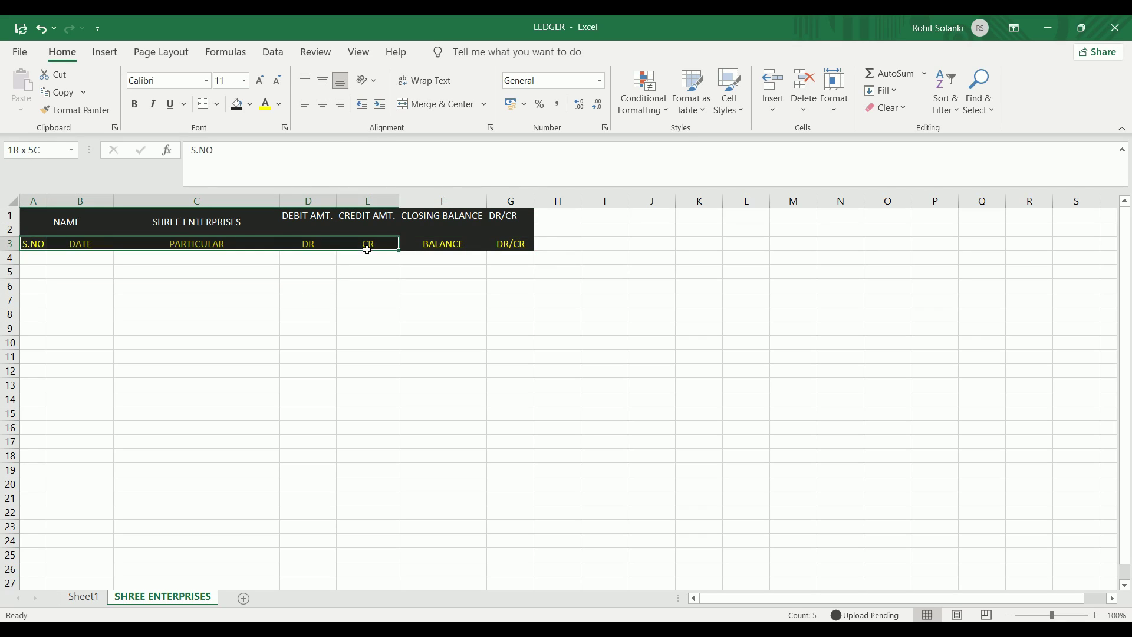
key("ctrl+b")
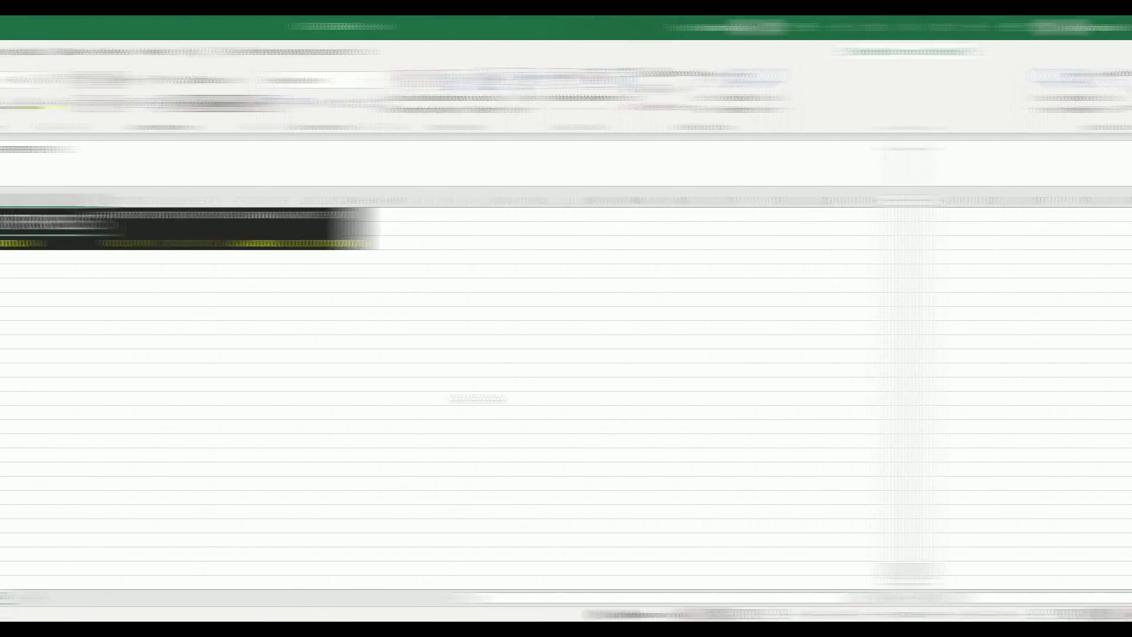
left_click(459, 314)
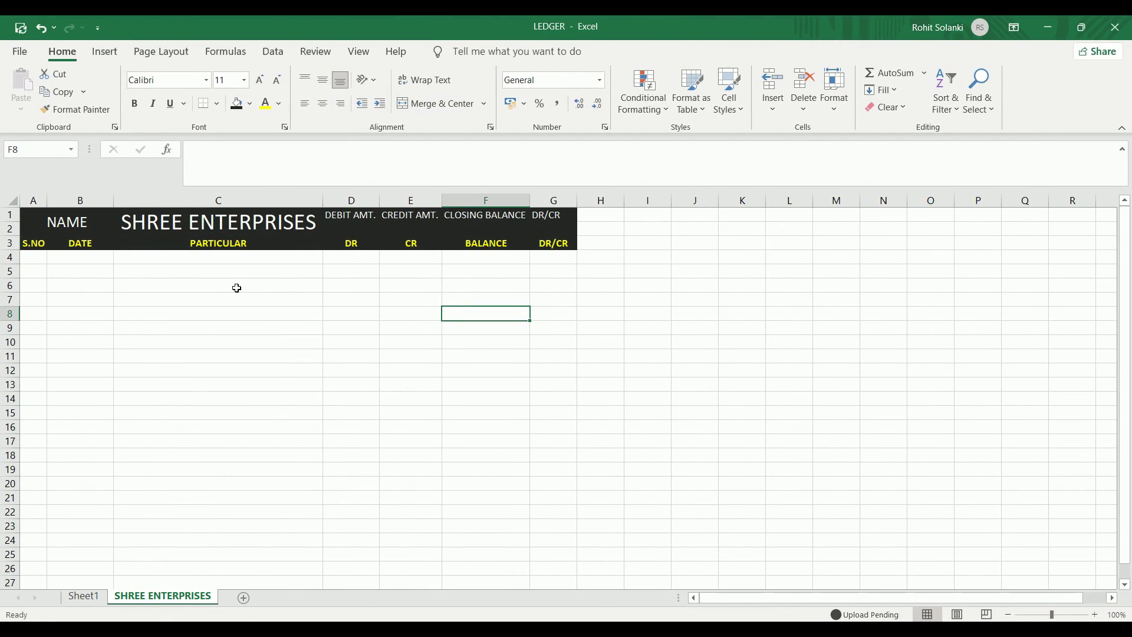
Convert the ledger range A3:G10 into a table whose first row is the headers.
mouse_move(45, 245)
left_mouse_down()
mouse_move(481, 272)
mouse_move(543, 356)
left_mouse_up()
key("ctrl+t")
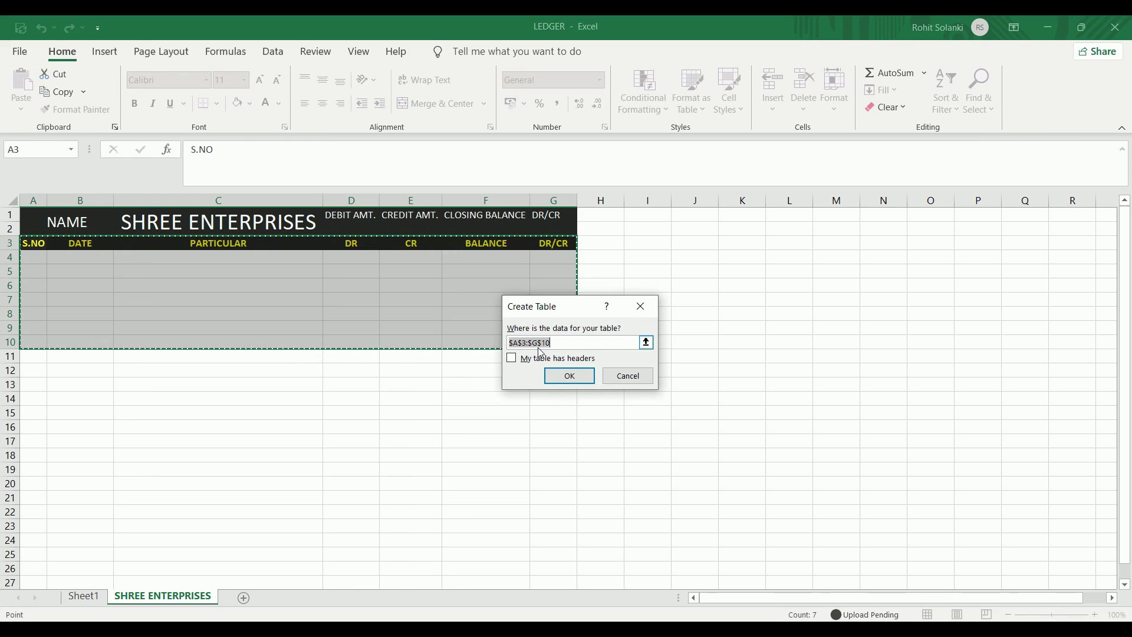
left_click(541, 361)
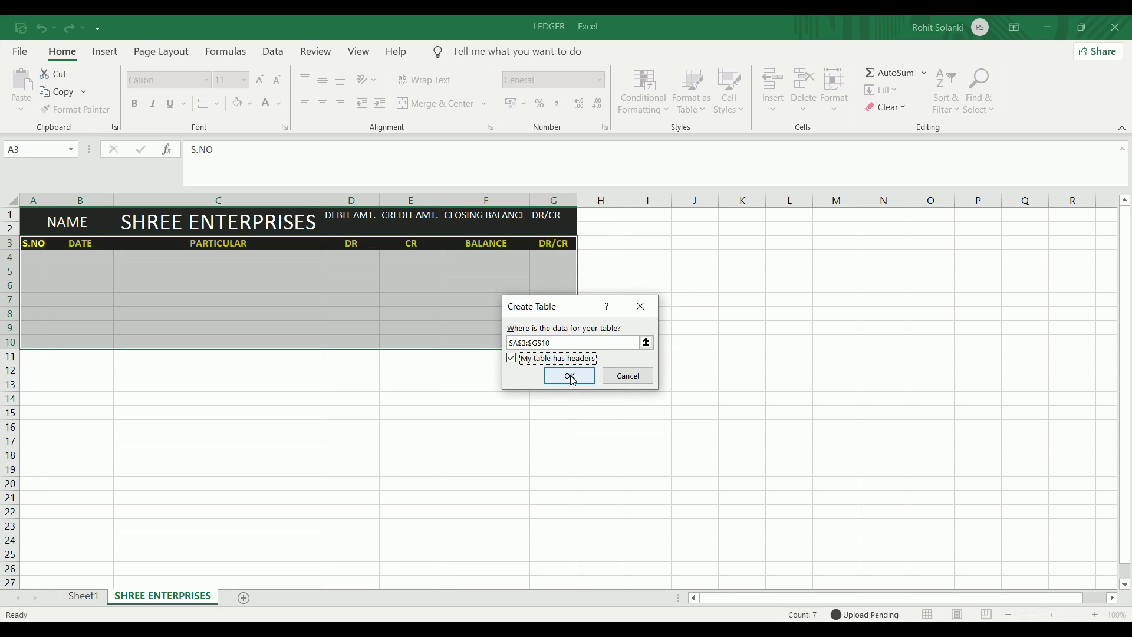
left_click(570, 376)
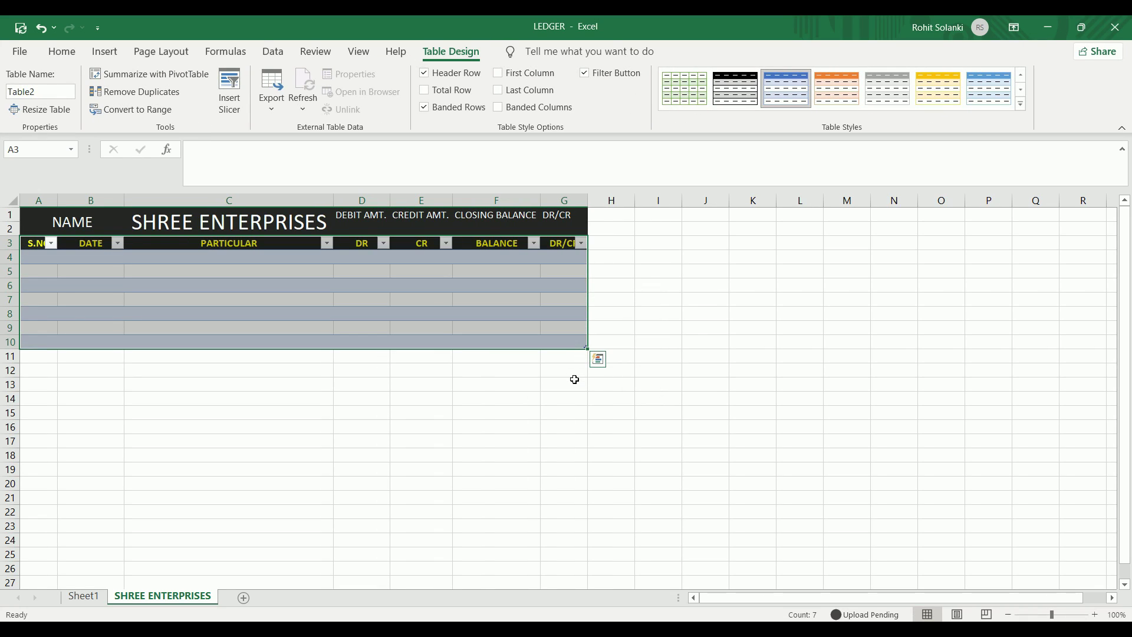
Clear the new table's style and hide its heading filter buttons.
left_click(1022, 105)
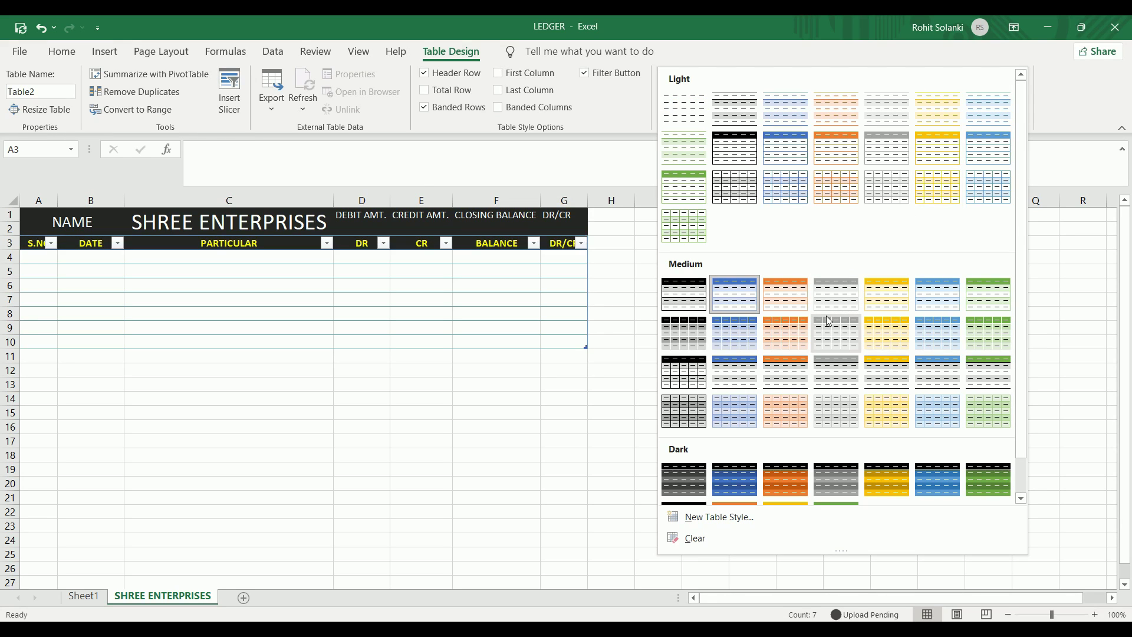
left_click(701, 546)
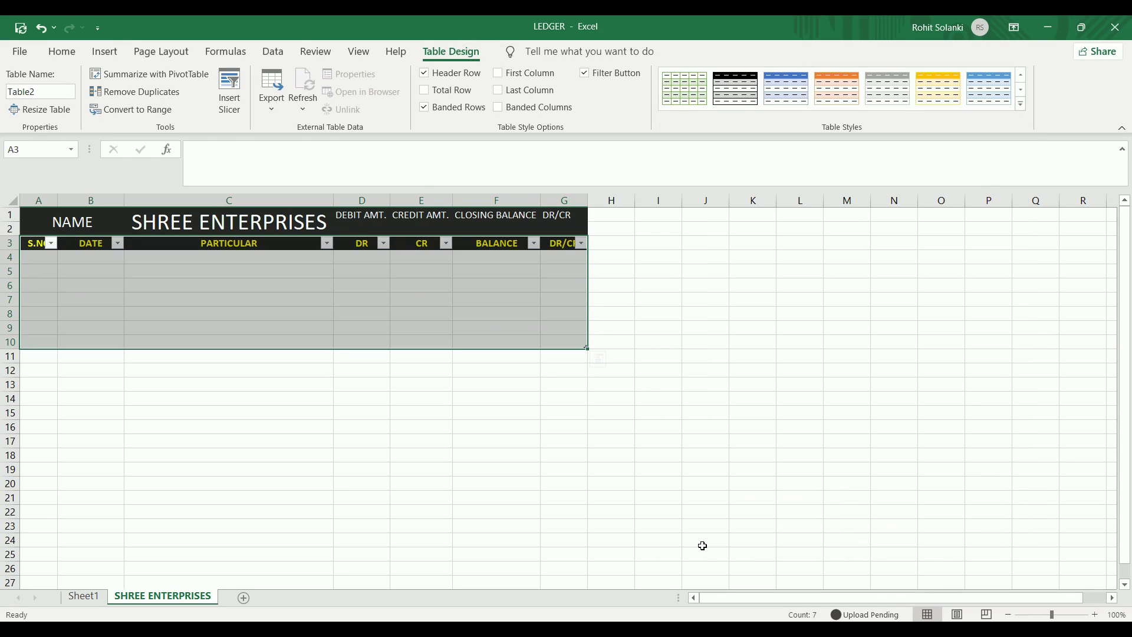
left_click(528, 293)
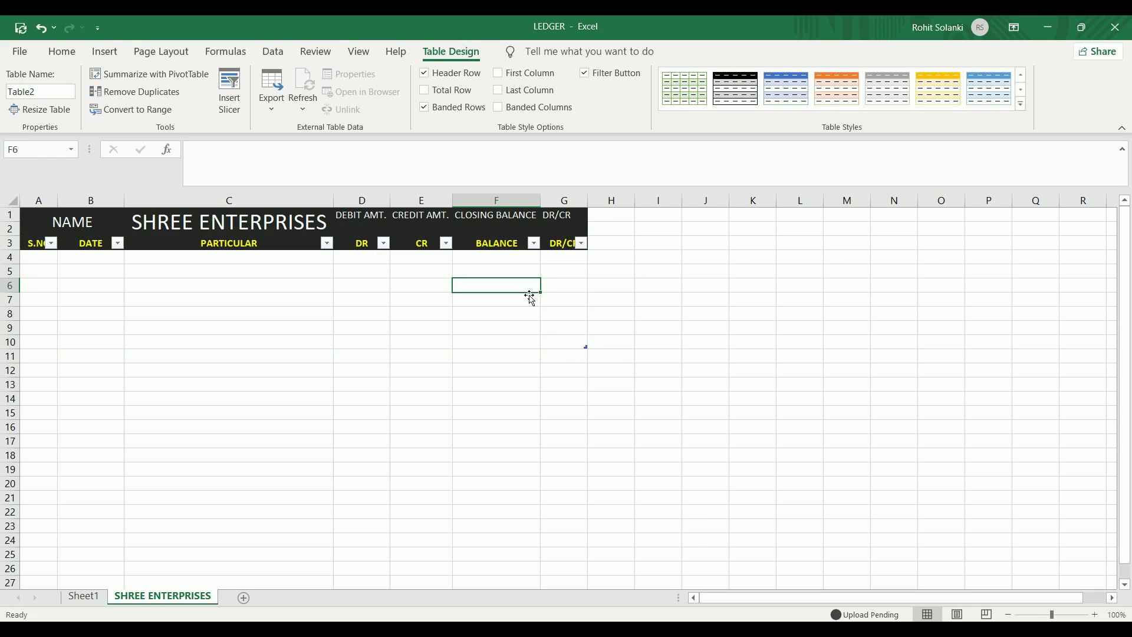
key("ctrl+shift+l")
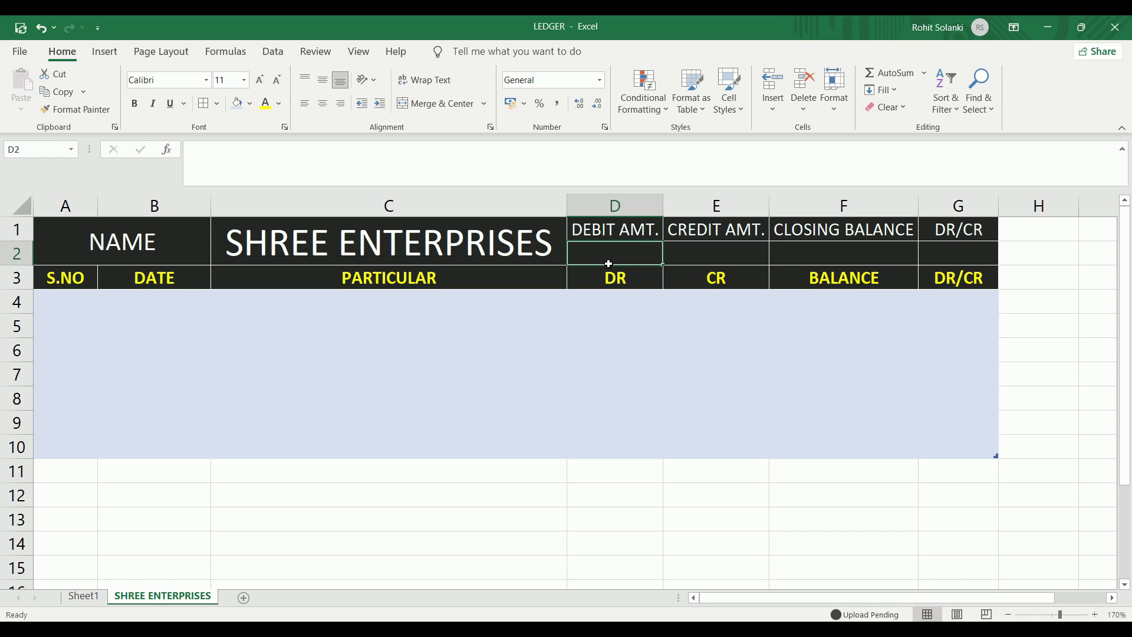
Enter =SUM(Table2[DR]) in D2 and =SUM(Table2[CR]) in E2.
type("=SUM")
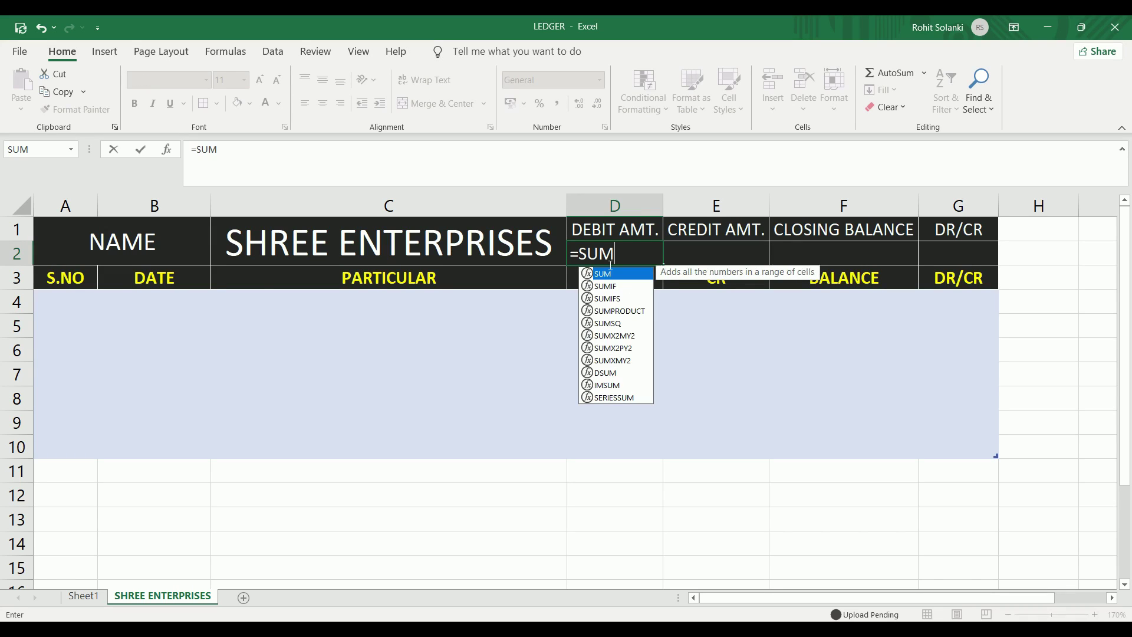
type("(")
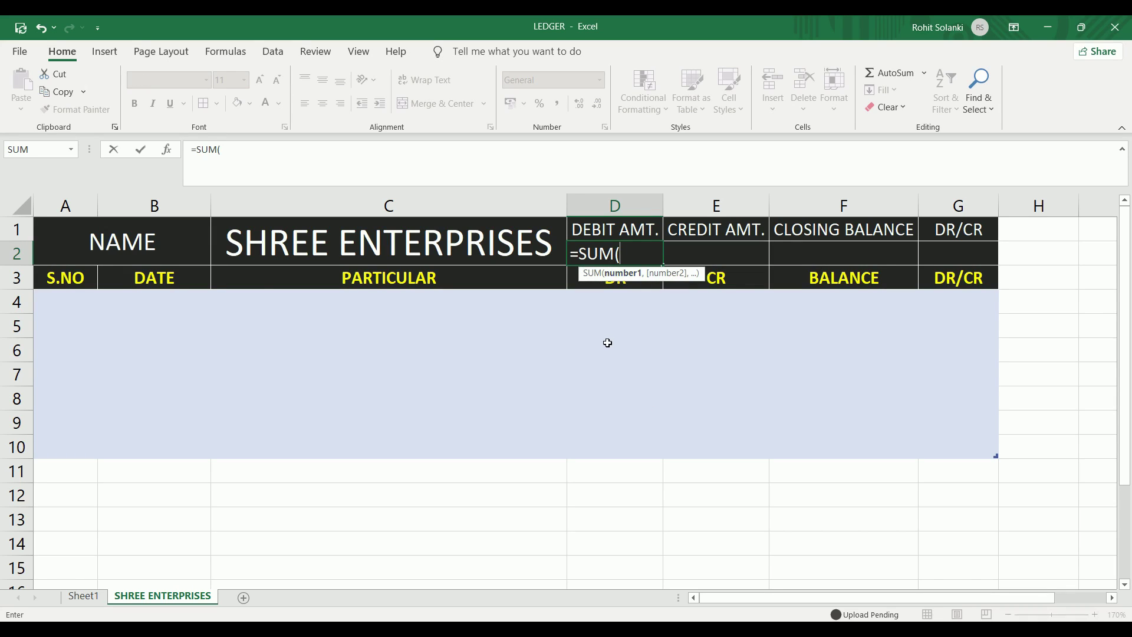
left_click_drag(619, 303, 628, 443)
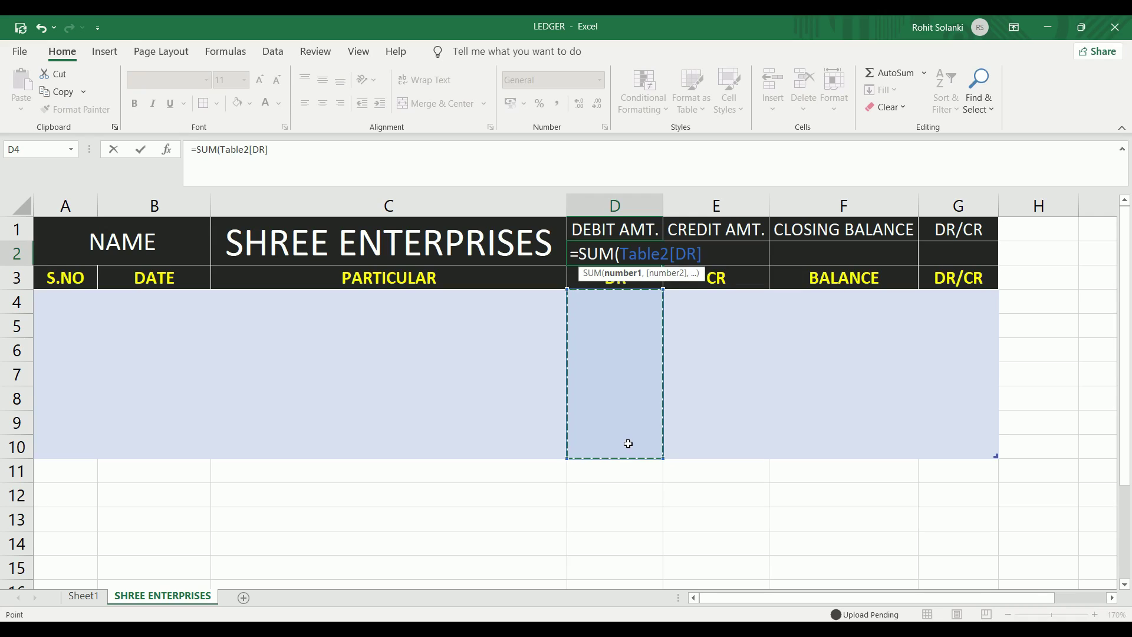
key("Return")
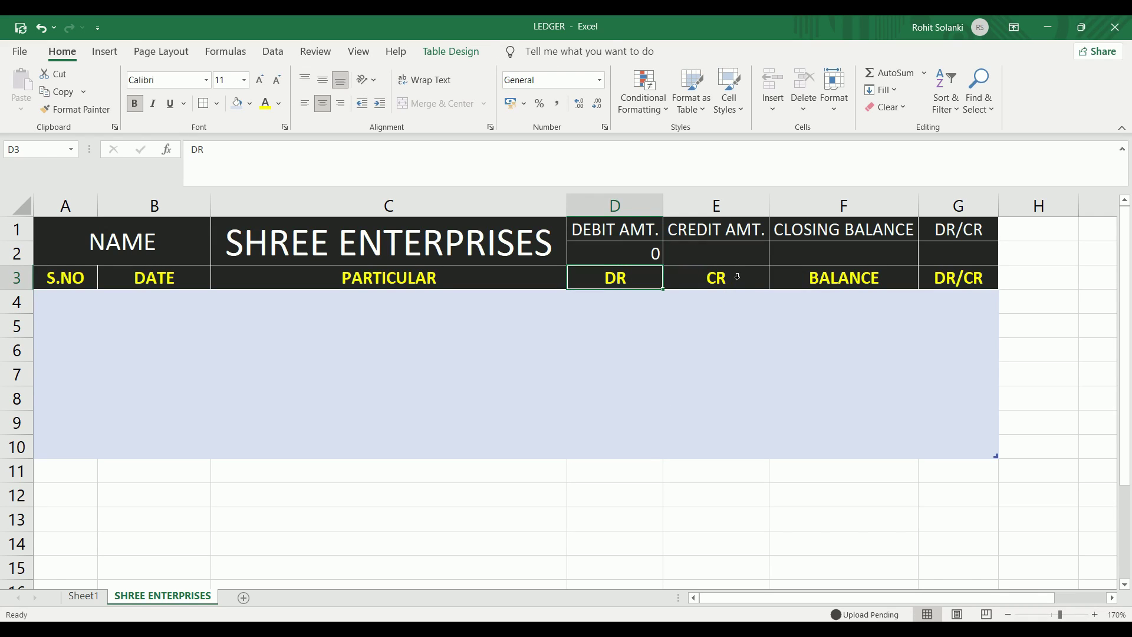
left_click(734, 261)
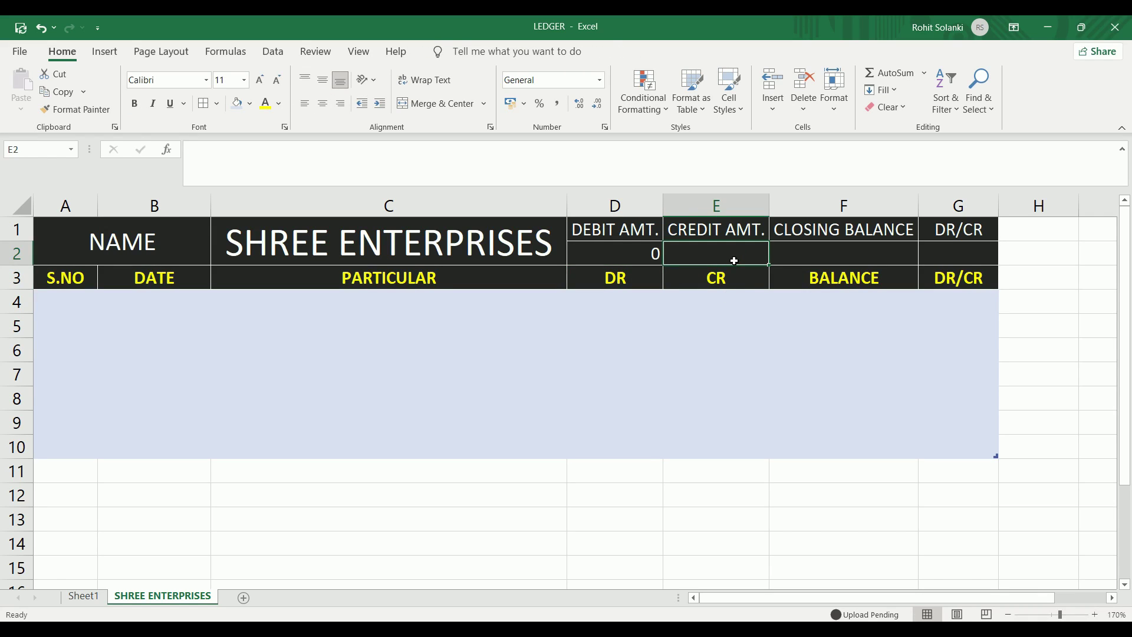
type("=SU")
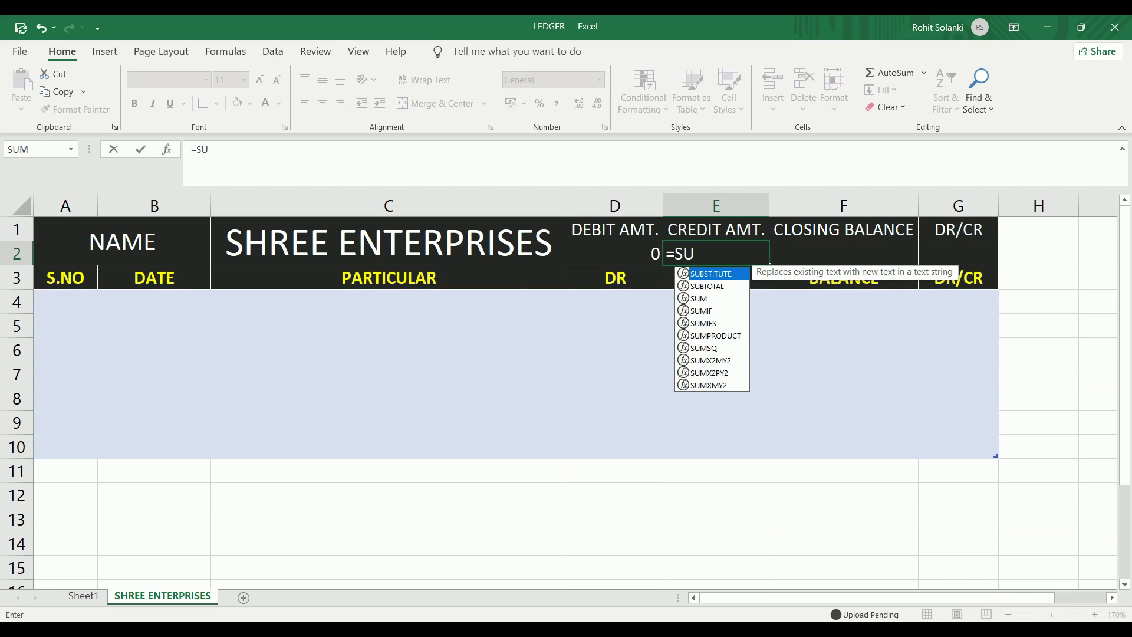
type("M(")
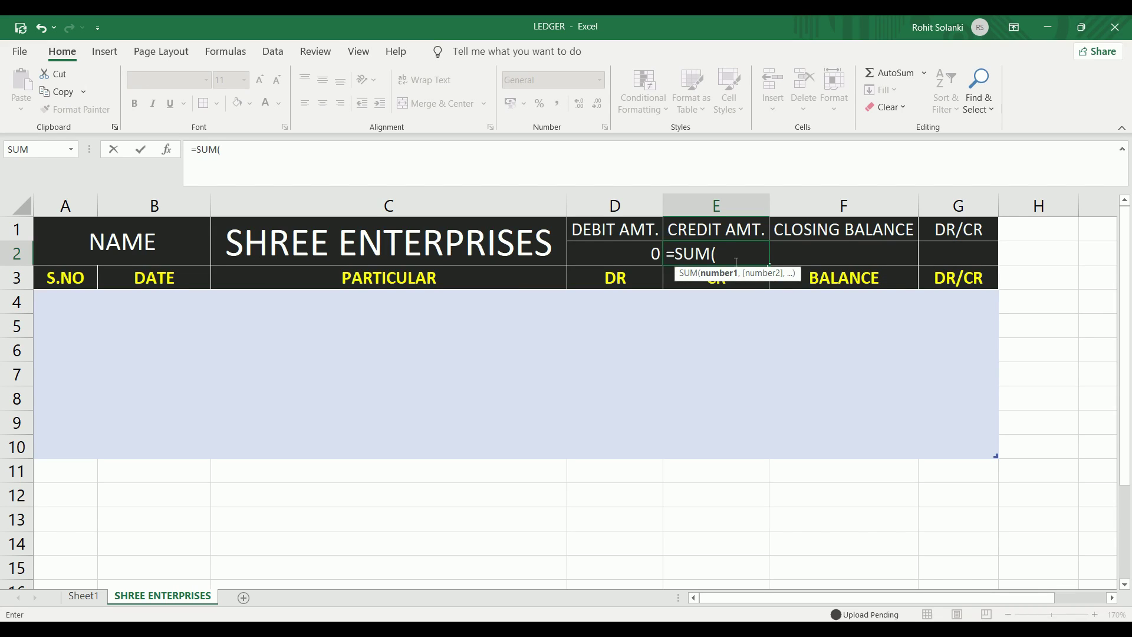
left_click_drag(702, 302, 723, 446)
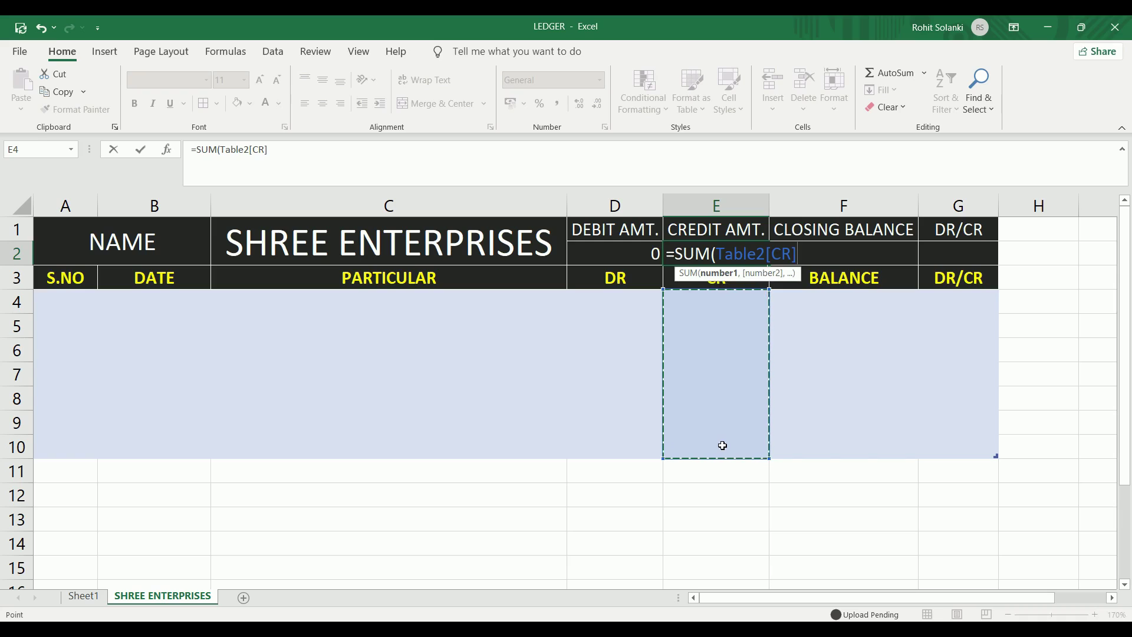
key("Return")
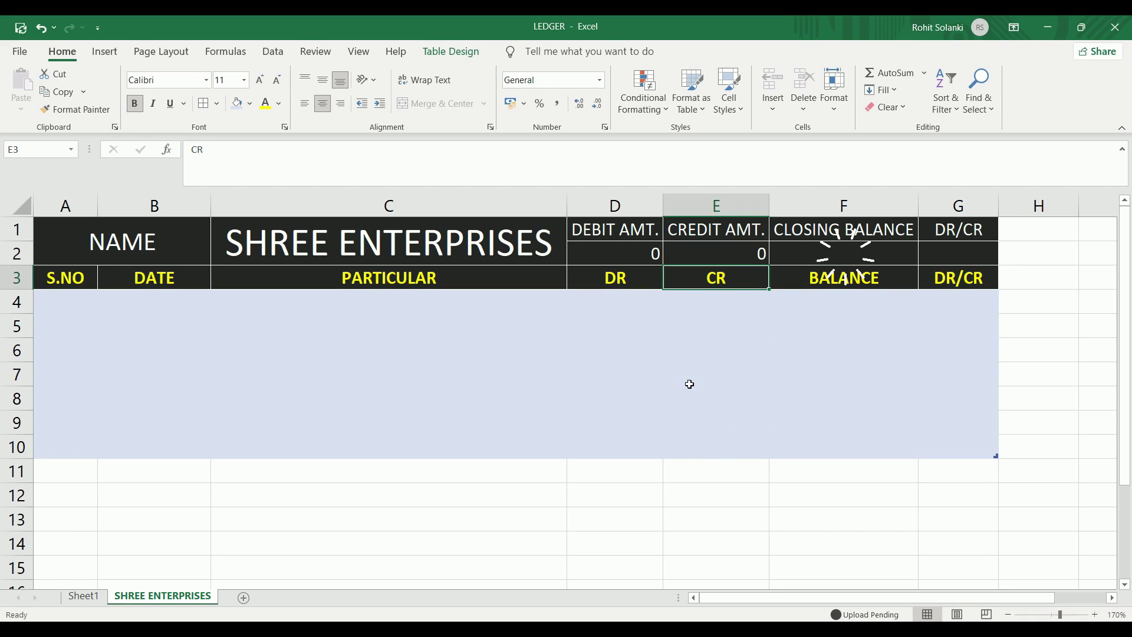
left_click(847, 253)
Enter the formula =D2-E2 in the closing balance cell F2.
type("=")
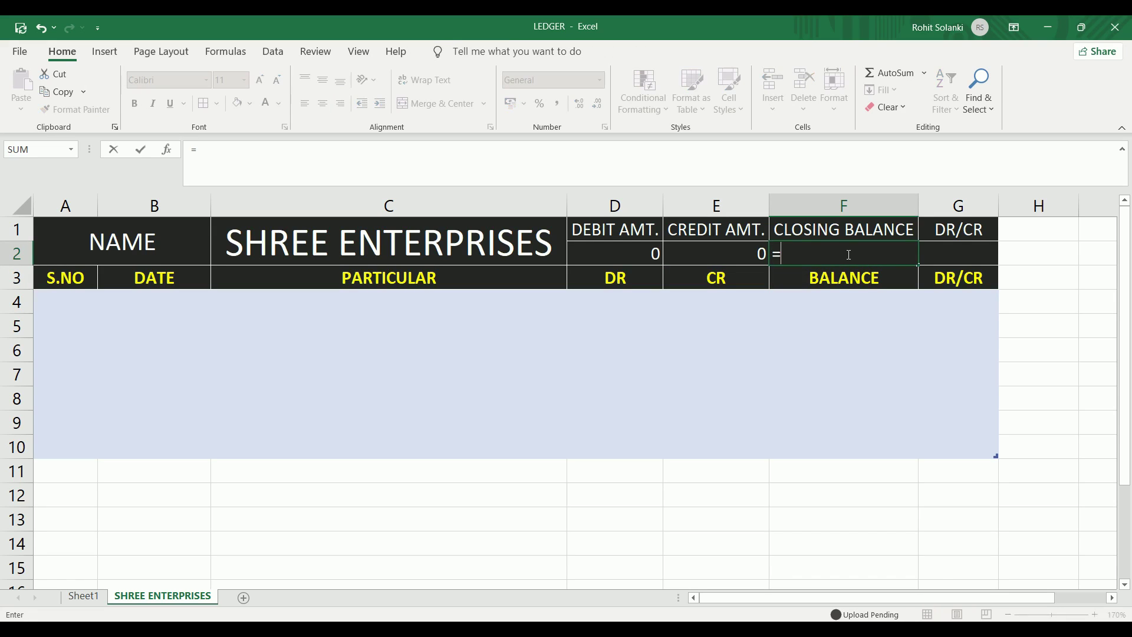
left_click(656, 253)
type("-")
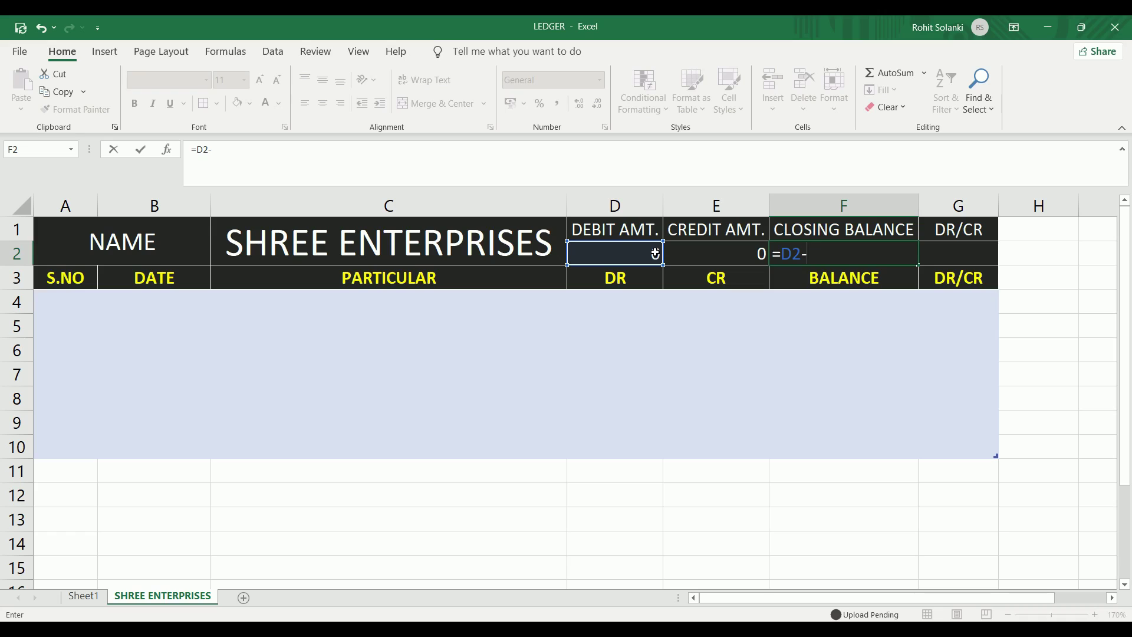
left_click(693, 259)
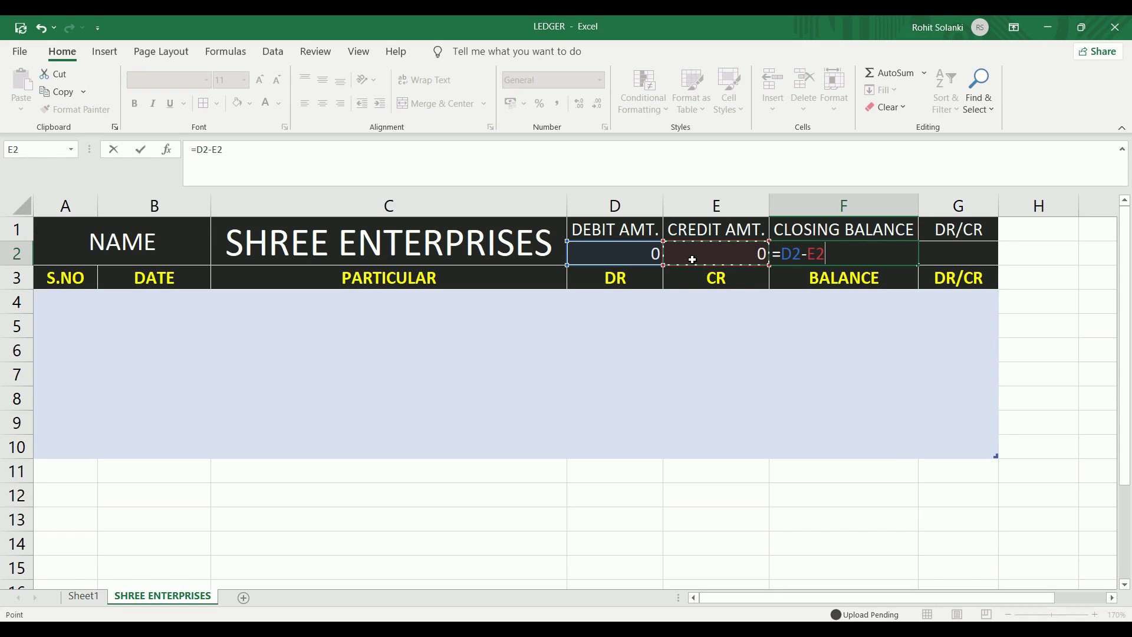
key("Return")
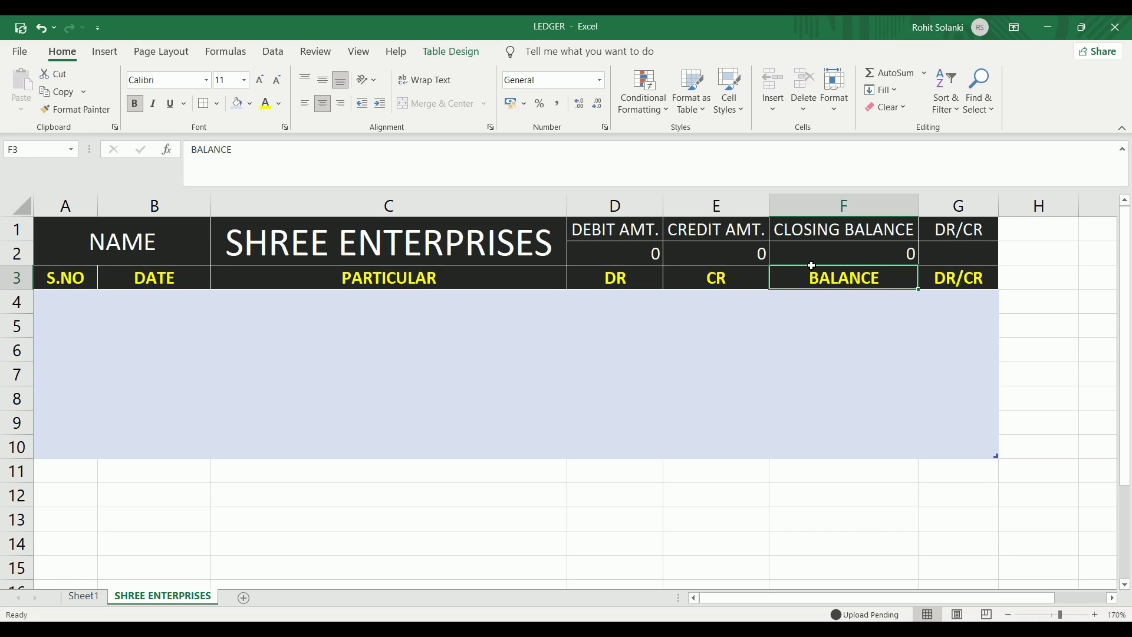
Enter =IF(F2>0,"CR","DR") in G2 to label the closing balance status.
left_click(947, 262)
type("=")
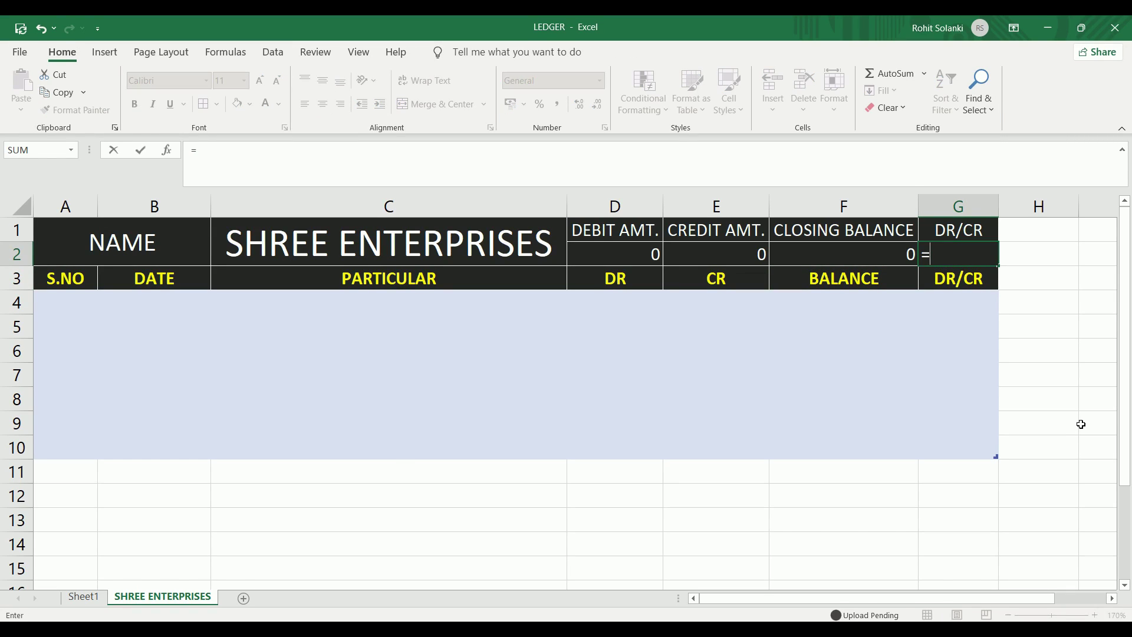
type("IF(")
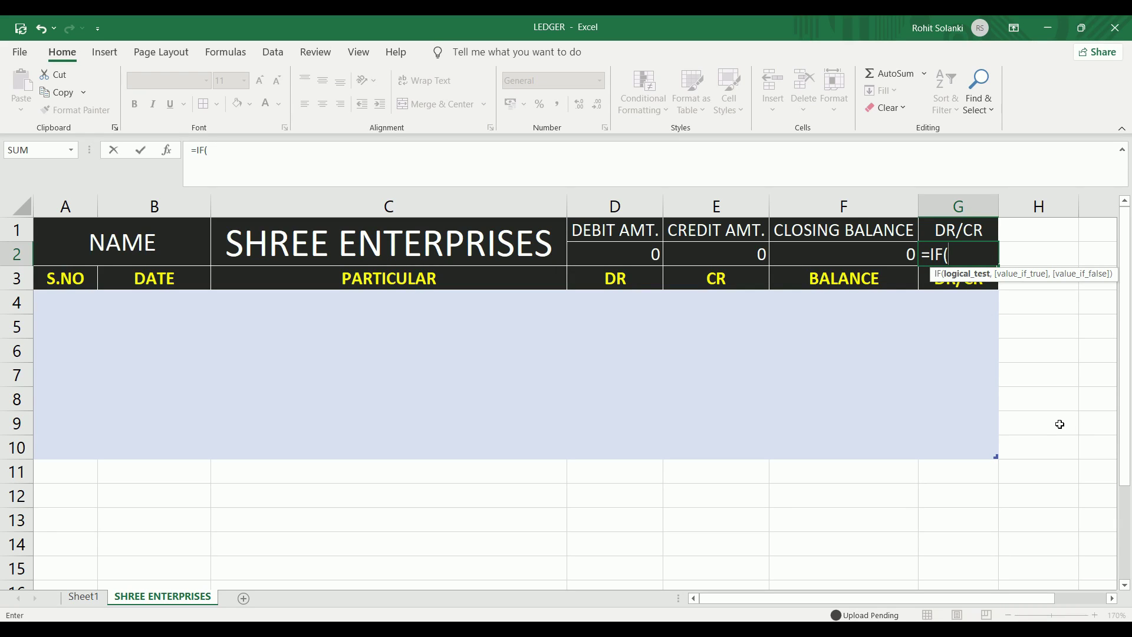
left_click(875, 259)
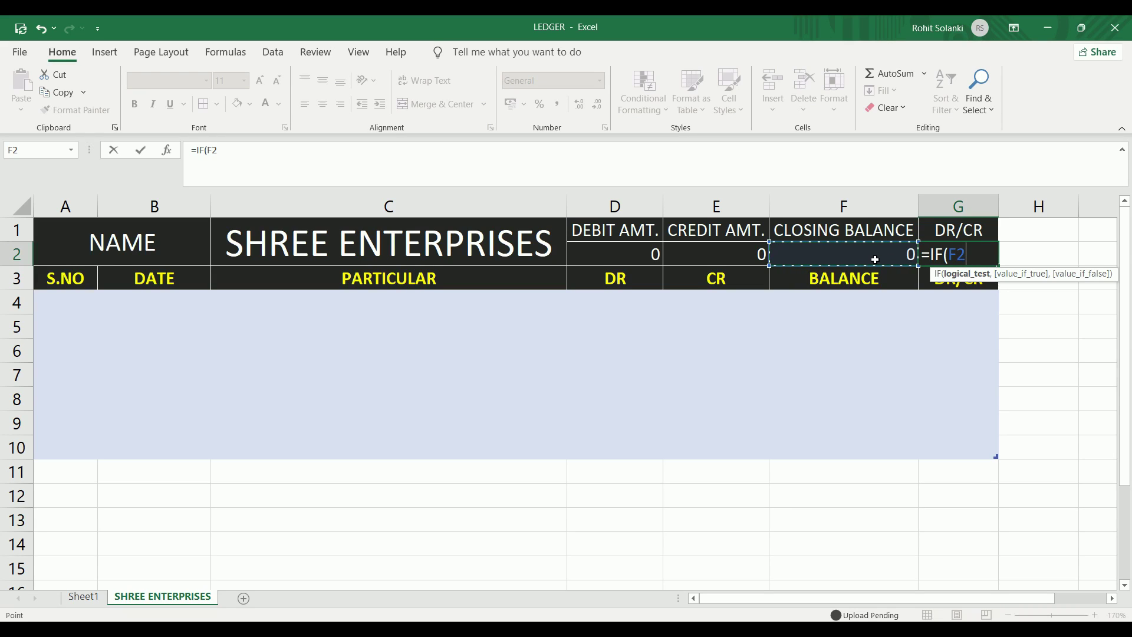
type(">0")
type(",")
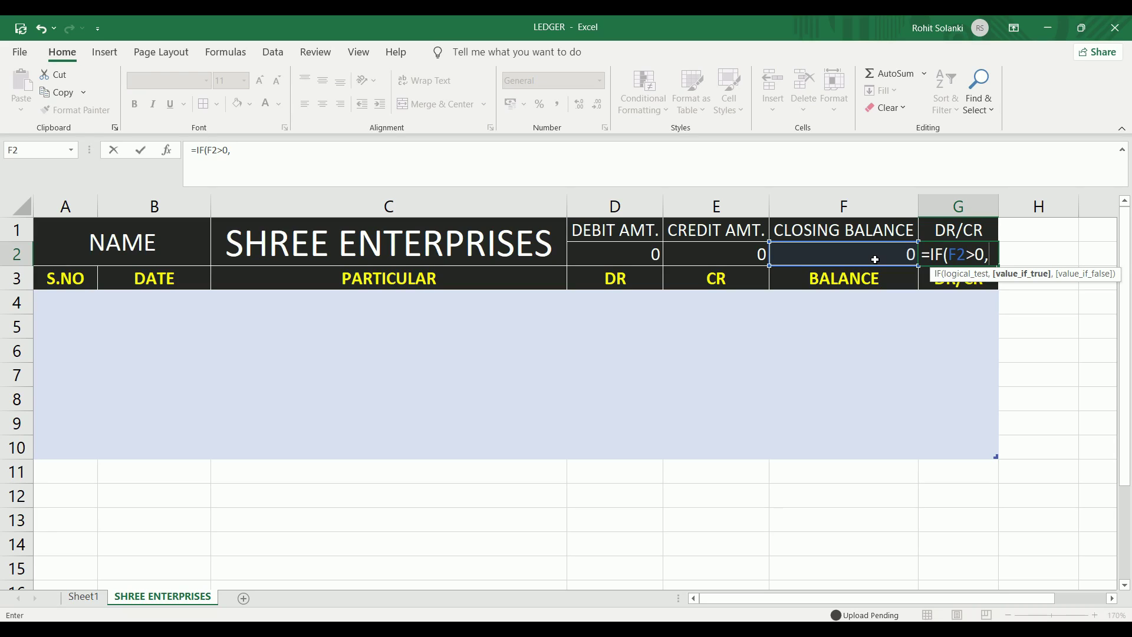
type("\"C")
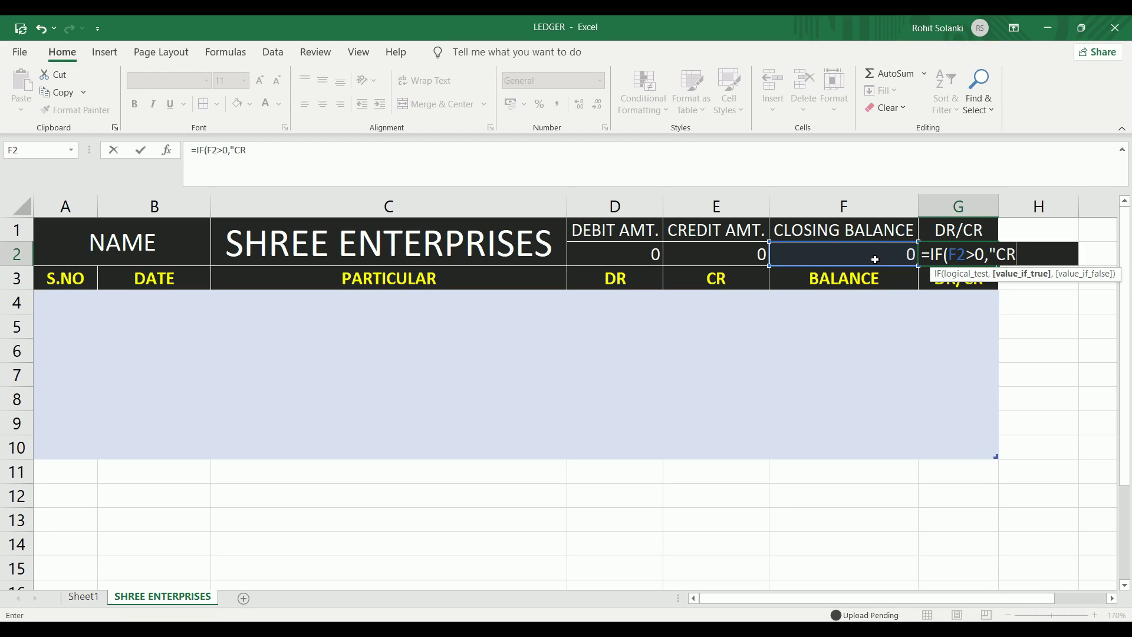
type("R")
type("\",")
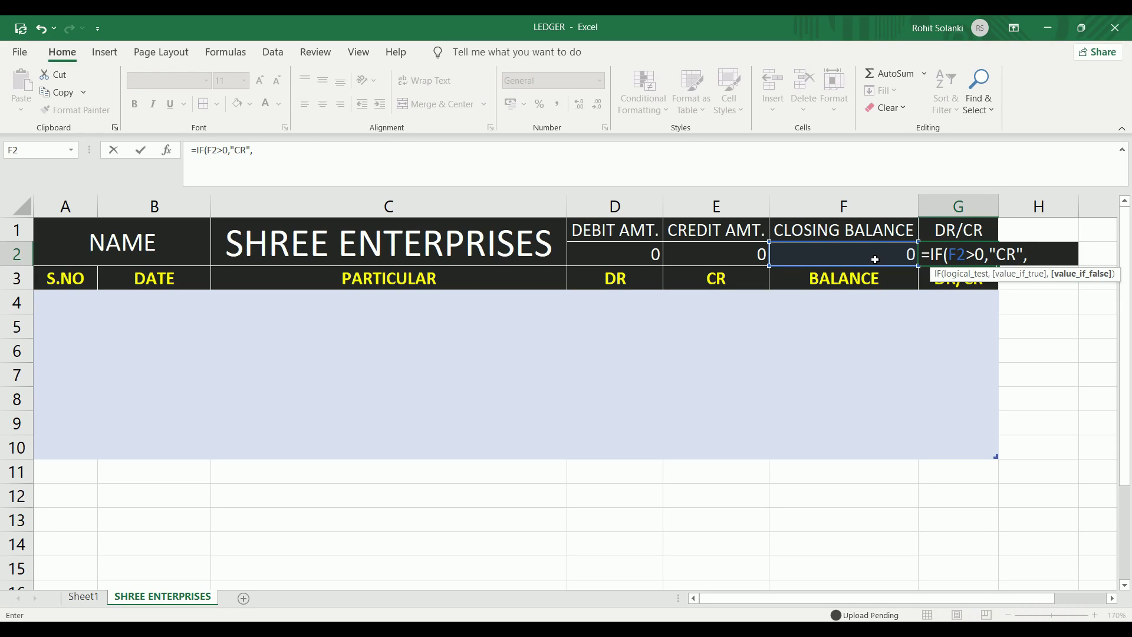
type("\"DR")
type("\")")
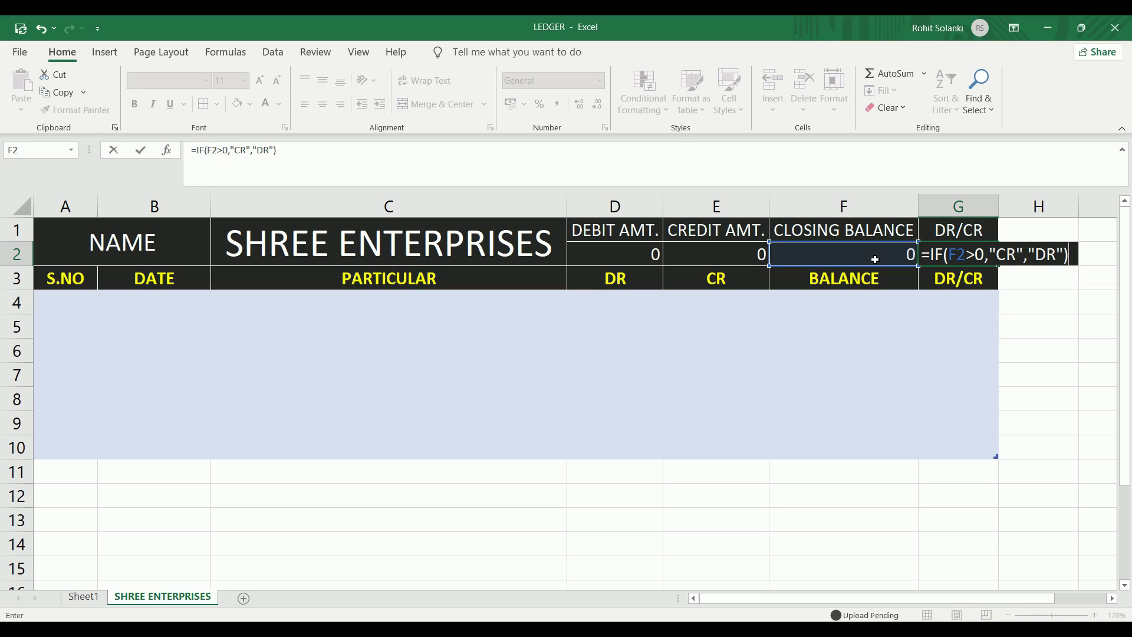
key("Return")
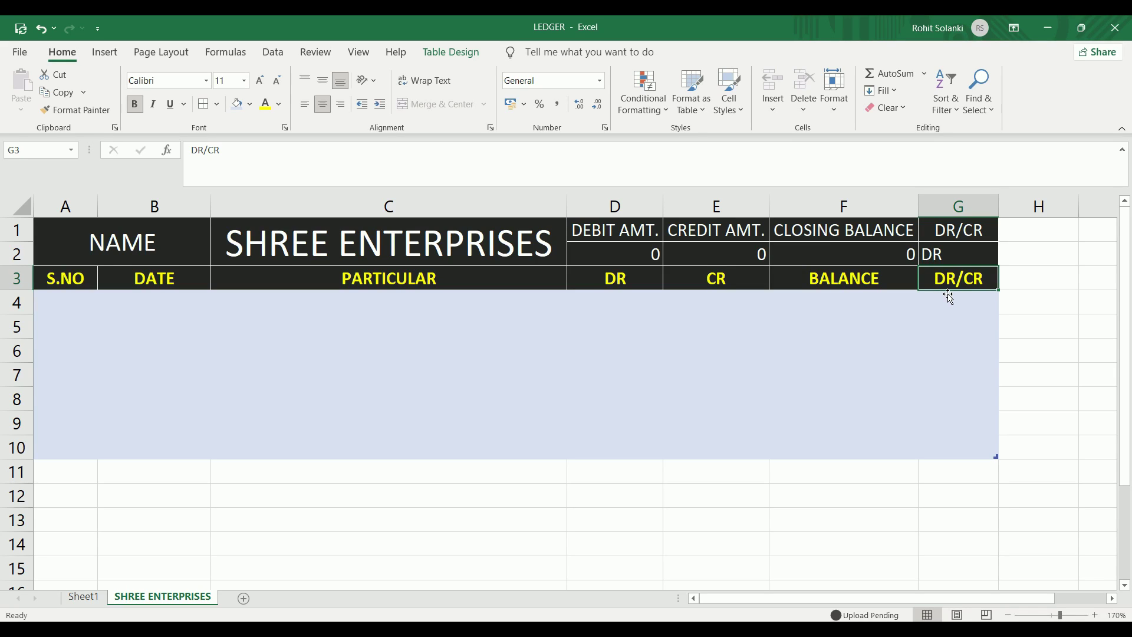
Copy the status formula into G4 down the column and restore the table formatting from F5.
left_click(958, 263)
key("ctrl+c")
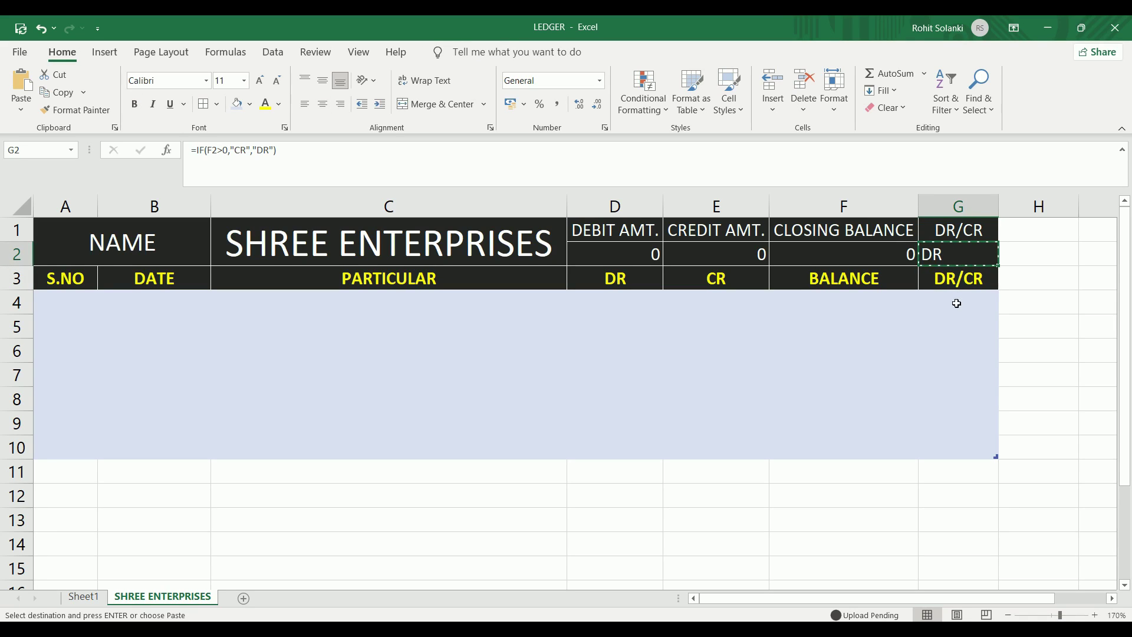
left_click(957, 305)
key("ctrl+v")
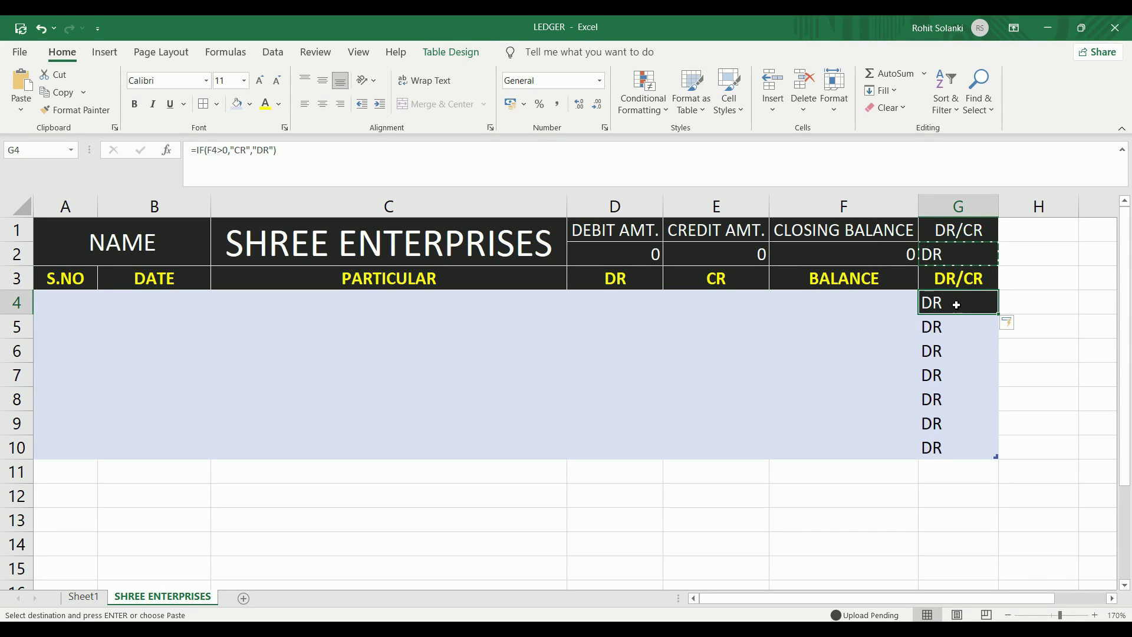
left_click(895, 322)
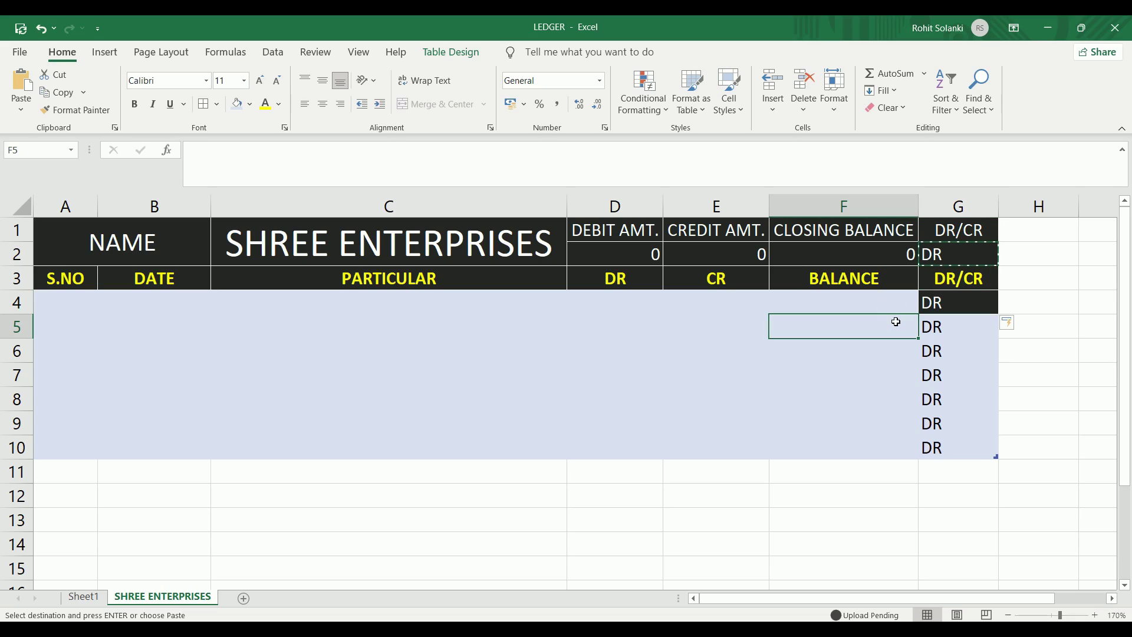
left_click(76, 110)
left_click(957, 305)
left_click(832, 341)
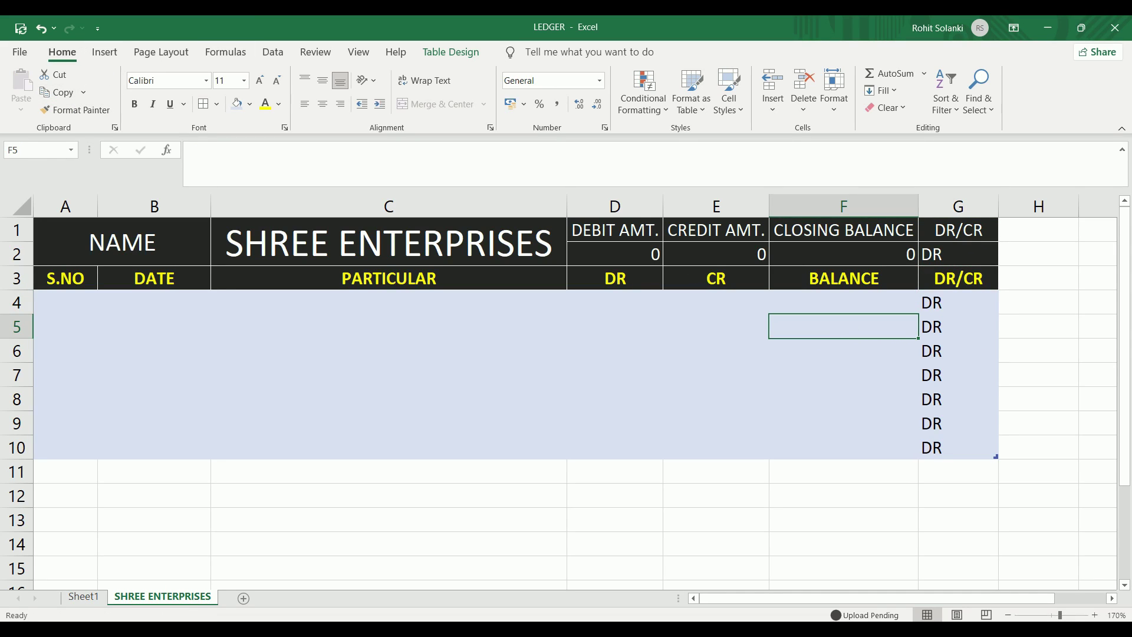
left_click(953, 302)
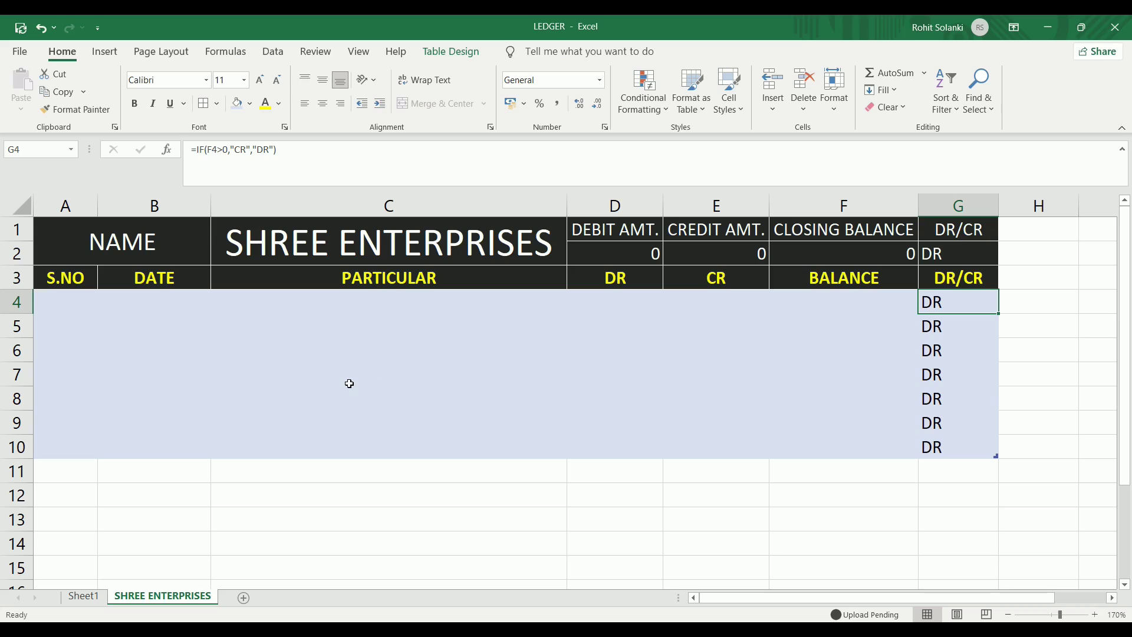
Enter serial numbers 1 through 7 down column A starting at A4.
left_click(78, 306)
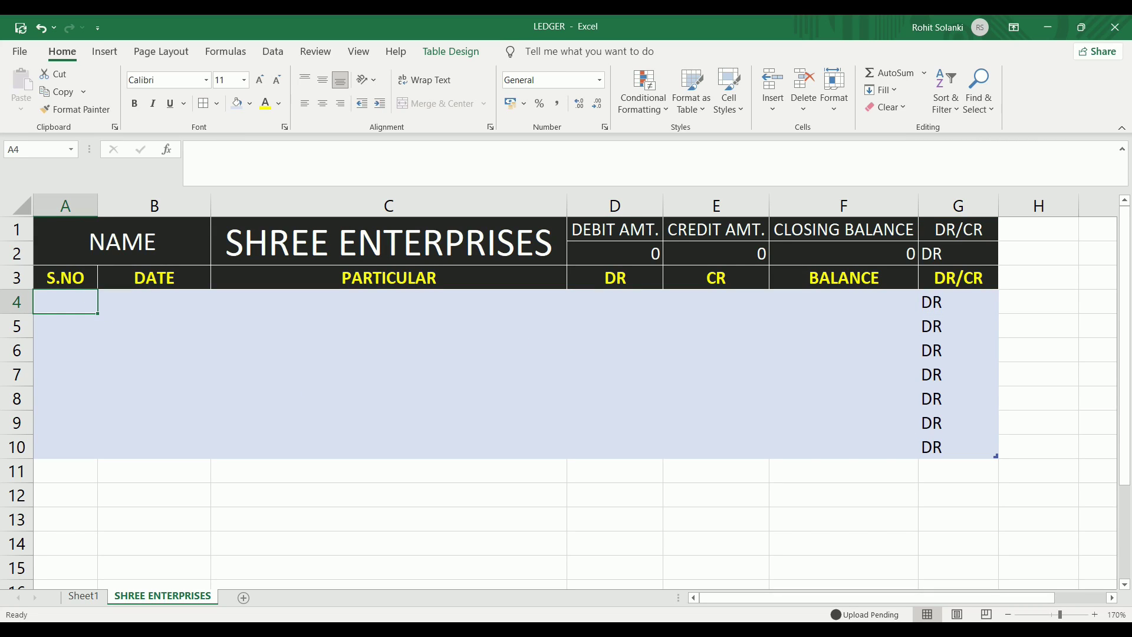
type("1 2 3 4 5 6")
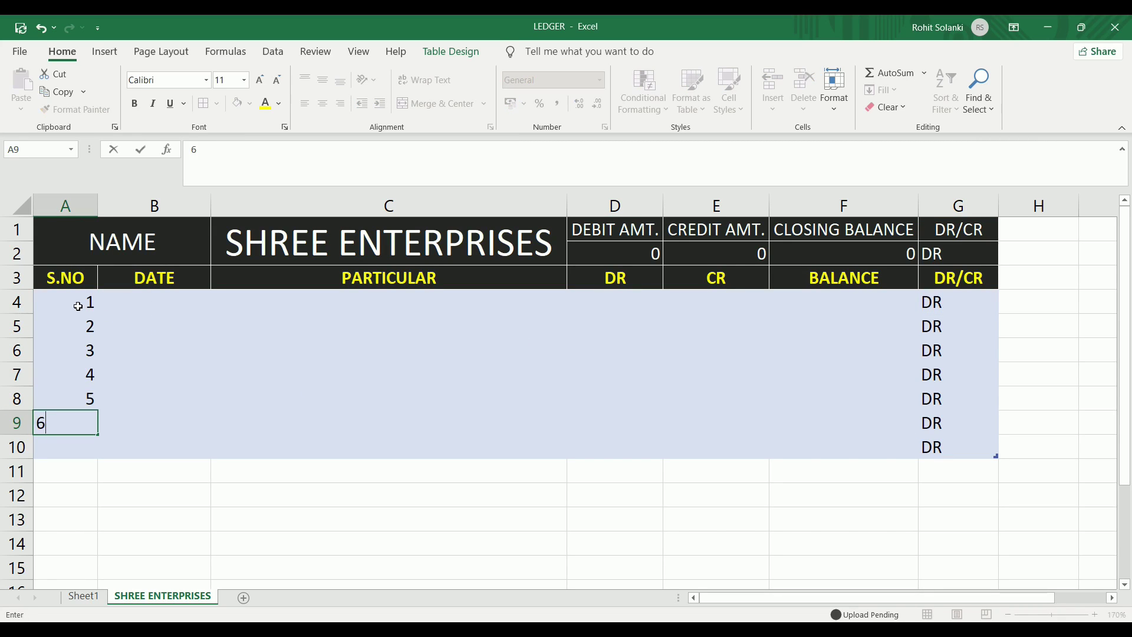
key("Return")
type("7")
key("Return")
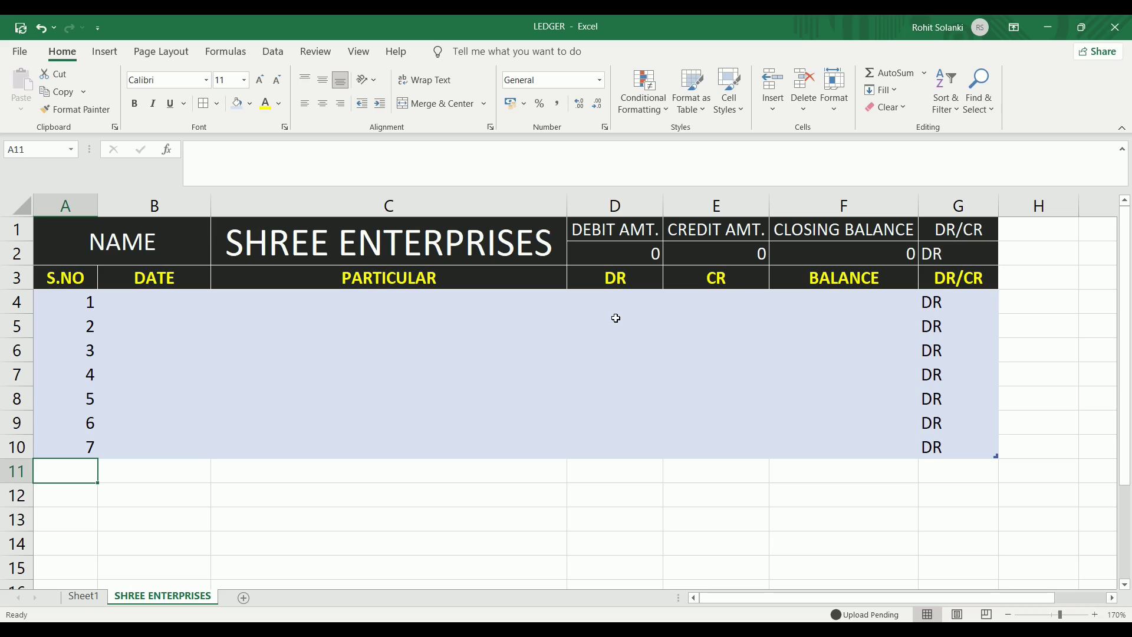
Type OPENING BALANCE in C4 and move across to the BALANCE cell F4.
left_click(521, 311)
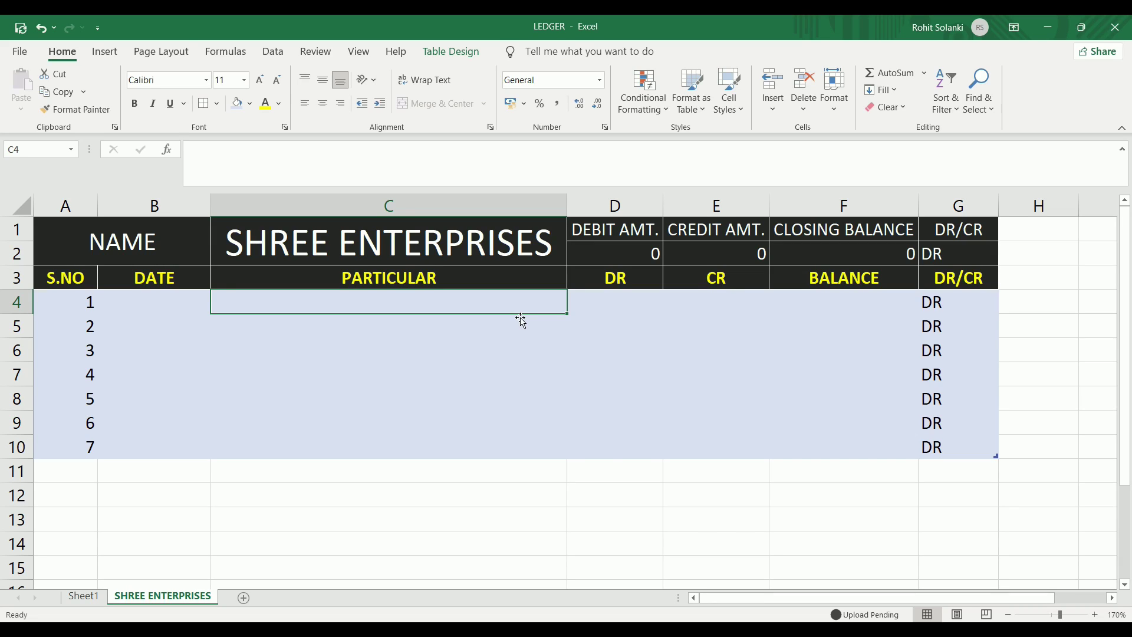
type("OPENI")
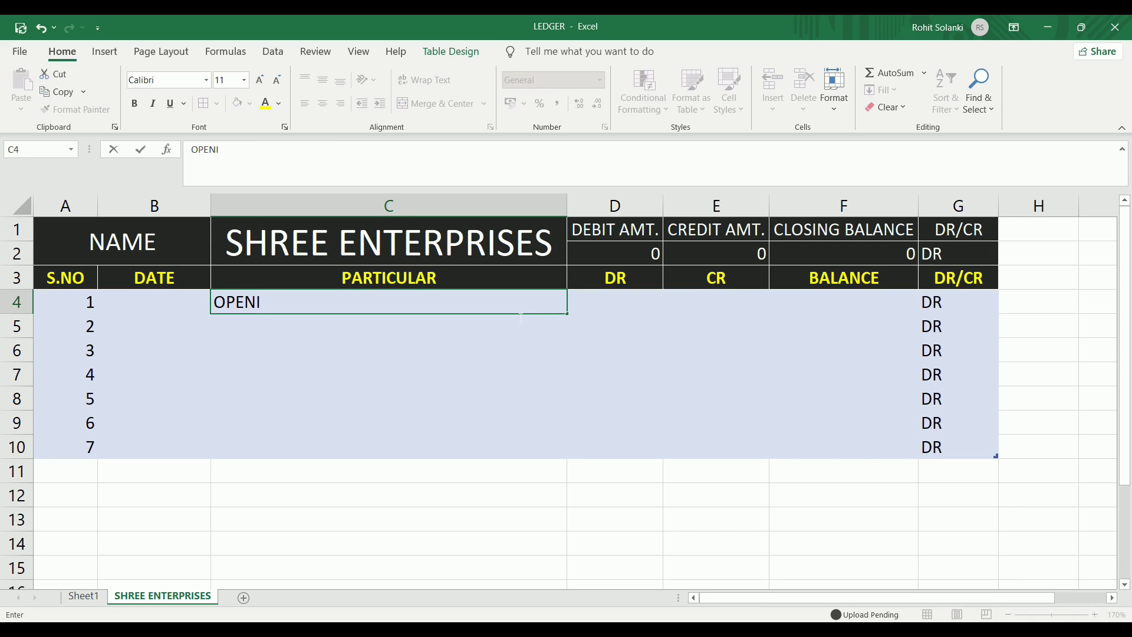
type("NG")
type(" BALANCE")
key("Tab")
key("Tab")
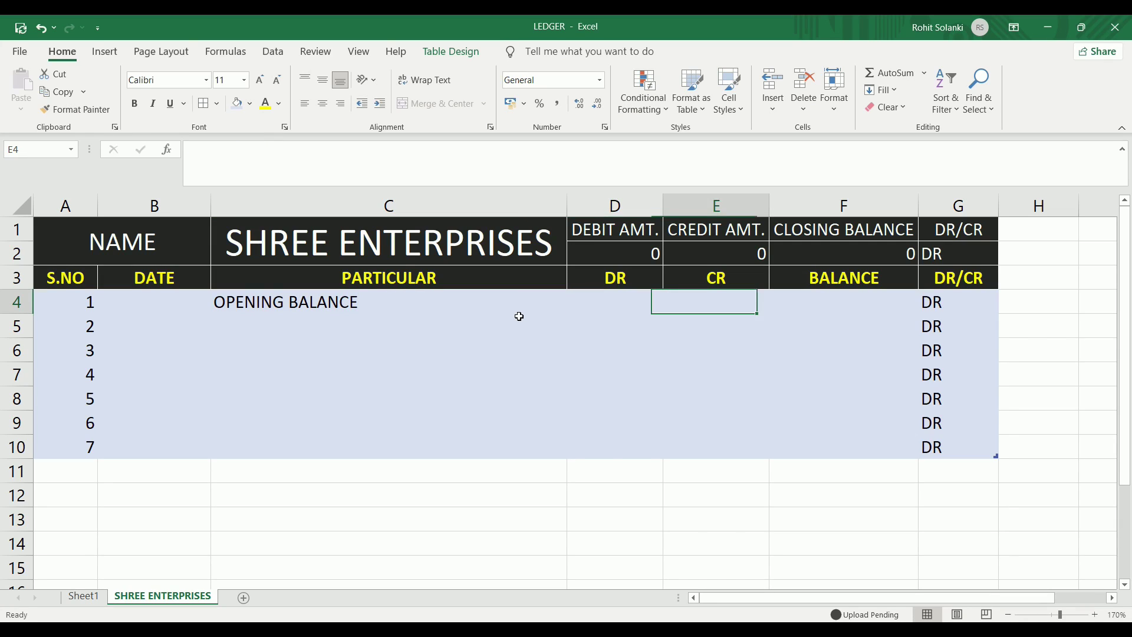
key("shift+Tab")
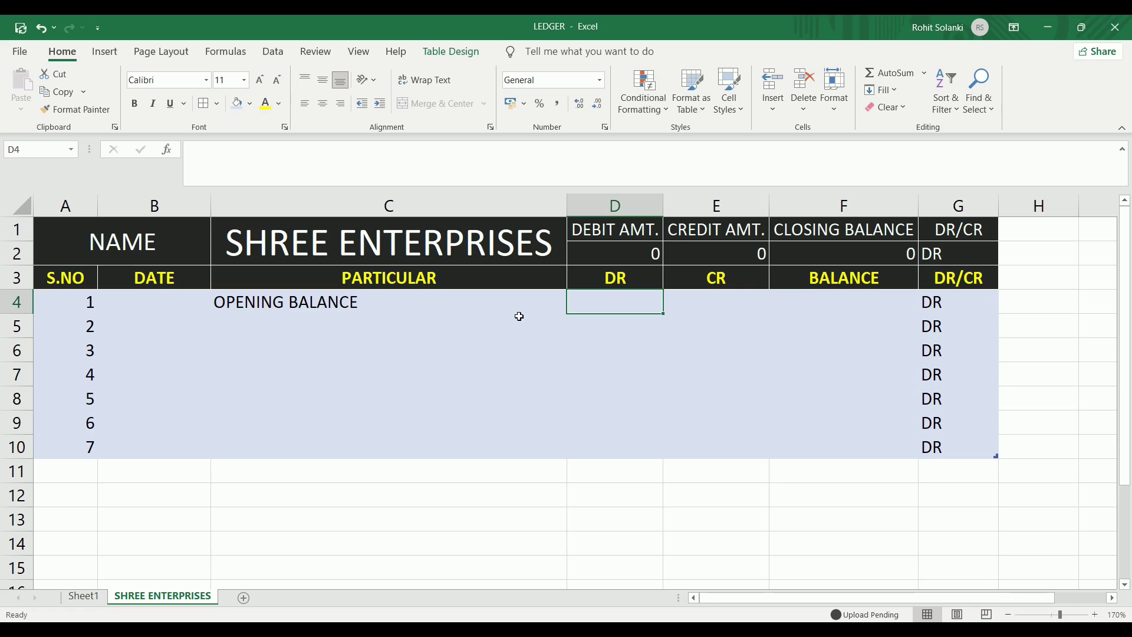
key("Tab")
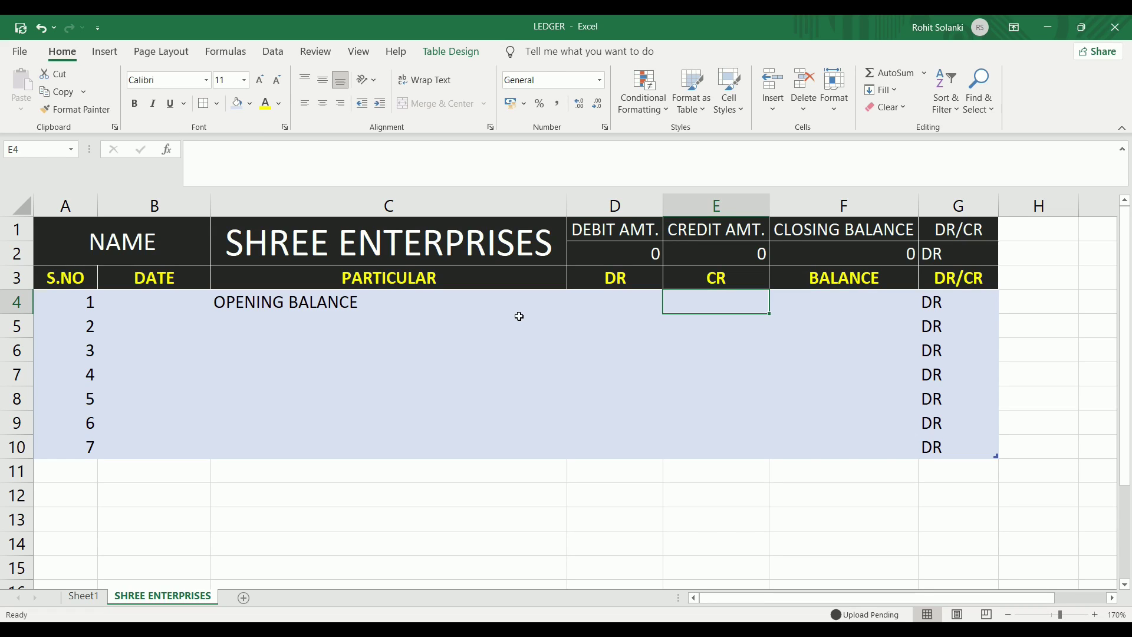
key("Tab")
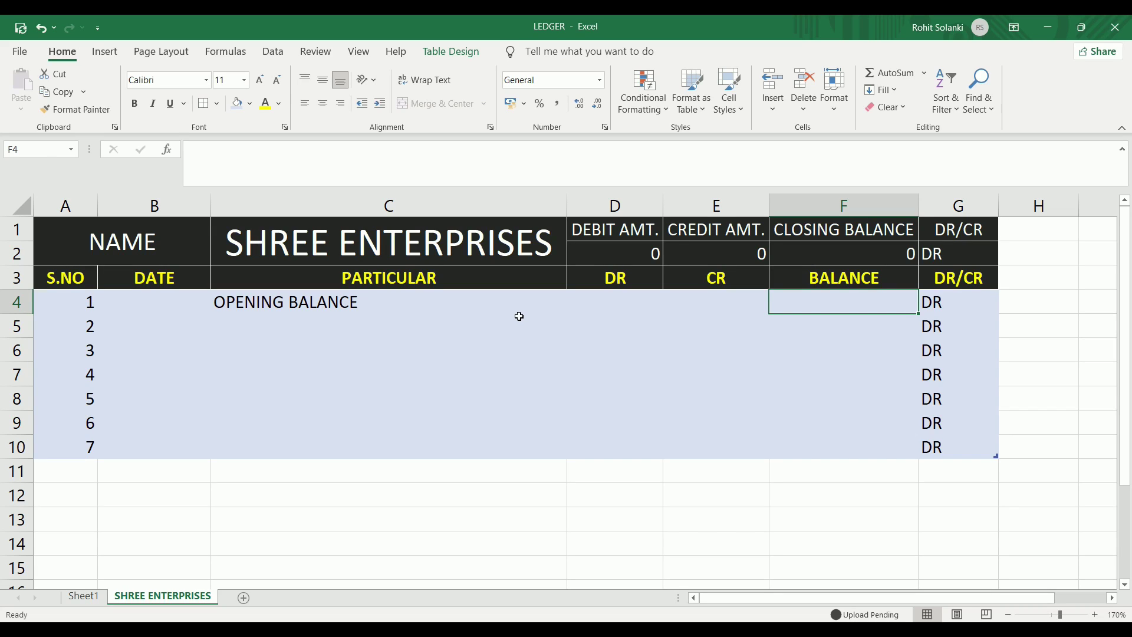
type("=")
key("Left")
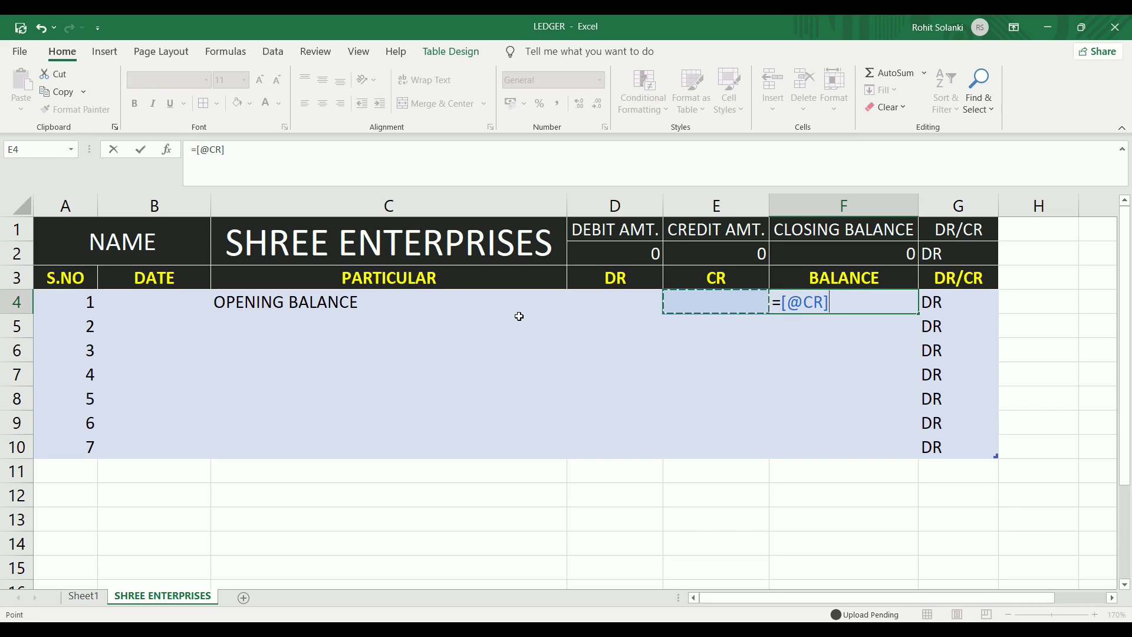
key("Left")
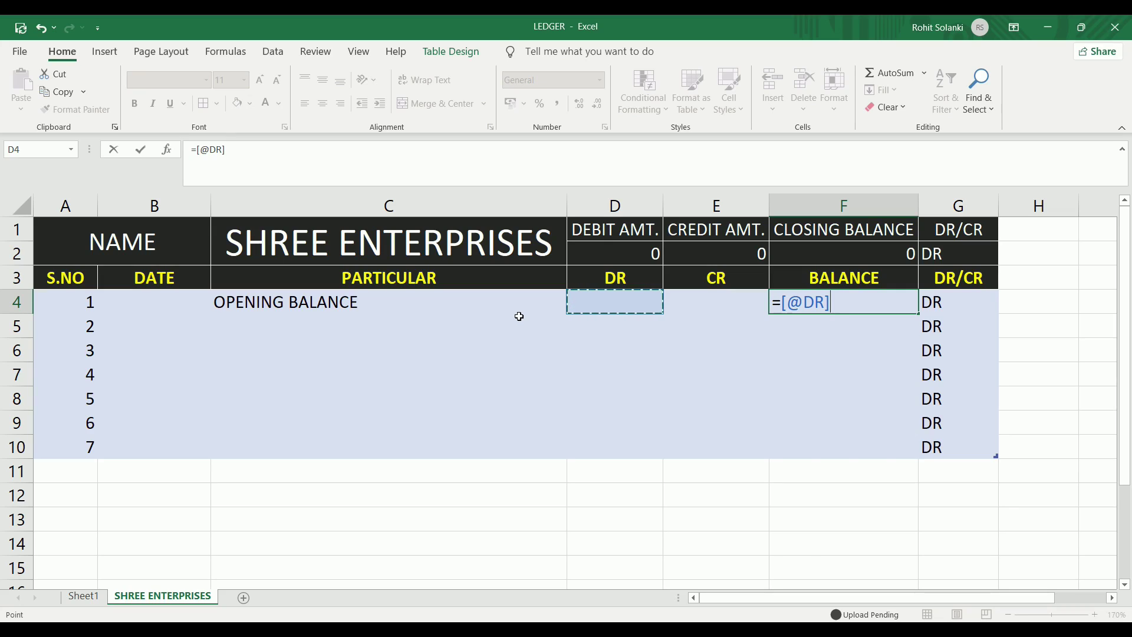
type("-")
key("Left")
key("Left")
key("Right")
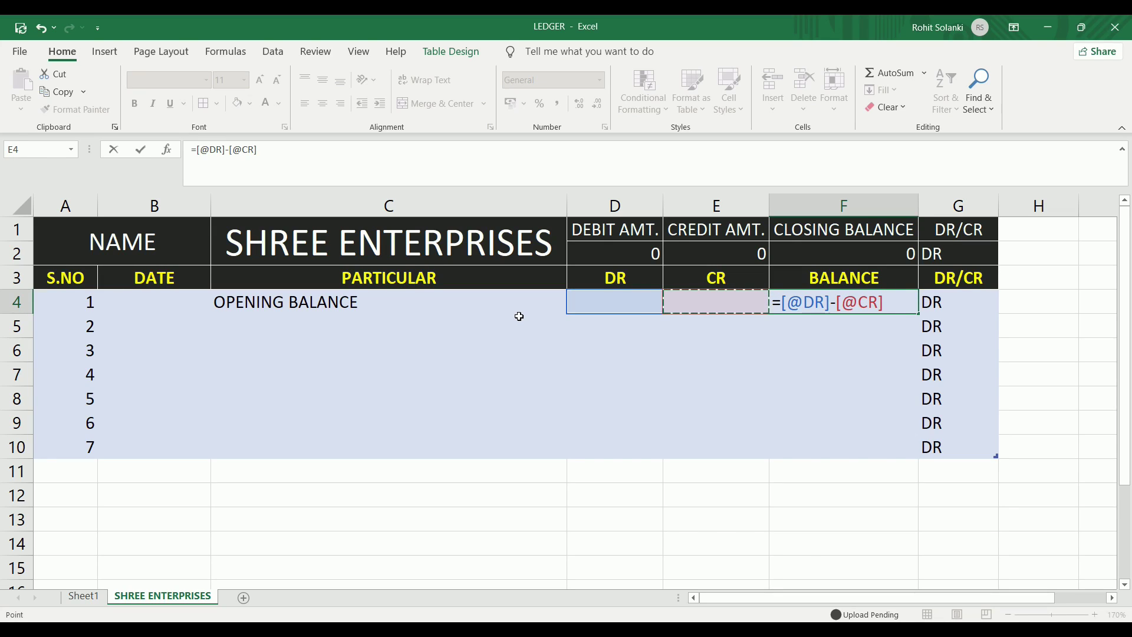
key("Return")
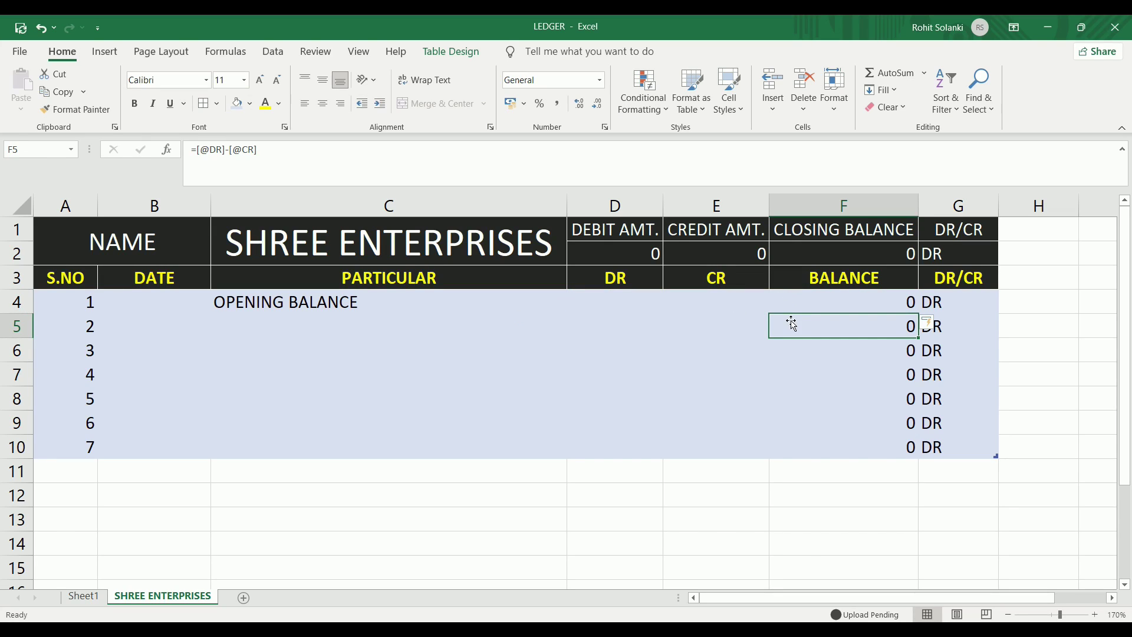
left_click_drag(790, 323, 808, 441)
key("Delete")
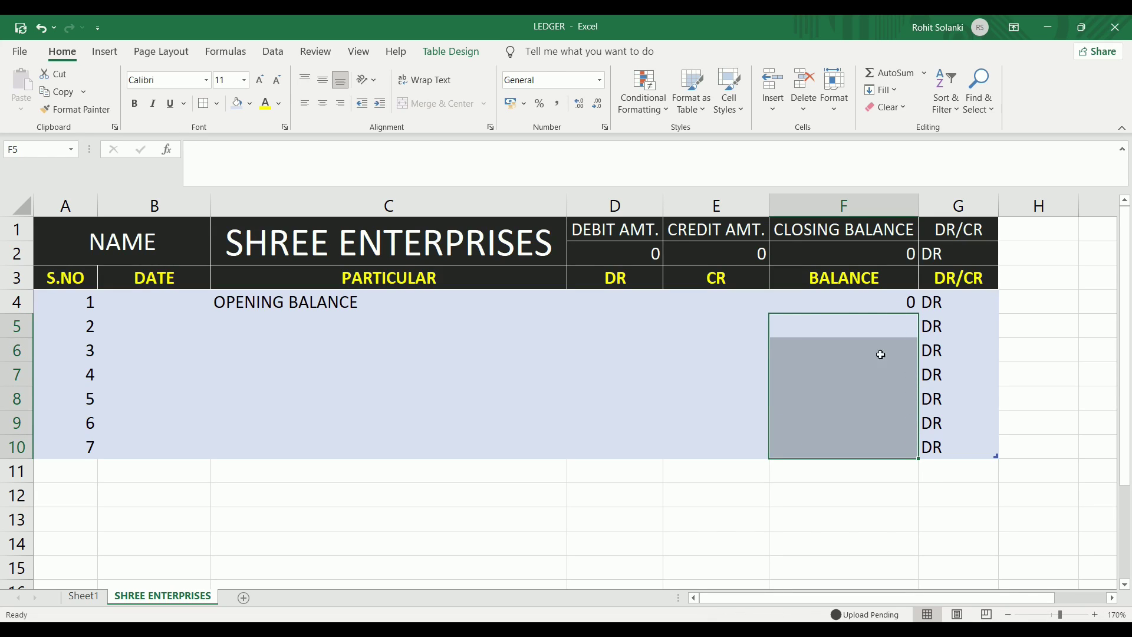
left_click(888, 329)
type("=")
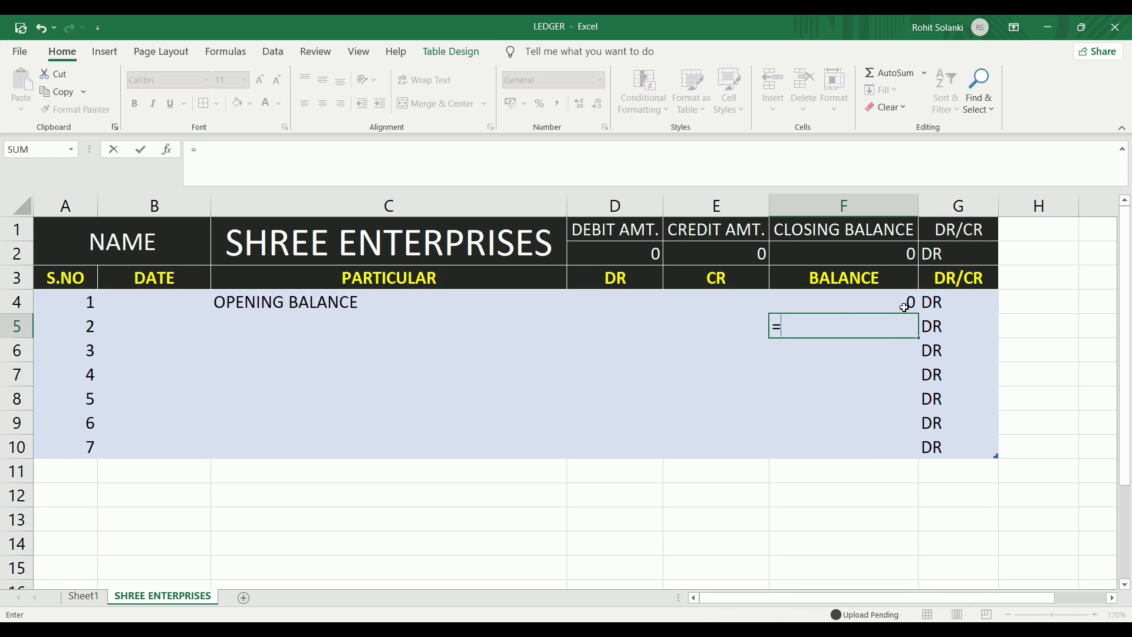
left_click(904, 307)
type("+")
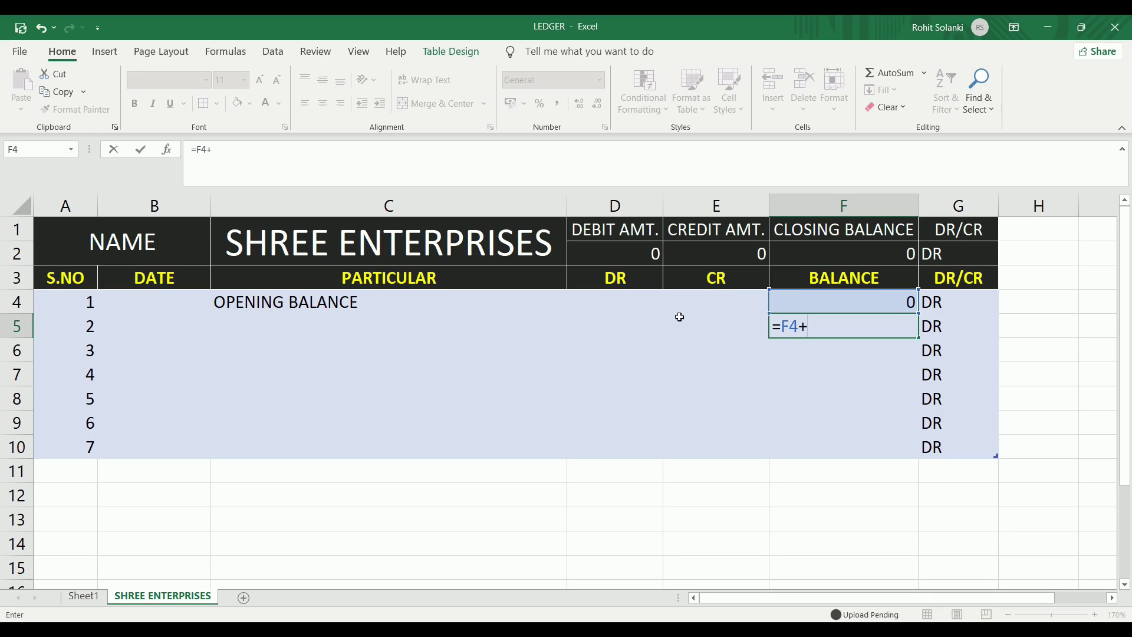
left_click(646, 324)
type("-")
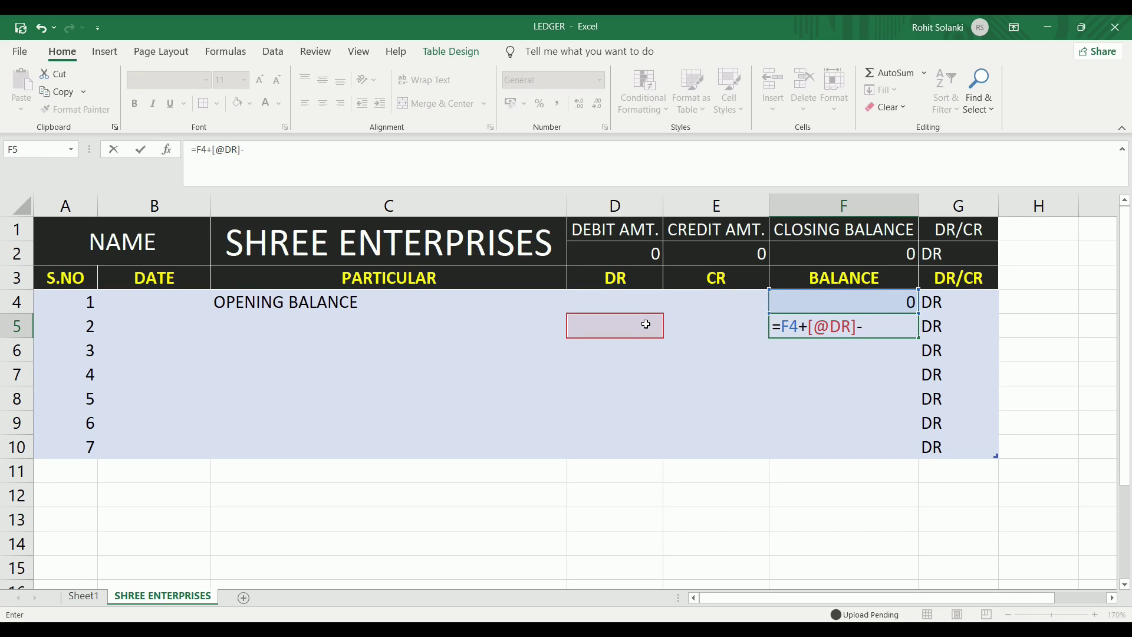
left_click(701, 338)
key("Return")
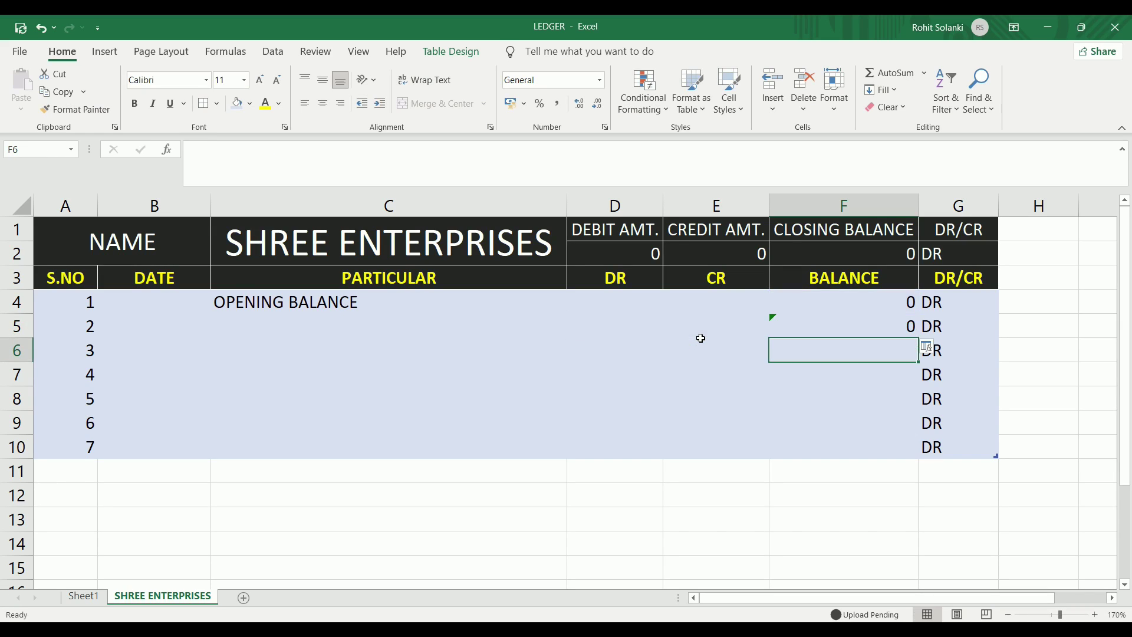
Fill the F5 running balance formula down to F10.
left_click(803, 325)
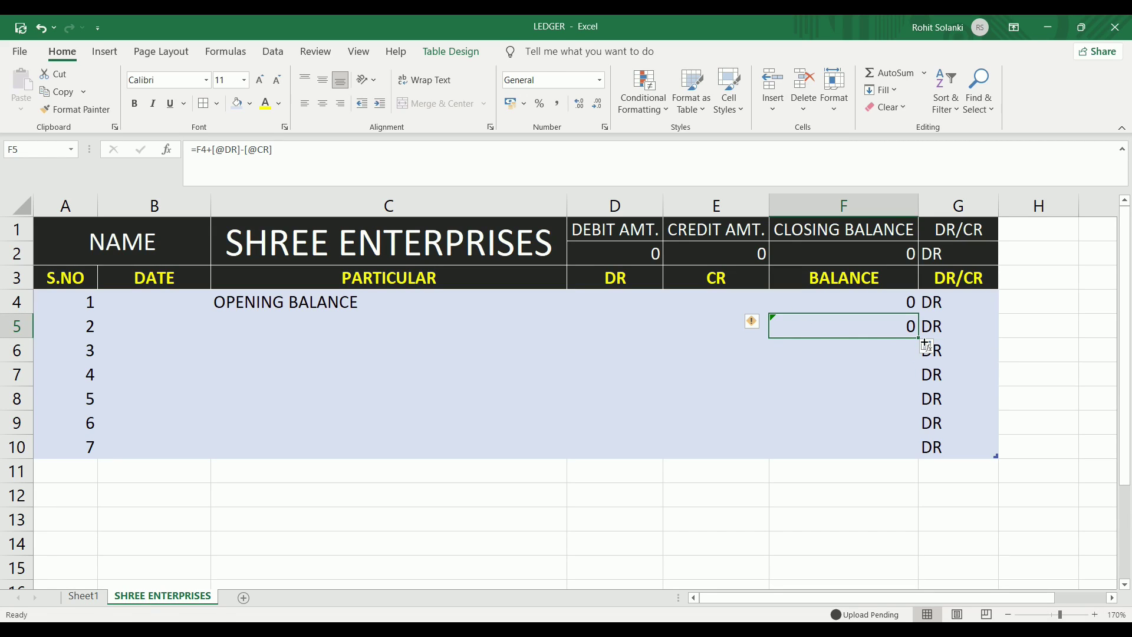
left_click_drag(918, 338, 913, 452)
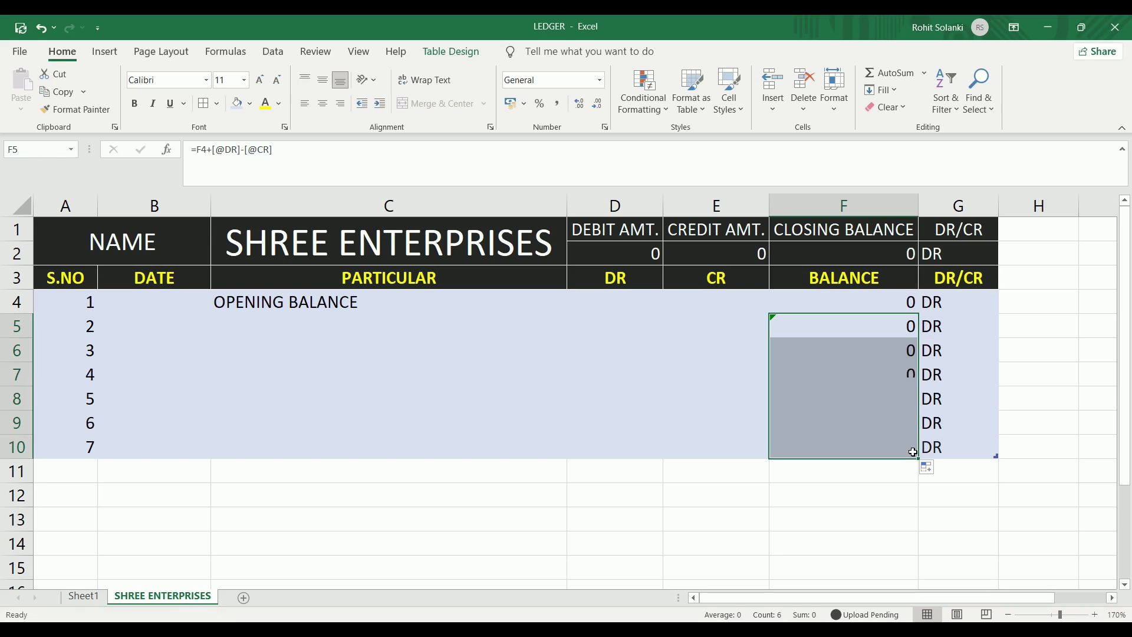
left_click(844, 418)
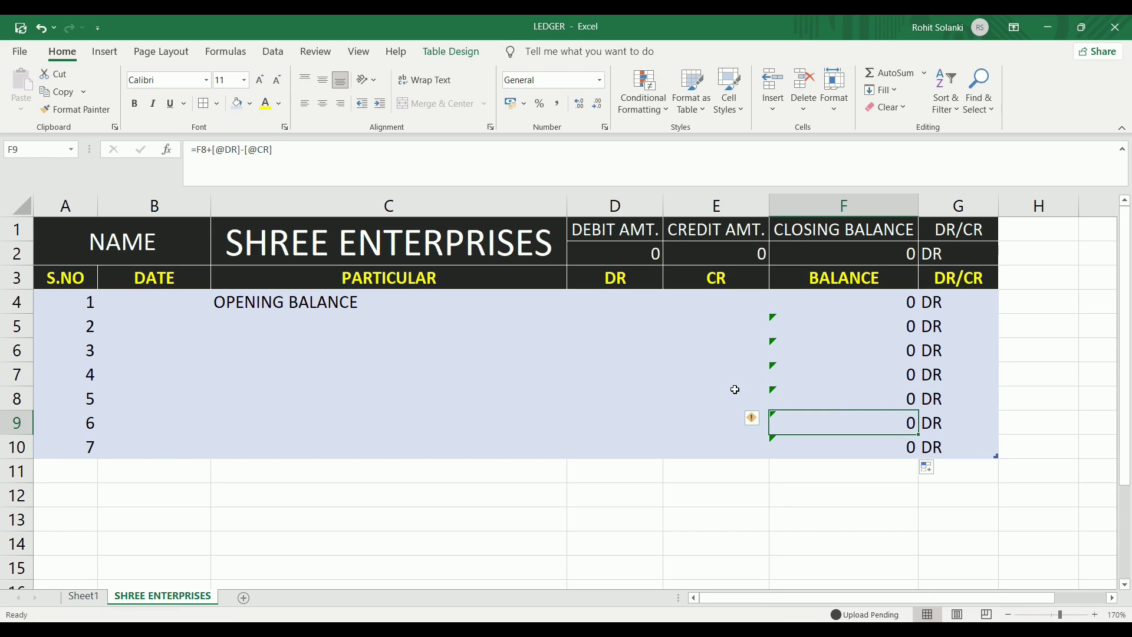
left_click(619, 309)
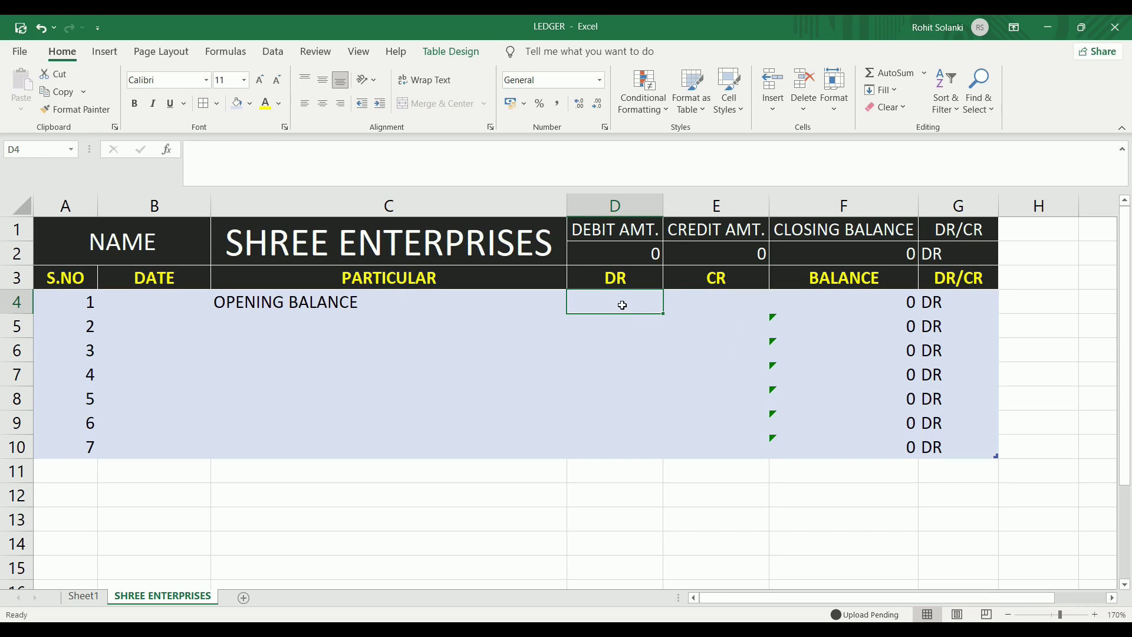
type("1000")
key("Return")
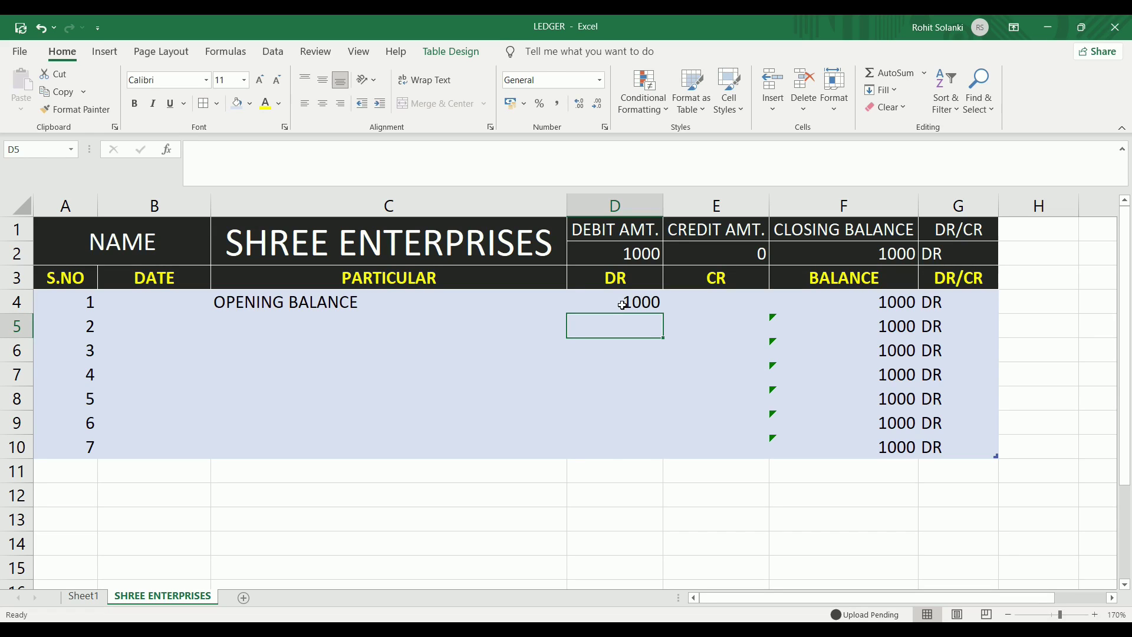
left_click(622, 305)
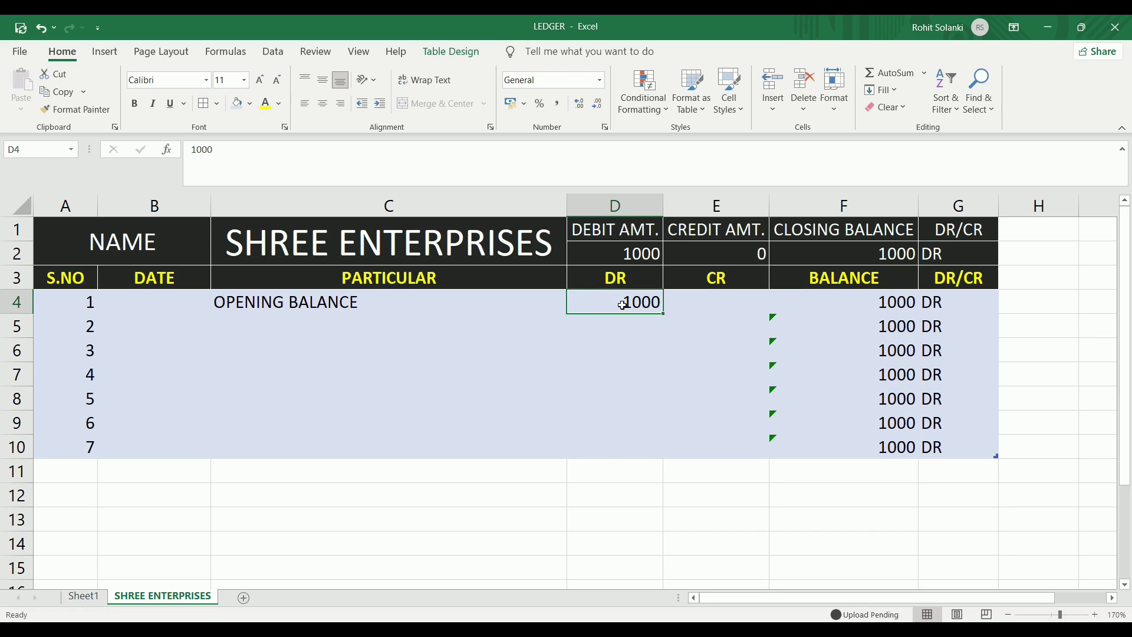
type("0")
key("Tab")
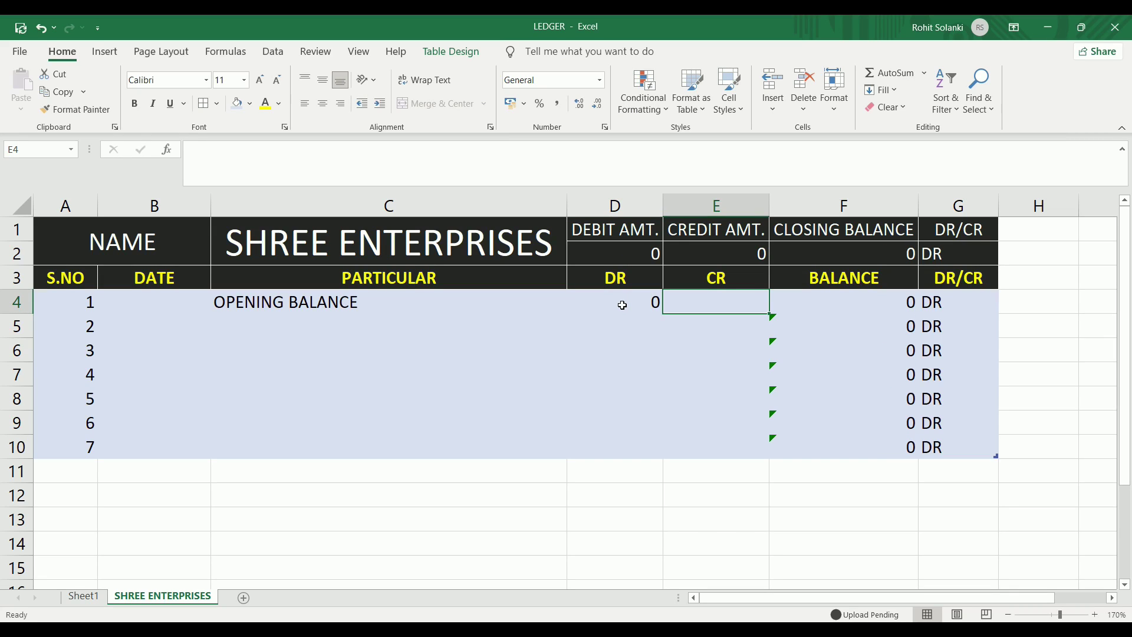
type("1000")
key("Return")
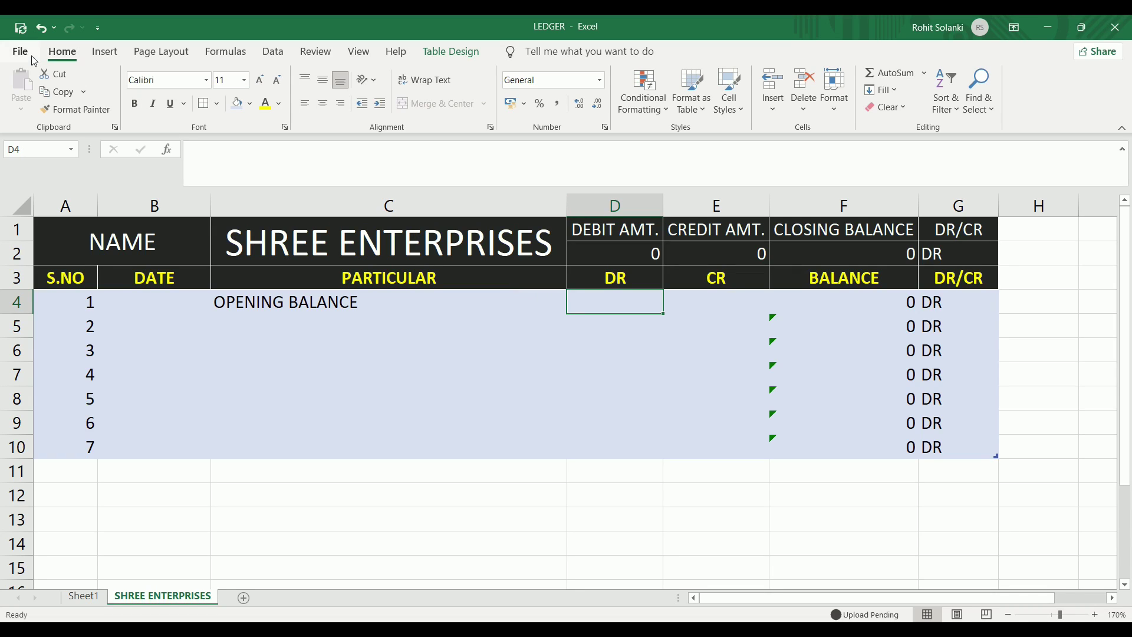
Draw a rounded rectangle shape over cells H1:H3.
left_click(100, 54)
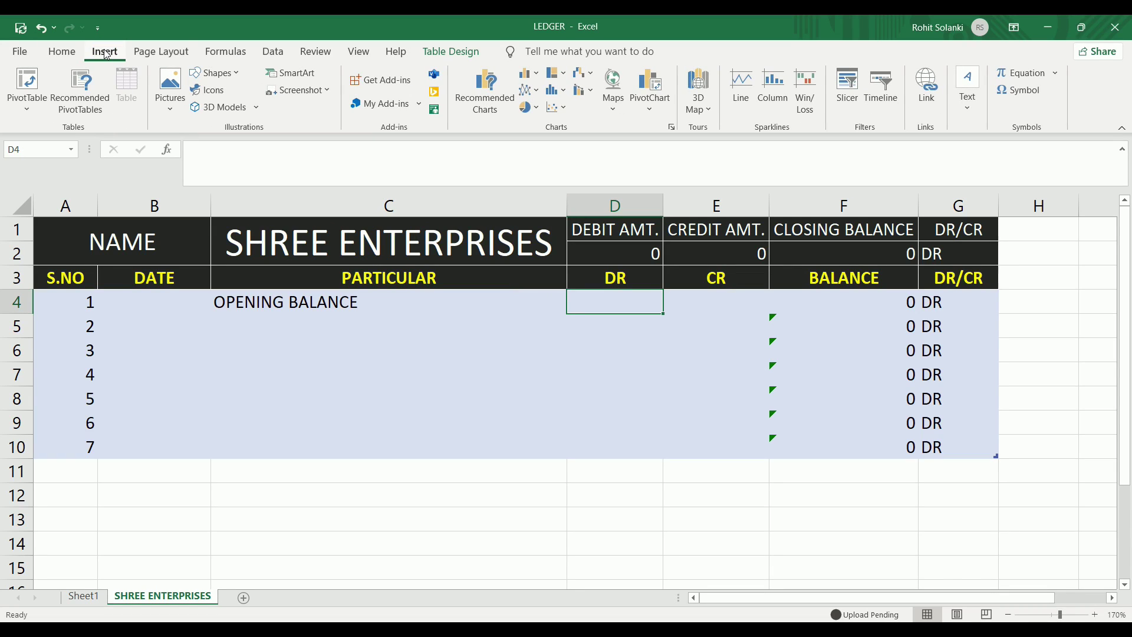
left_click(239, 72)
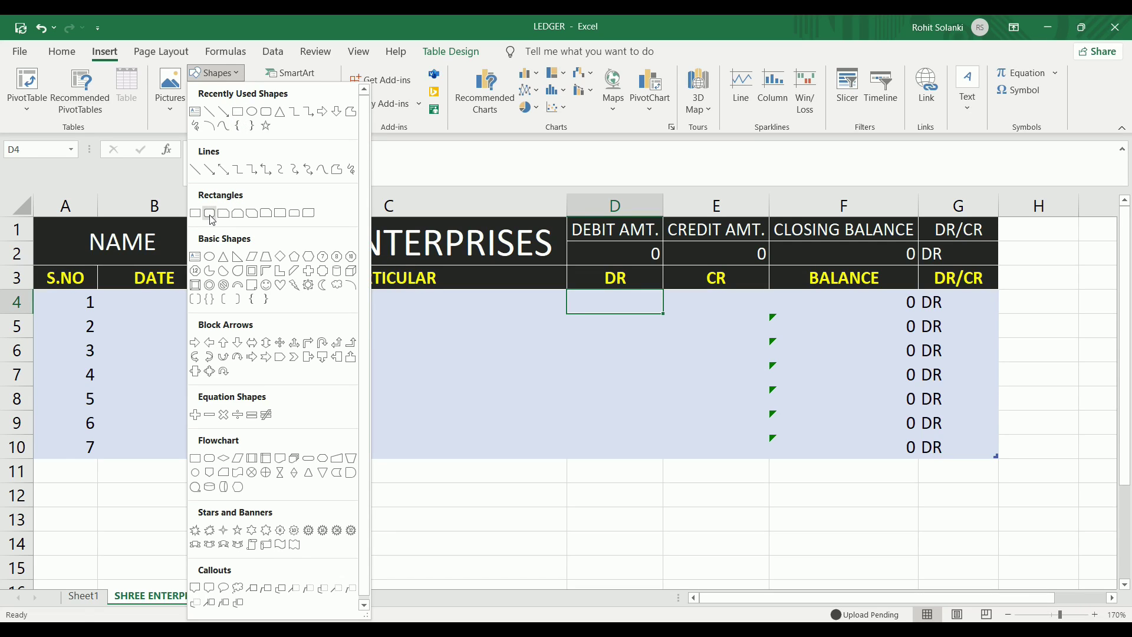
left_click(209, 213)
left_click_drag(1001, 220, 1081, 284)
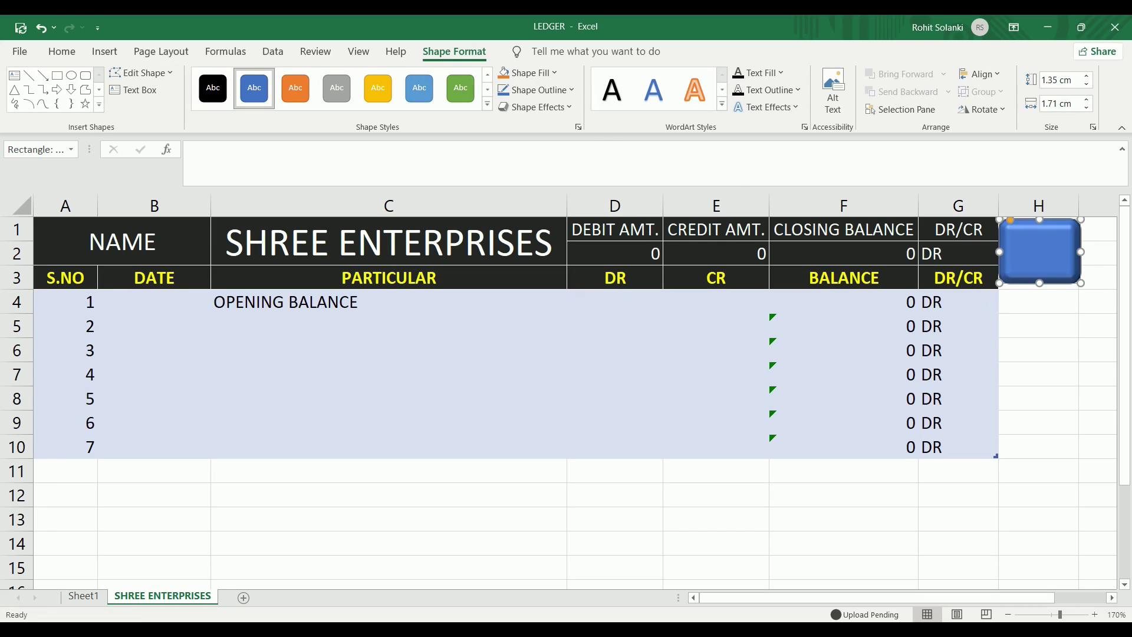
Give the rounded rectangle a black shape style and a bevel effect.
left_click(487, 104)
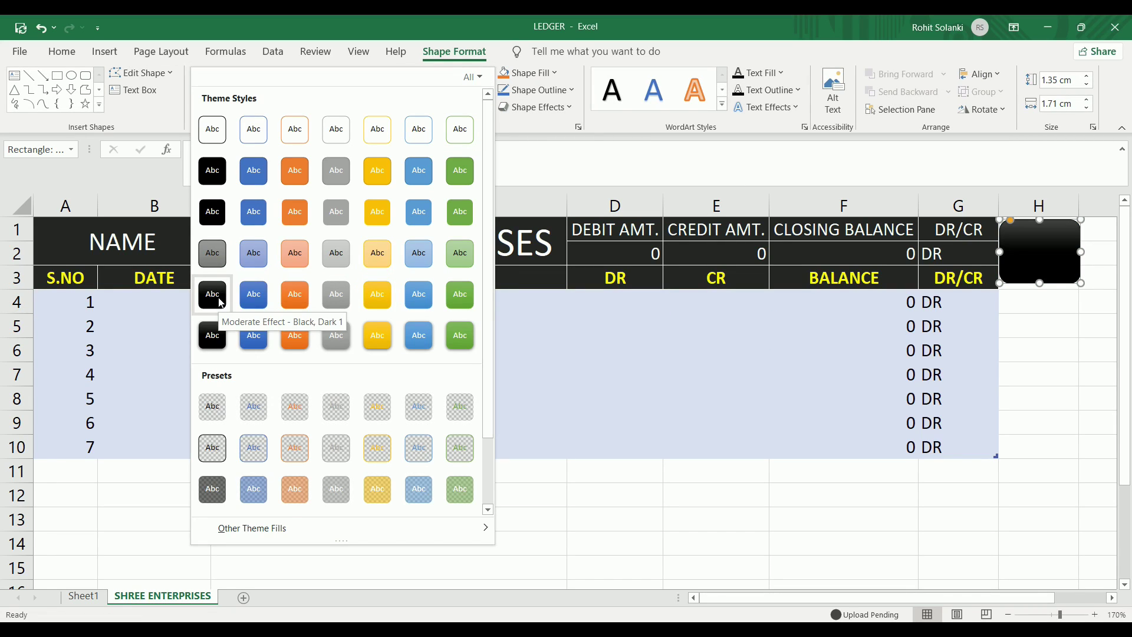
left_click(213, 294)
left_click(535, 107)
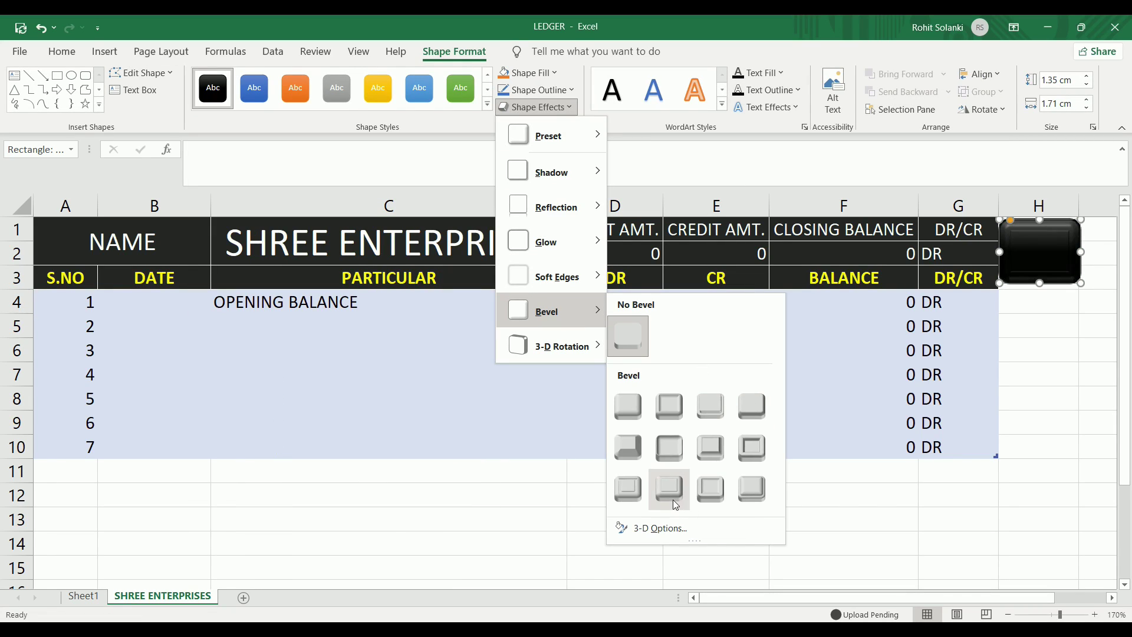
left_click(630, 492)
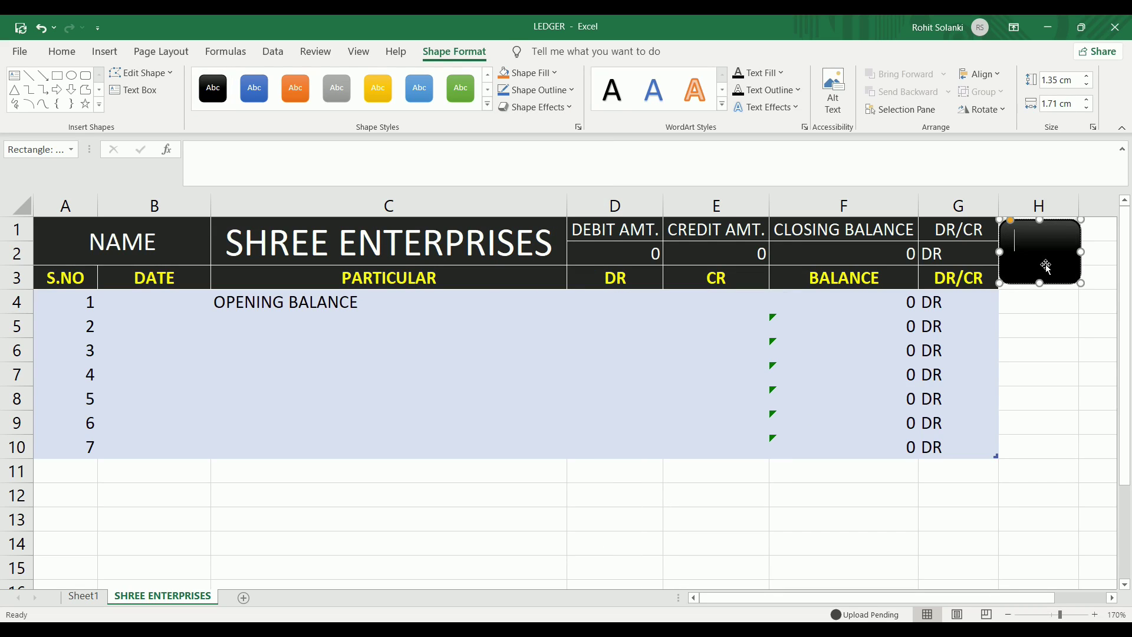
Label the button HOME with the text centred vertically and horizontally.
type("HOME")
left_click(62, 51)
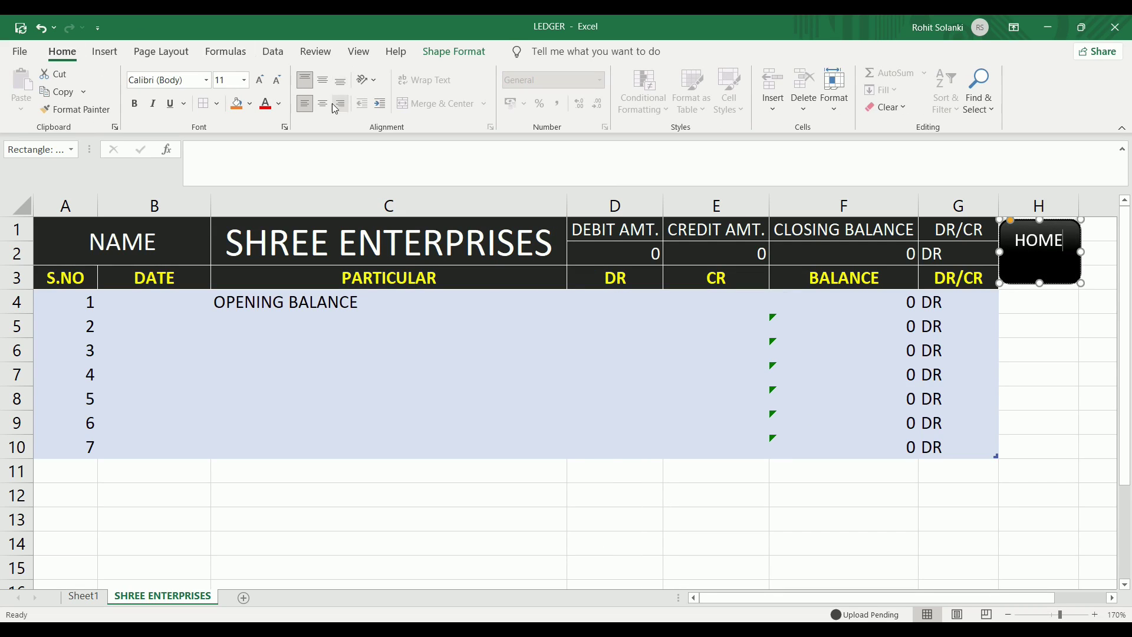
left_click(323, 80)
left_click(323, 103)
left_click(742, 351)
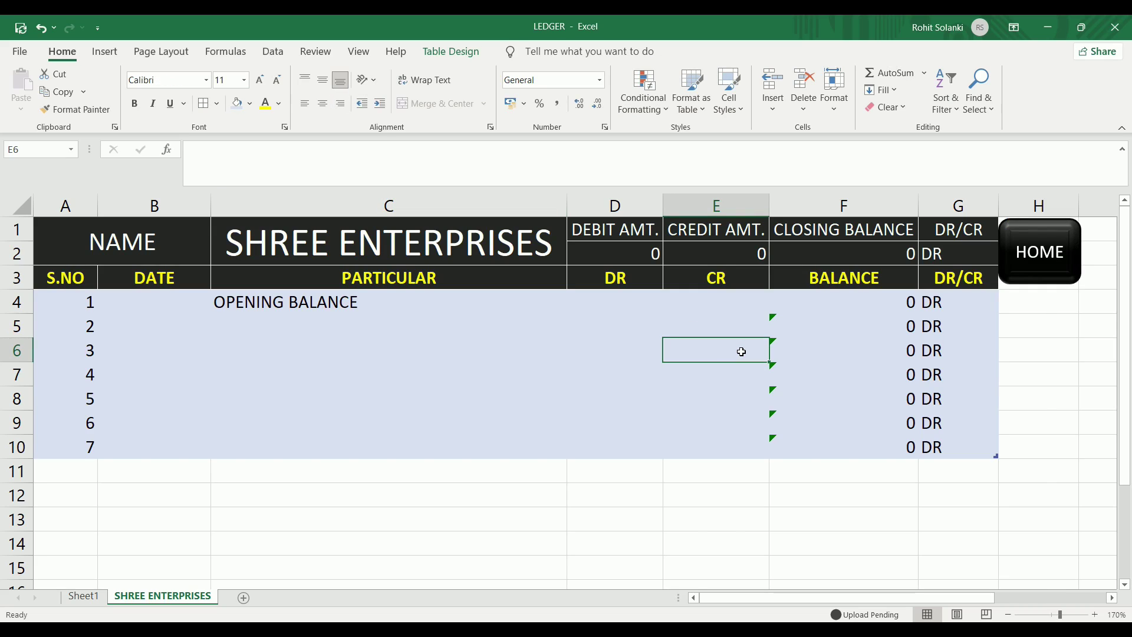
Rename the first sheet to SUMMARY.
left_click(94, 597)
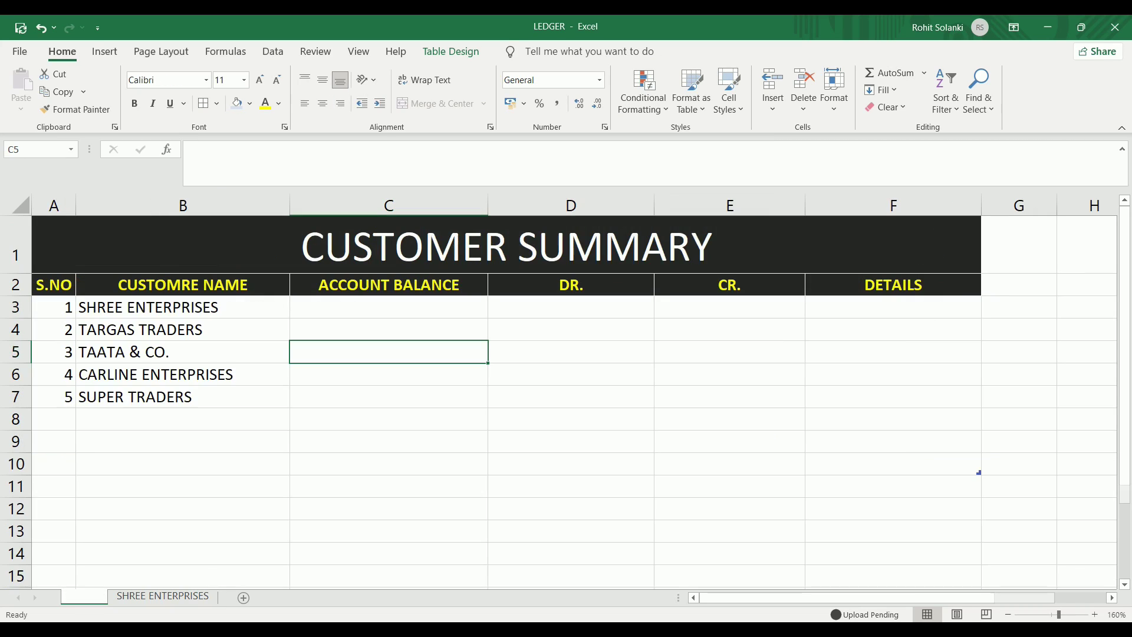
type("SUMMARY")
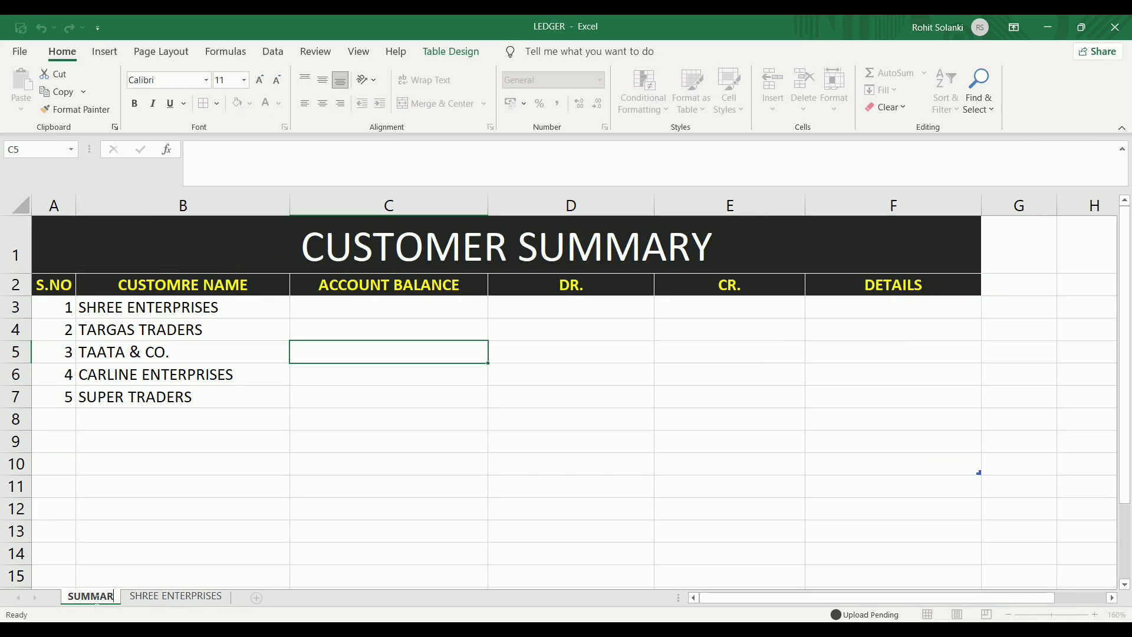
key("Return")
Hyperlink the HOME shape on SHREE ENTERPRISES to the SUMMARY sheet and test it.
left_click(144, 597)
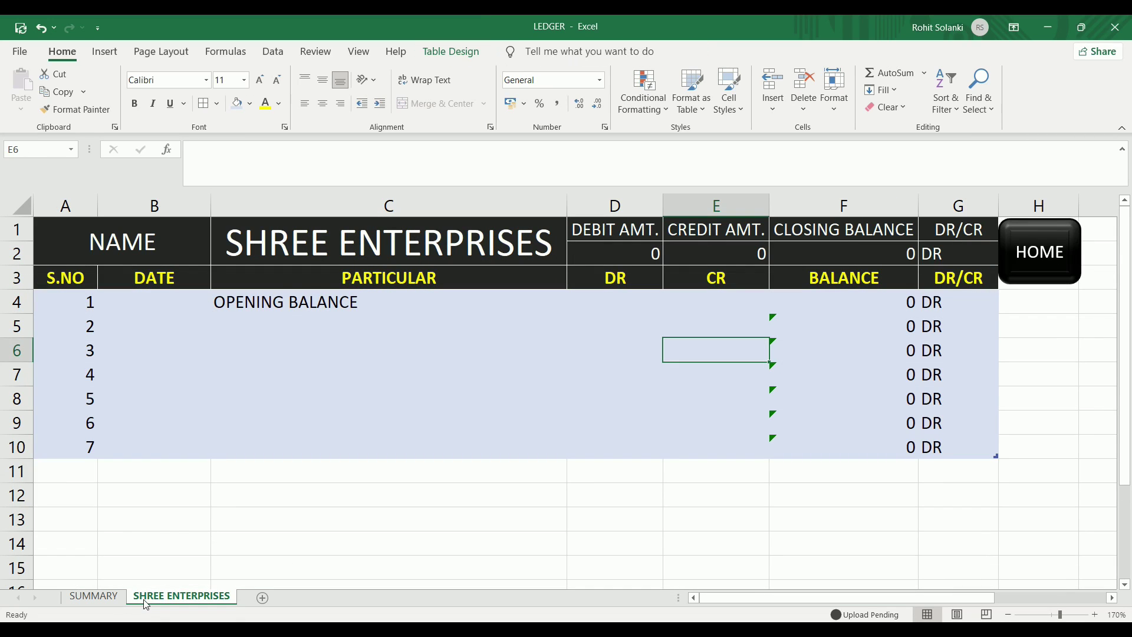
left_click(1039, 238)
right_click(1039, 239)
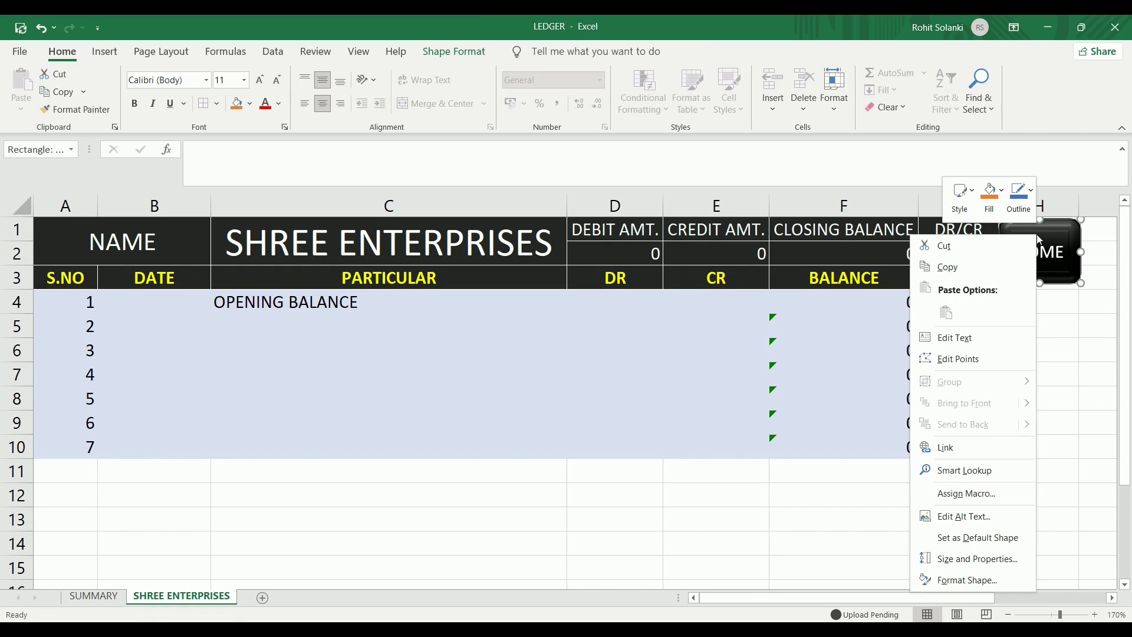
left_click(975, 457)
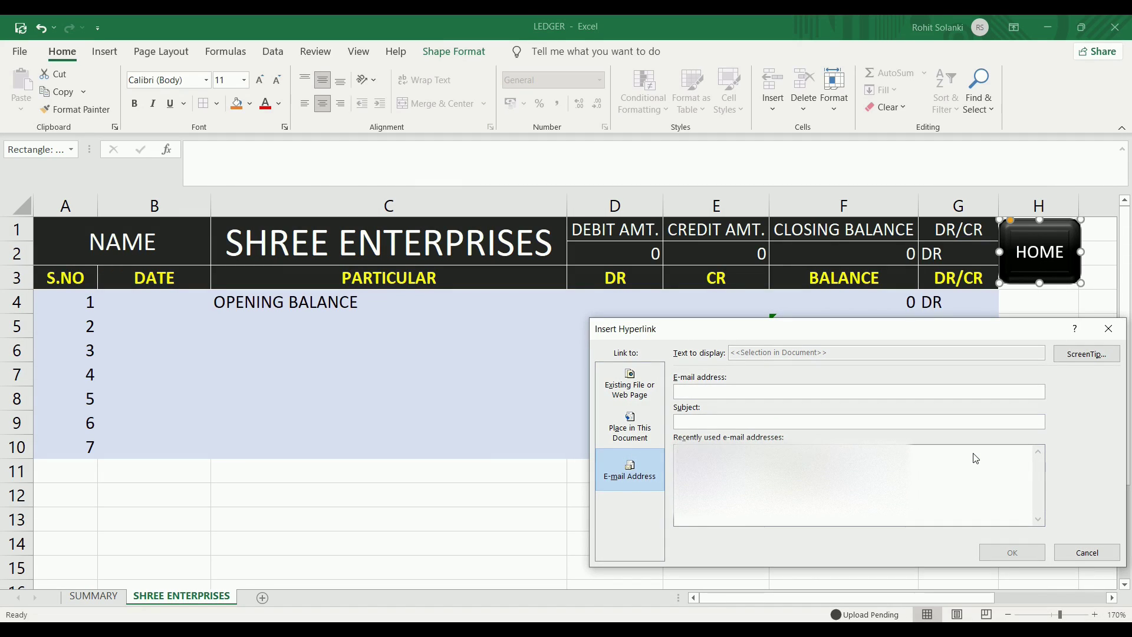
left_click(625, 433)
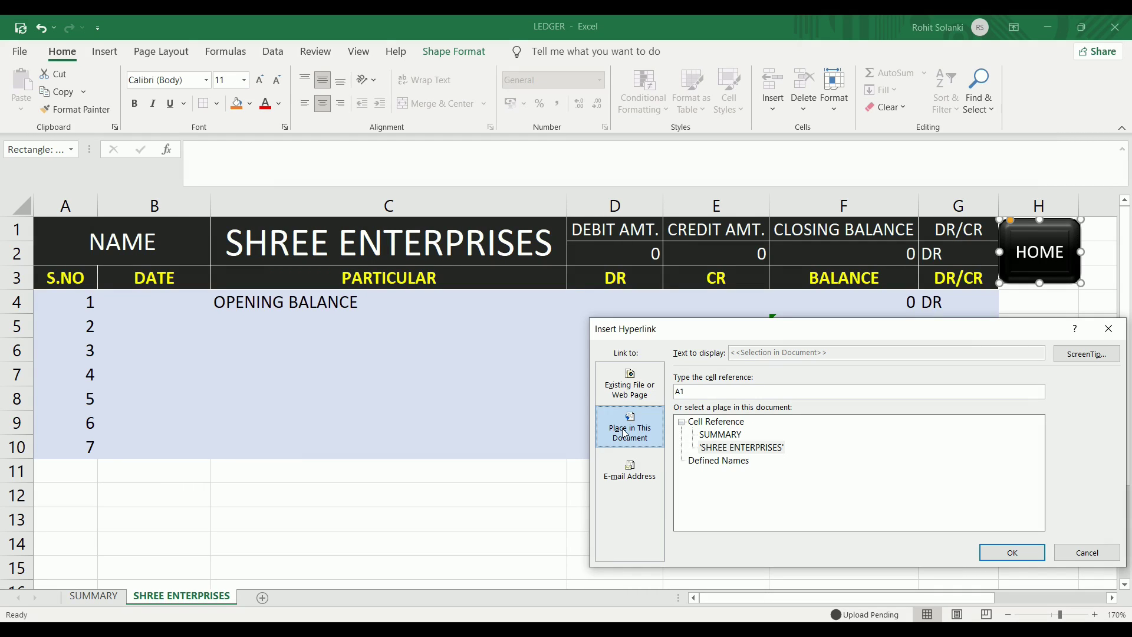
left_click(720, 435)
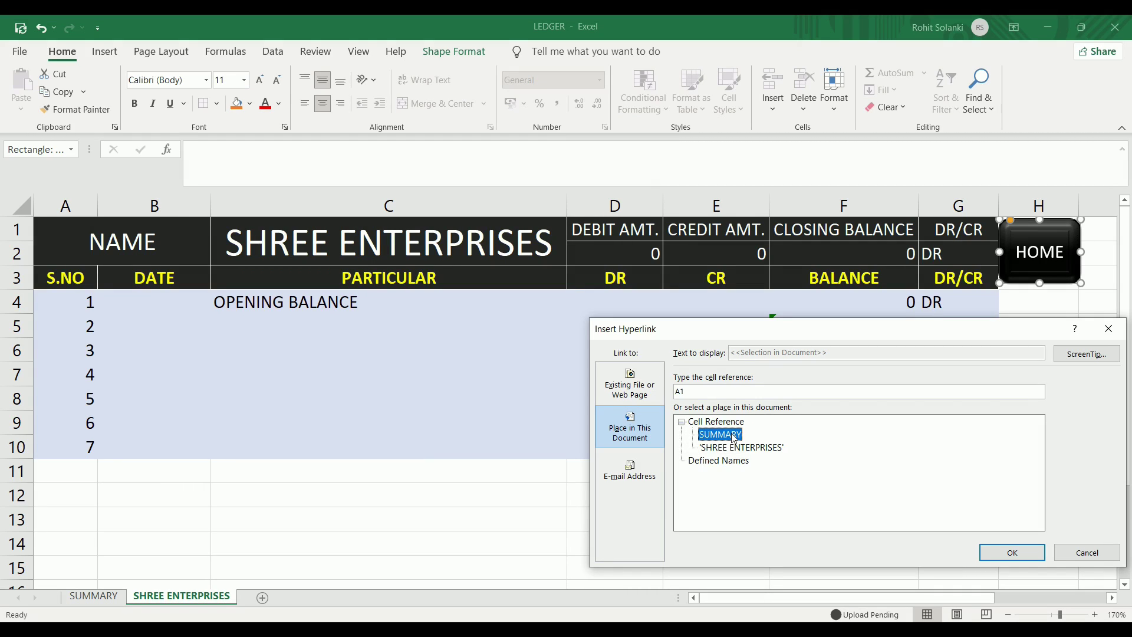
left_click(1007, 555)
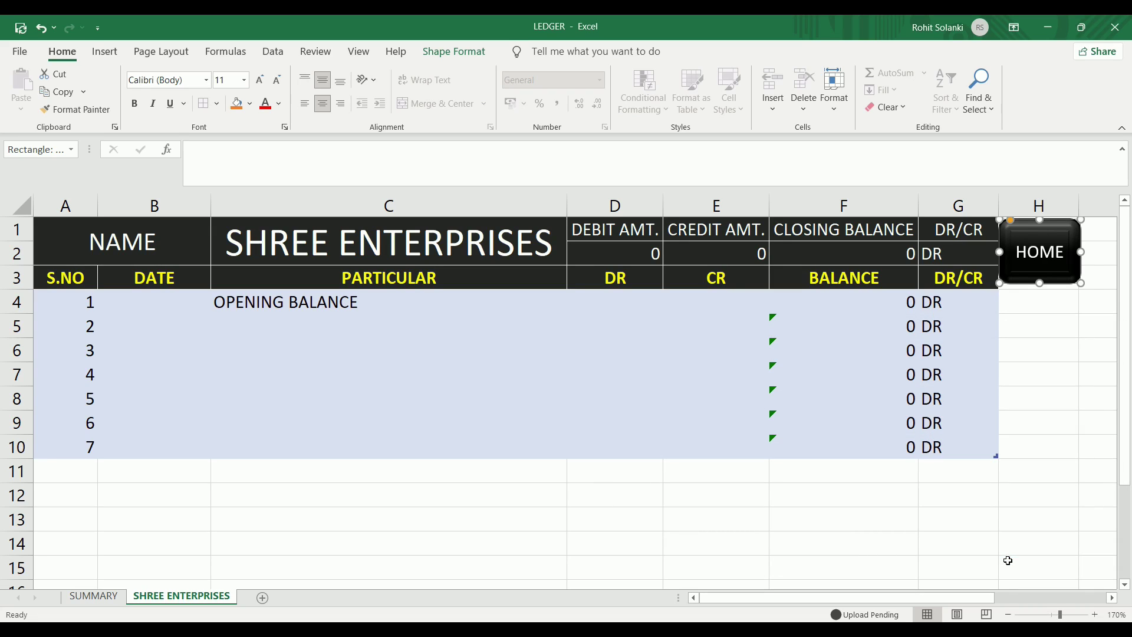
left_click(1026, 362)
left_click(1048, 279)
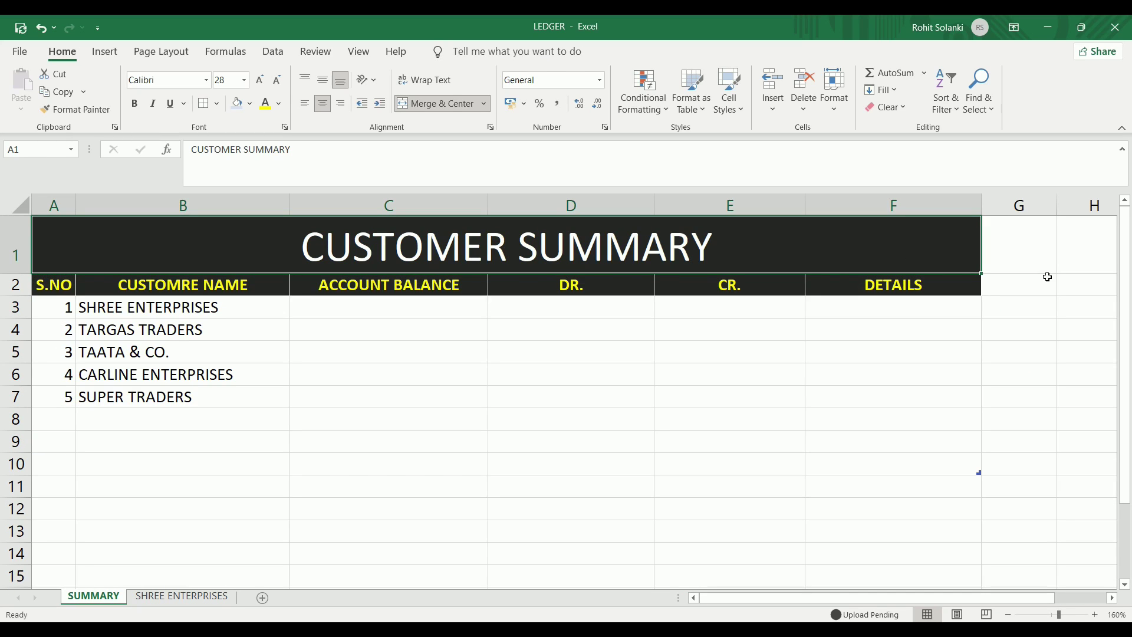
Review the CUSTOMER SUMMARY table data, then switch back to the SHREE ENTERPRISES sheet.
left_click(488, 372)
key("ctrl+a")
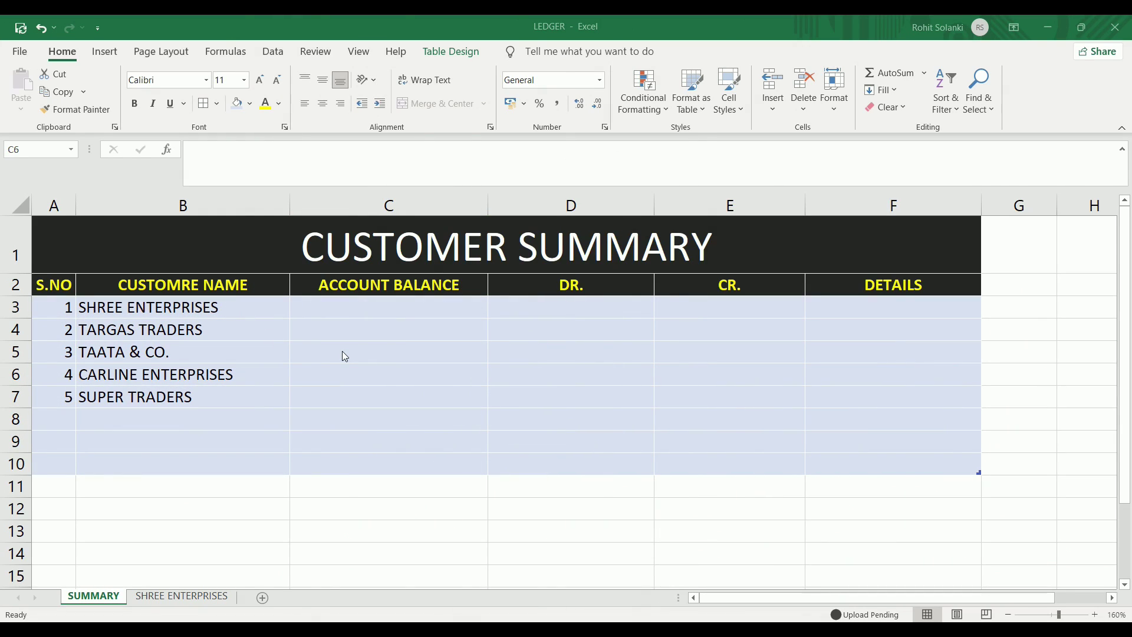
left_click(246, 334)
left_click(245, 335)
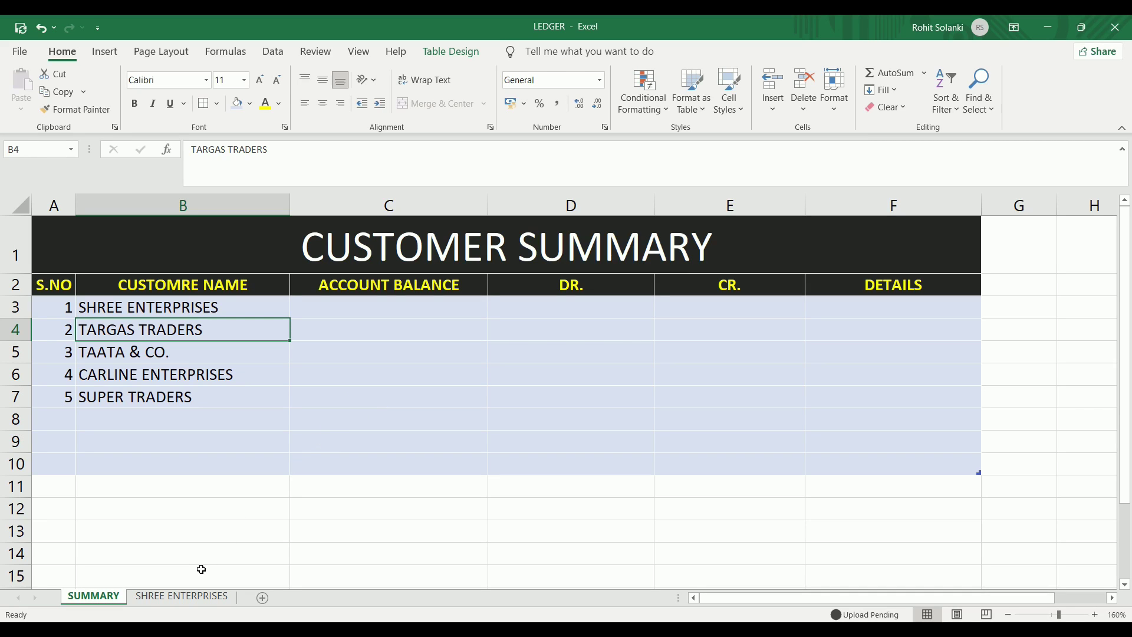
left_click(191, 600)
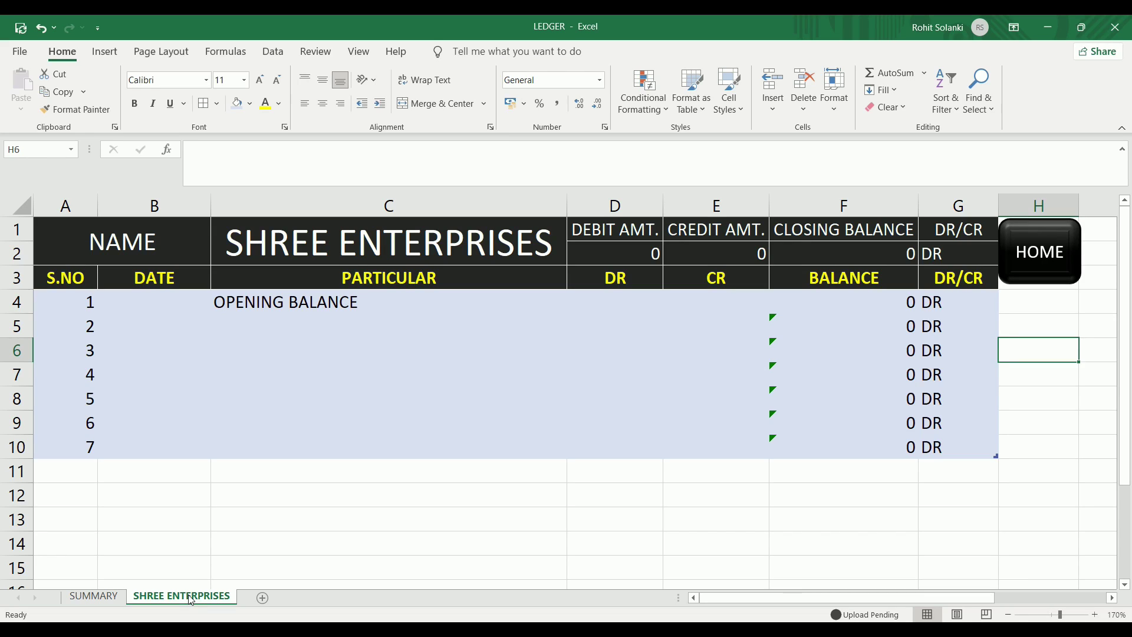
Copy the SHREE ENTERPRISES sheet to the end and rename the copy TARGAS TRADERS.
right_click(191, 601)
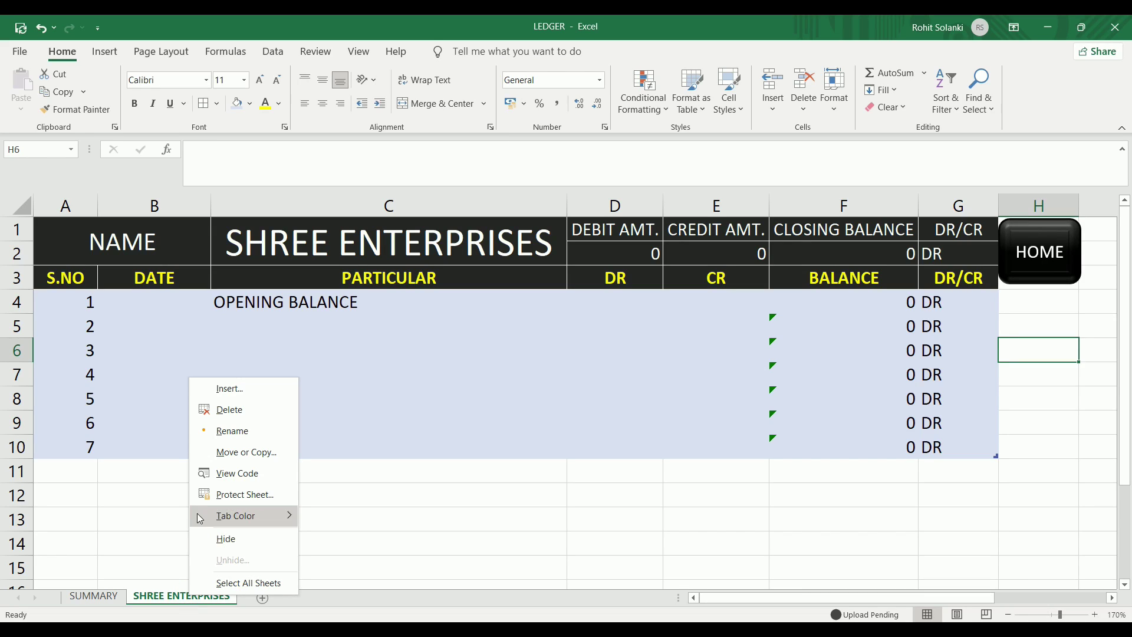
left_click(225, 454)
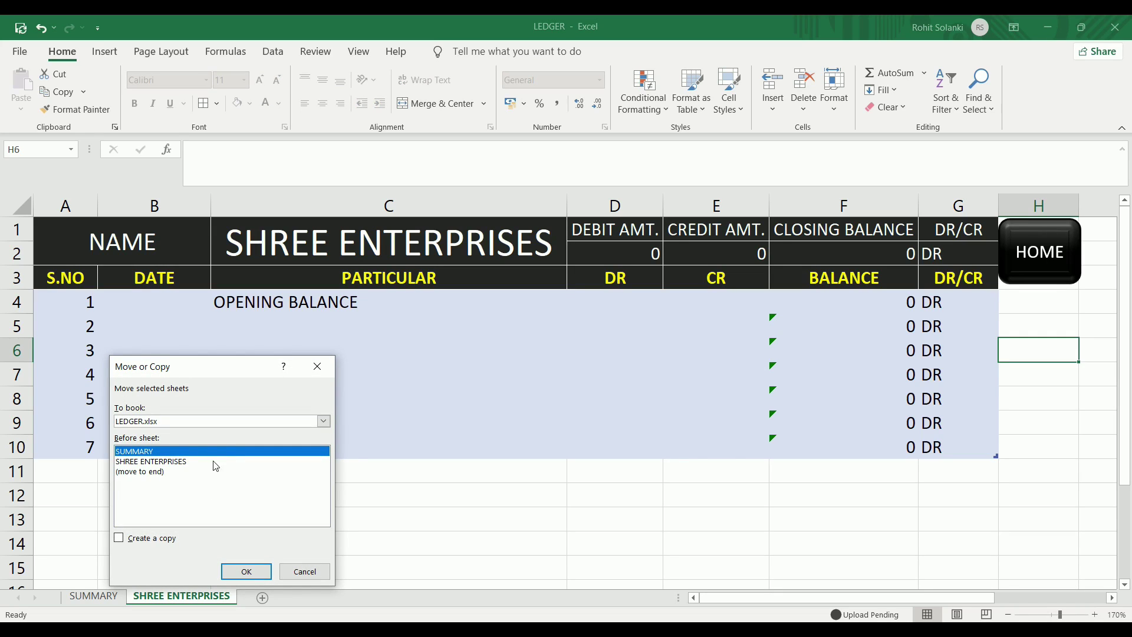
left_click(159, 476)
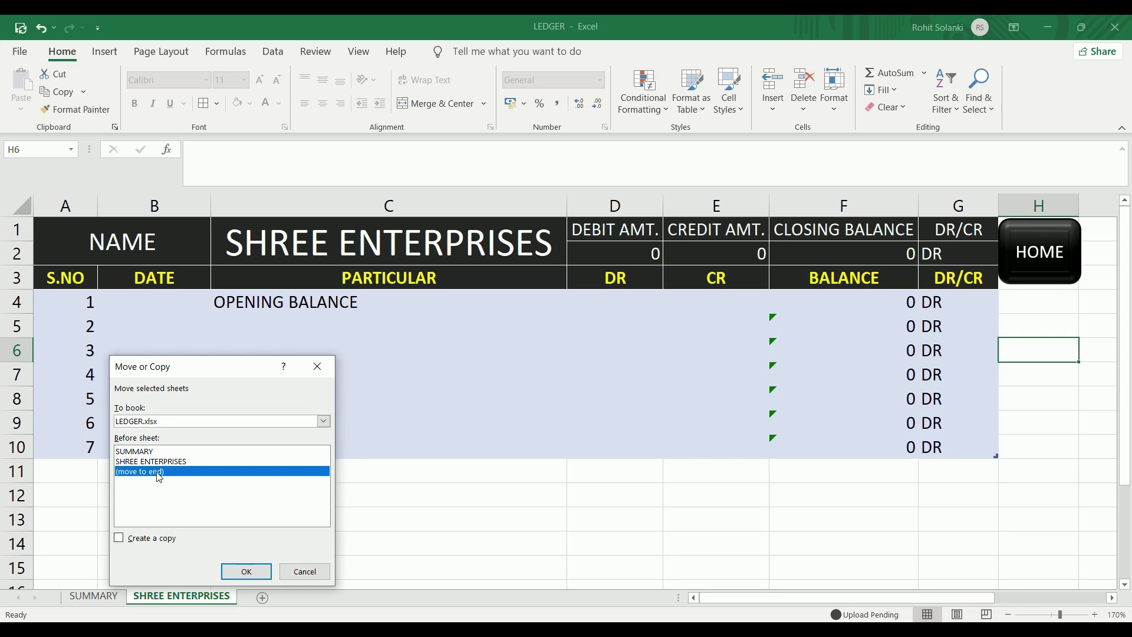
left_click(119, 539)
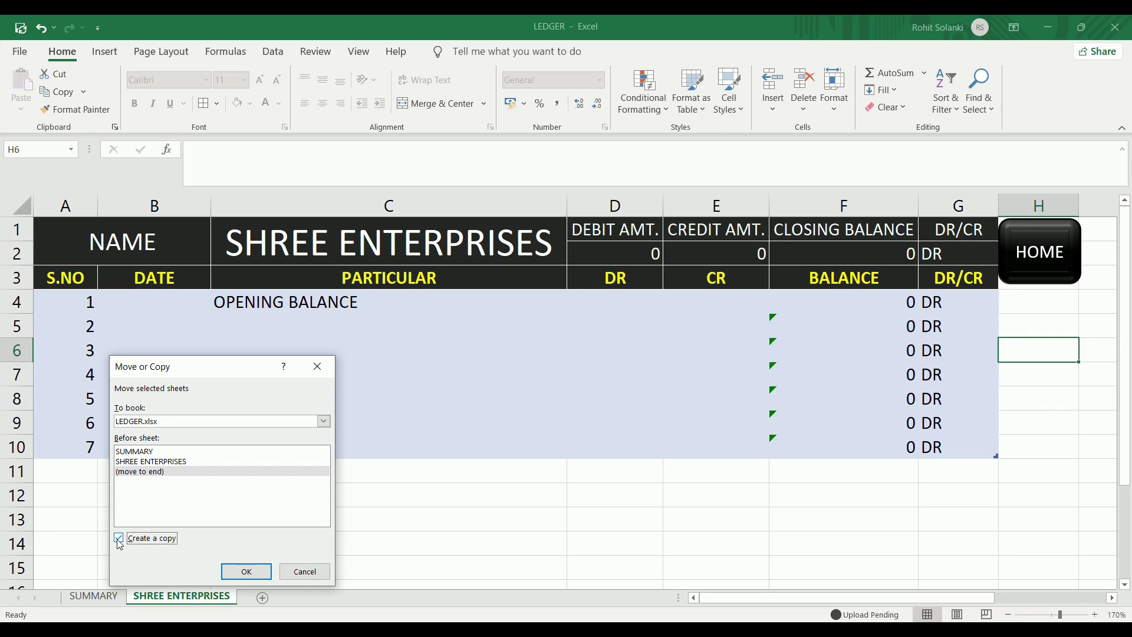
left_click(237, 572)
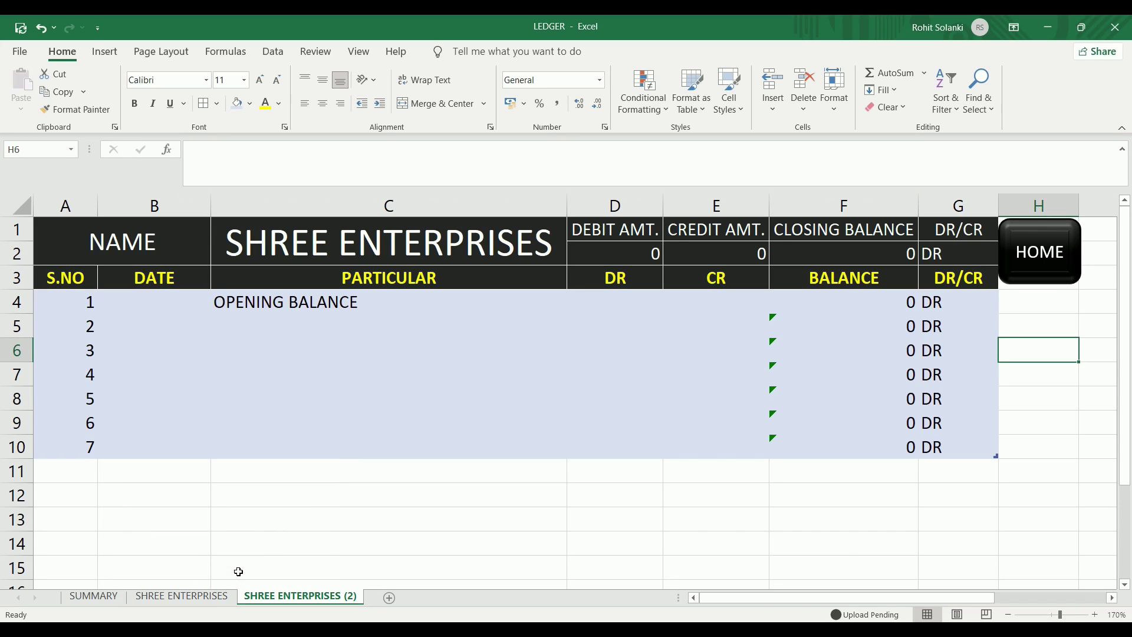
double_click(268, 597)
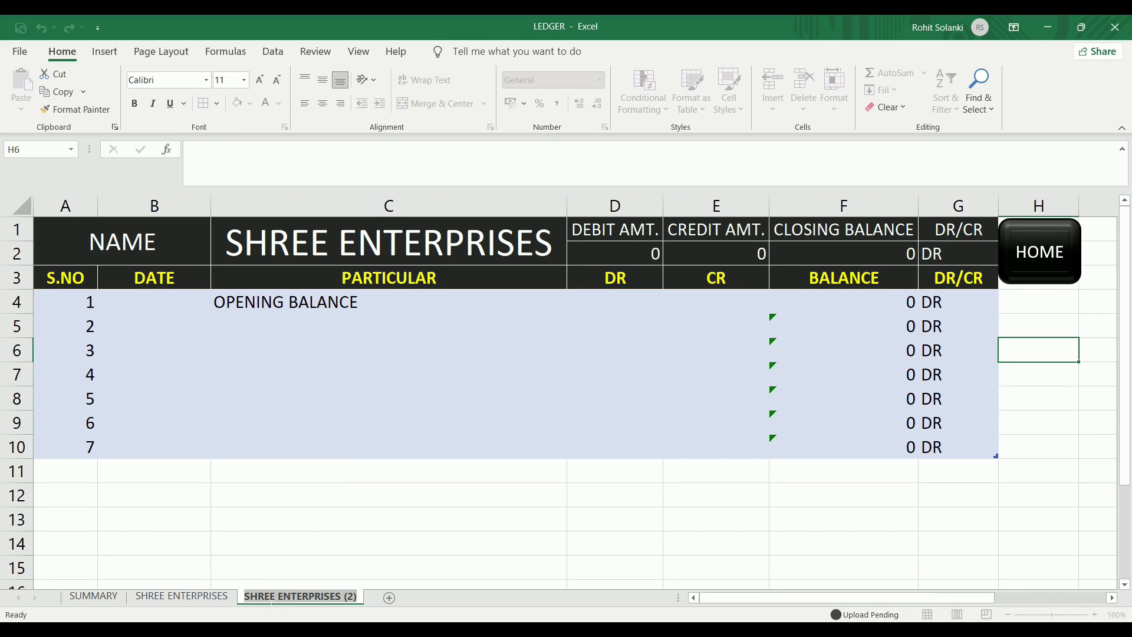
type("TAR")
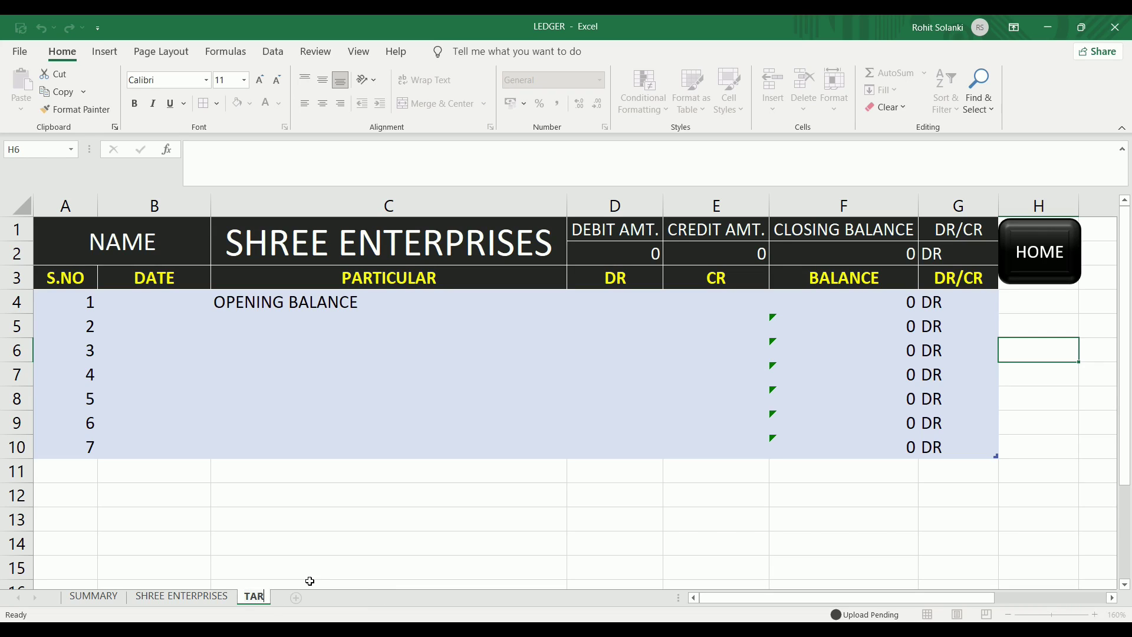
type("GAS TRADERS")
Name the copied sheet TARGAS TRADERS and change its C1 ledger title to TARGAS TRADERS.
left_click(310, 580)
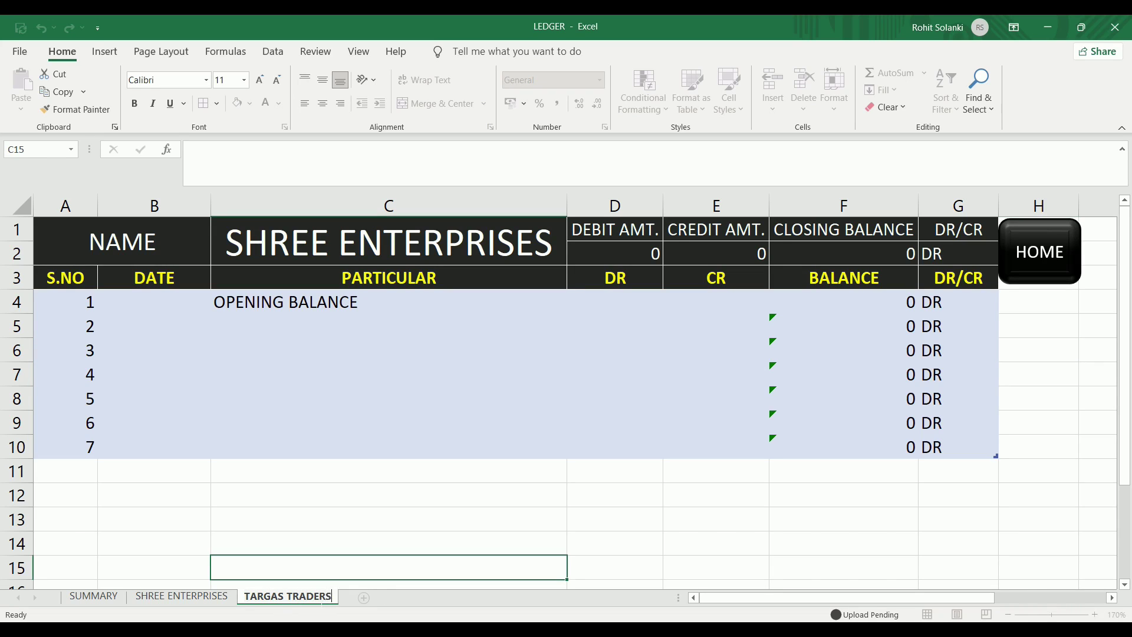
left_click(377, 241)
type("TARGA")
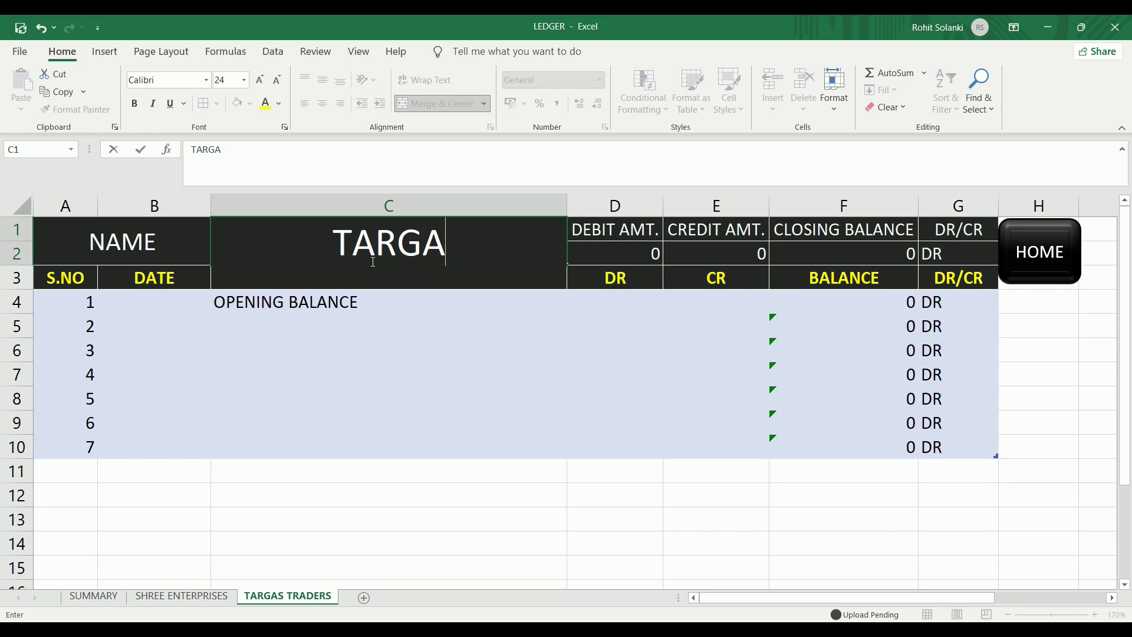
type("S TRADERS")
key("Return")
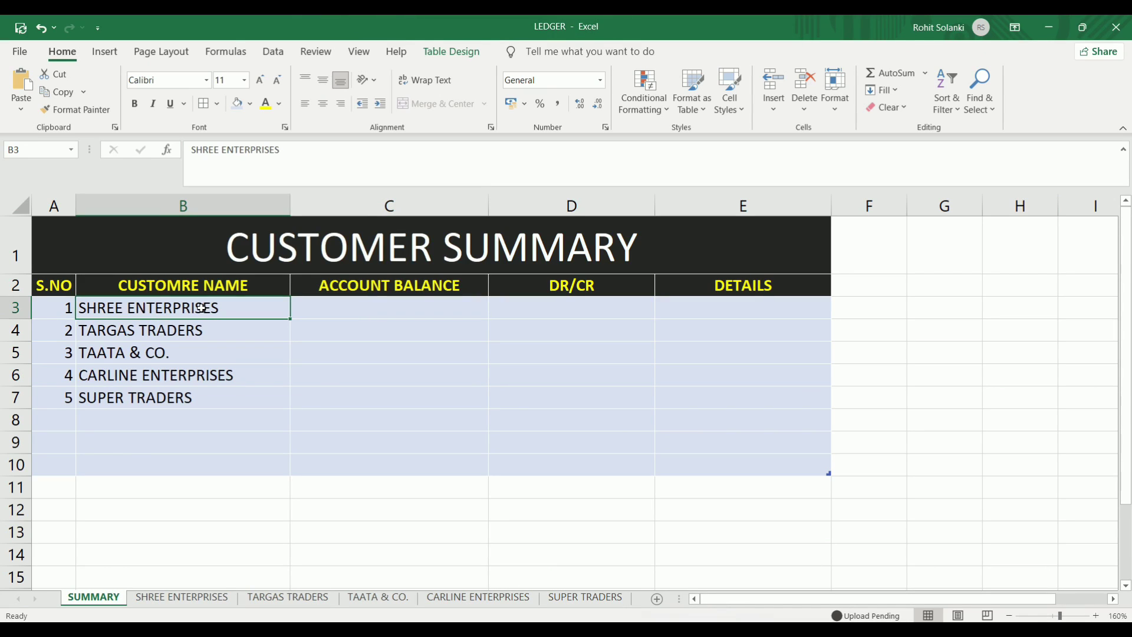
Link C3 to the SHREE ENTERPRISES closing balance in F2 and clear the wrongly filled C4:C10.
left_click(326, 307)
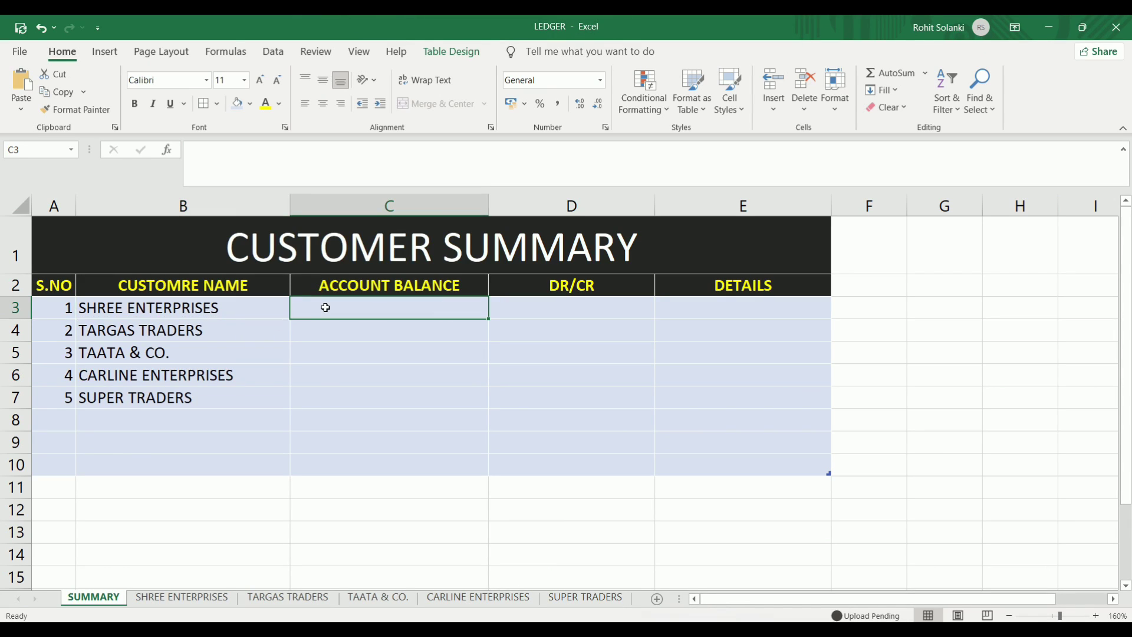
type("=")
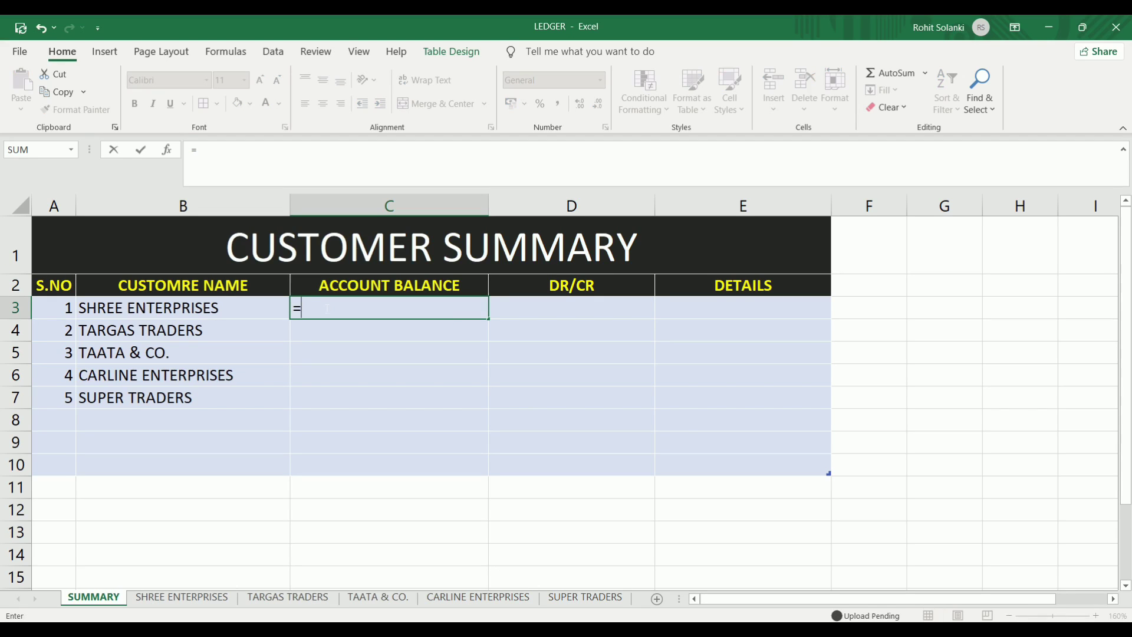
left_click(164, 598)
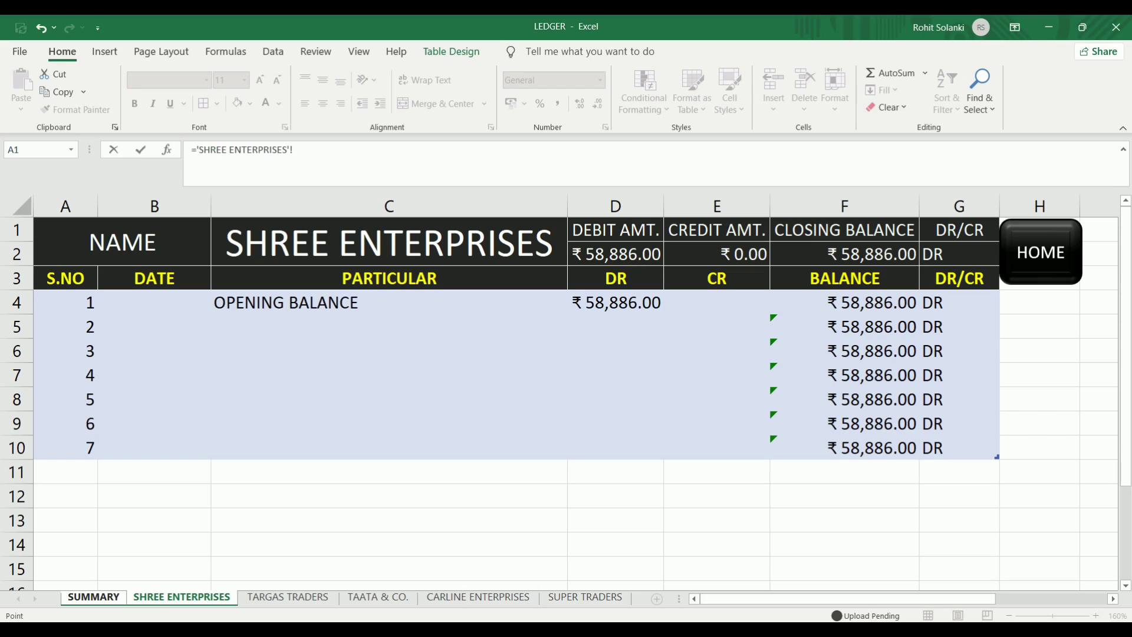
left_click(835, 255)
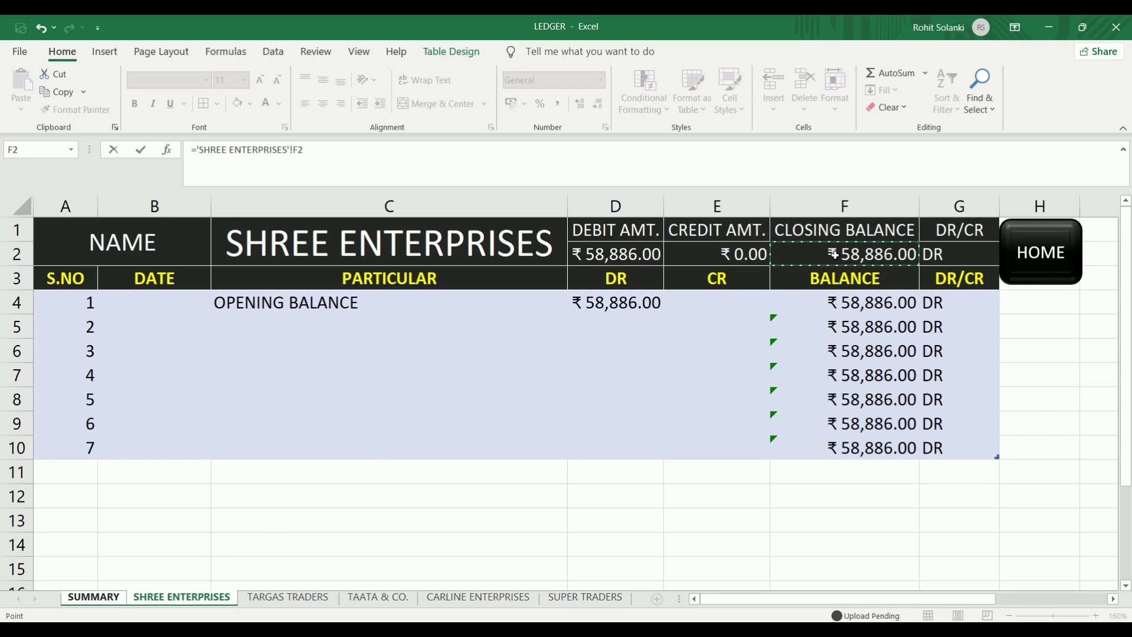
key("Return")
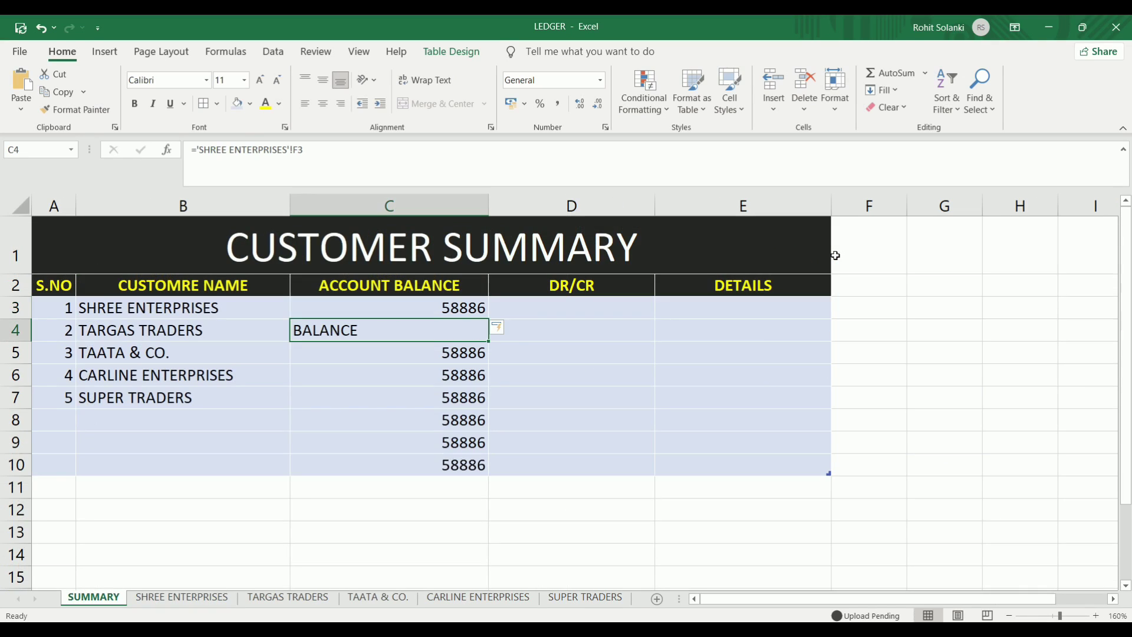
left_click_drag(394, 330, 395, 466)
key("Delete")
left_click(398, 327)
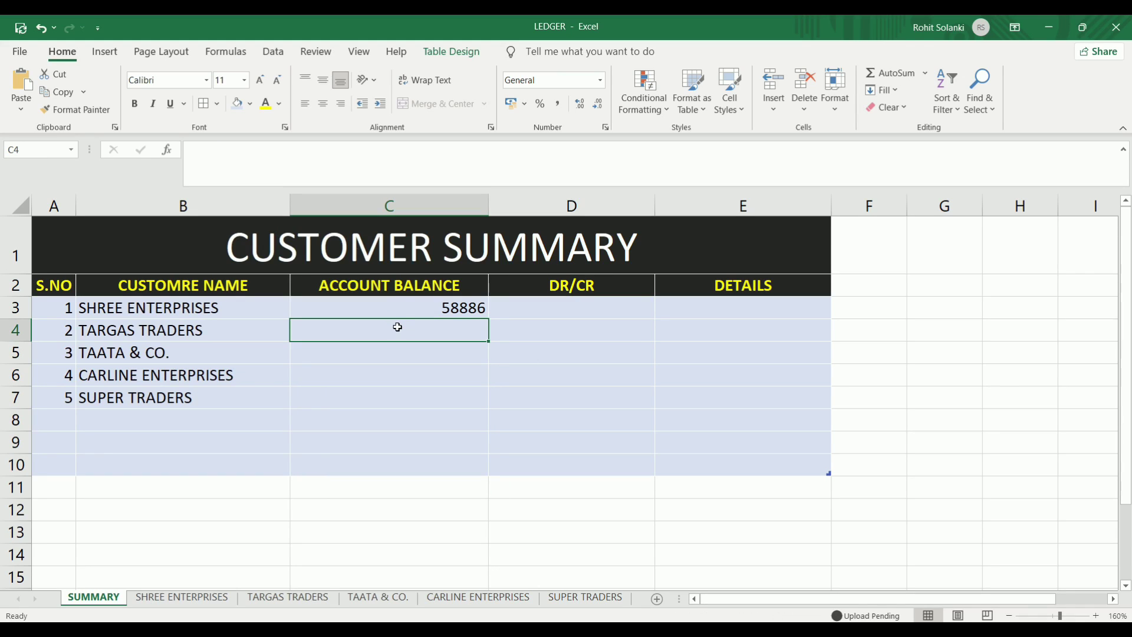
Format the ACCOUNT BALANCE column as Currency.
left_click(389, 205)
left_click(600, 80)
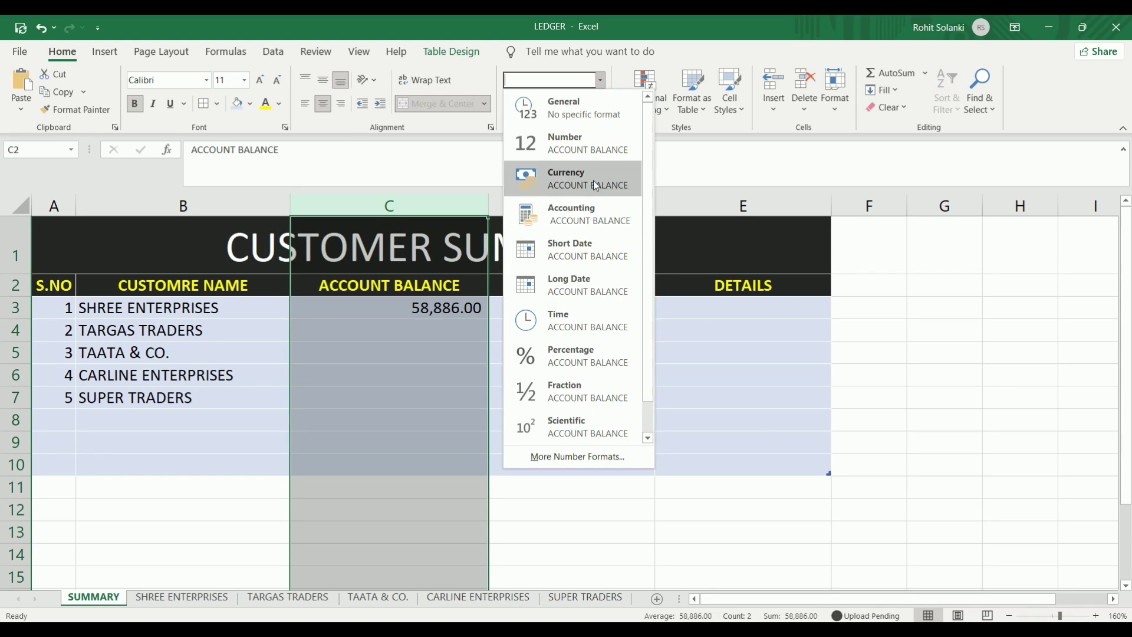
left_click(576, 175)
left_click(392, 353)
Pull the TARGAS TRADERS and TAATA & CO. closing balances into C4 and C5.
left_click(399, 316)
left_click(403, 332)
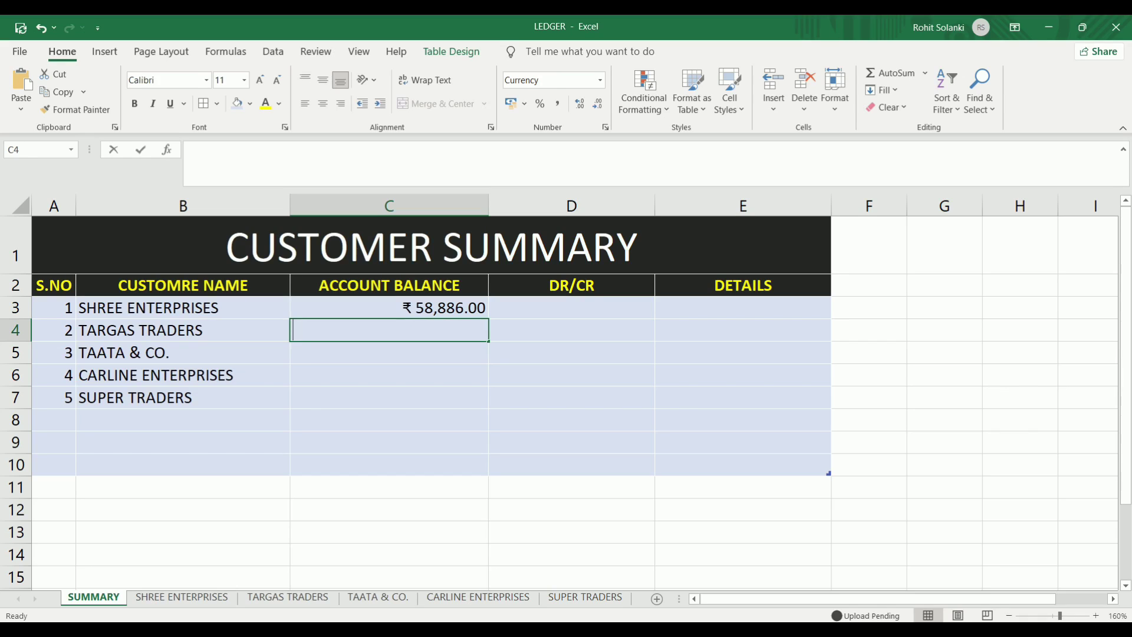
type("=")
left_click(287, 597)
left_click(870, 258)
key("Return")
left_click(377, 596)
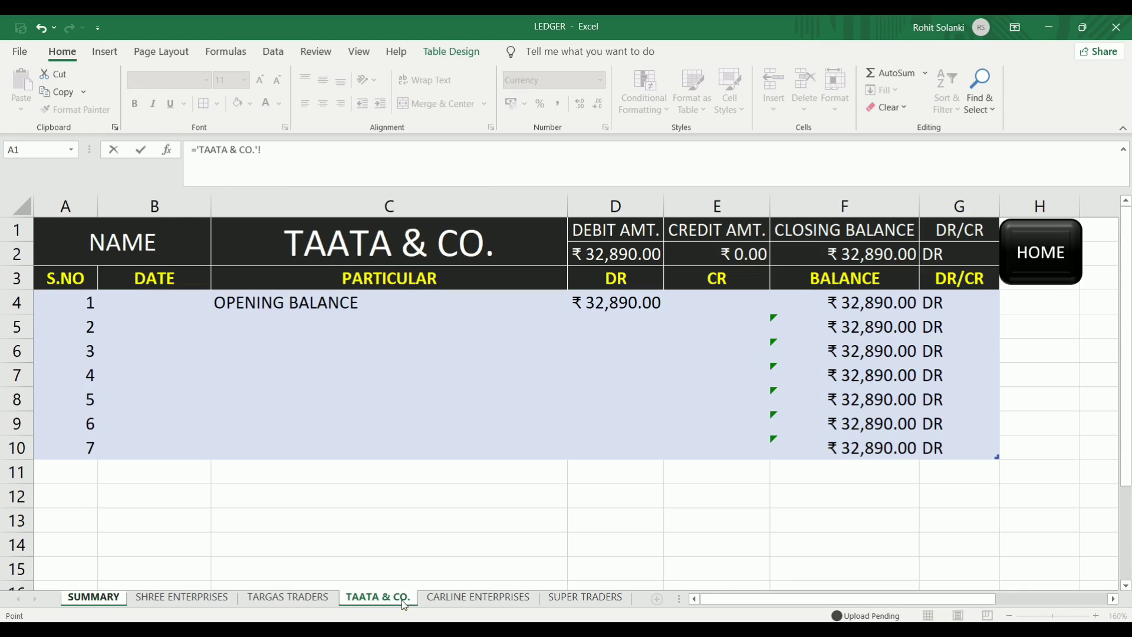
left_click(843, 253)
key("Return")
Pull the CARLINE ENTERPRISES and SUPER TRADERS closing balances into C6 and C7.
left_click(477, 597)
left_click(843, 252)
key("Return")
type("=")
left_click(585, 597)
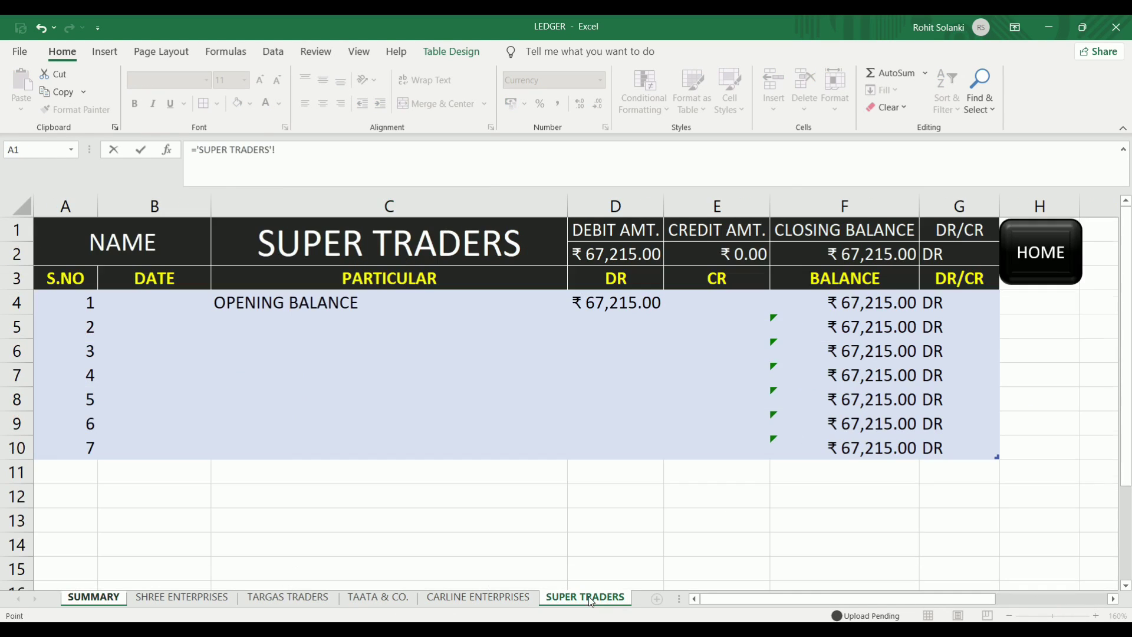
left_click(891, 262)
key("Return")
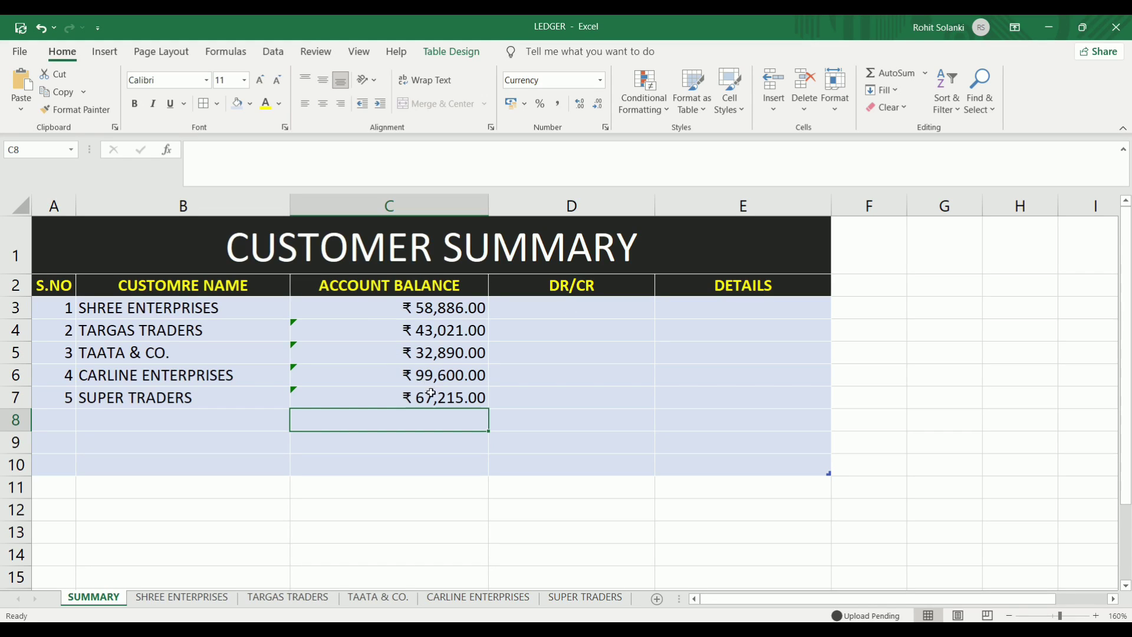
left_click(587, 308)
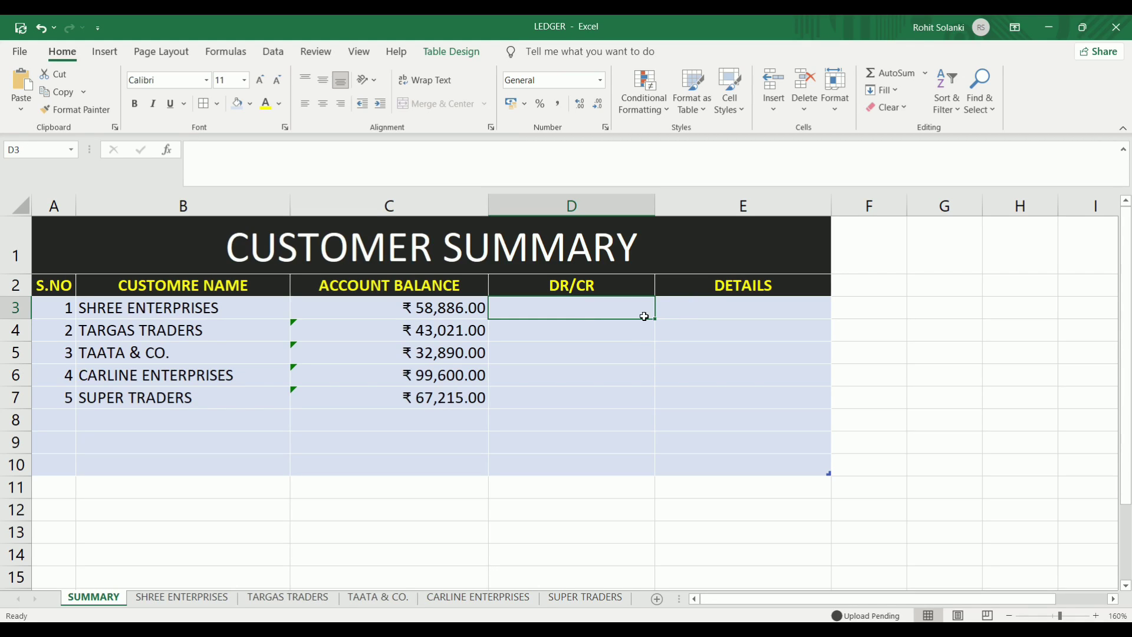
Fill DR/CR with =IF([@[ACCOUNT BALANCE]]<0,"CR","DR") and clear the extra entries in rows 8–10.
type("=IF")
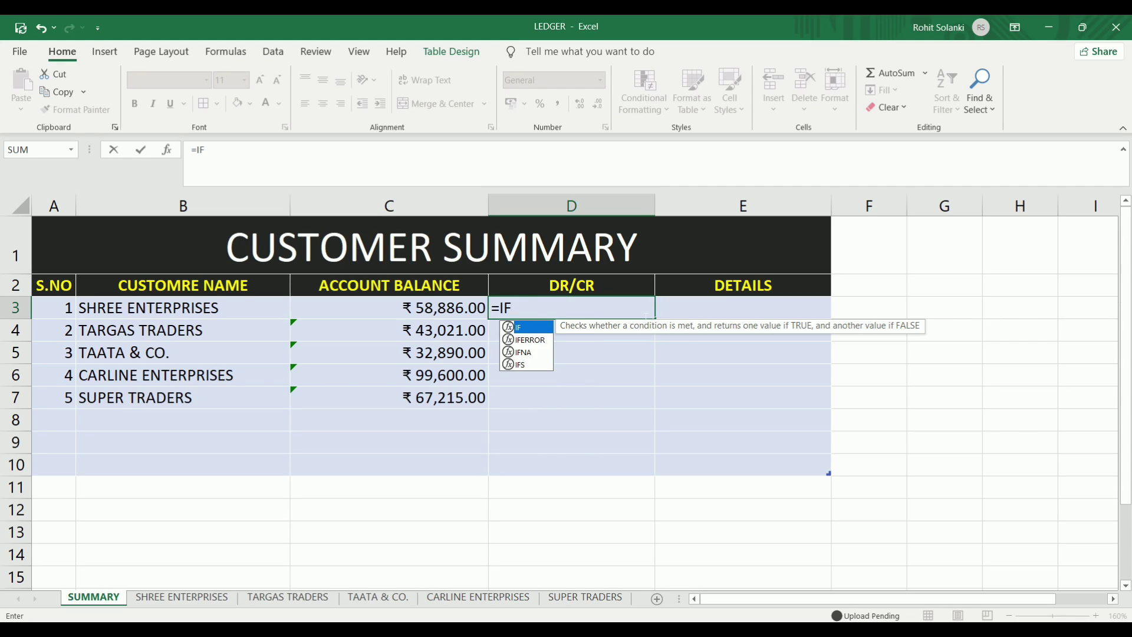
type("(")
left_click(463, 316)
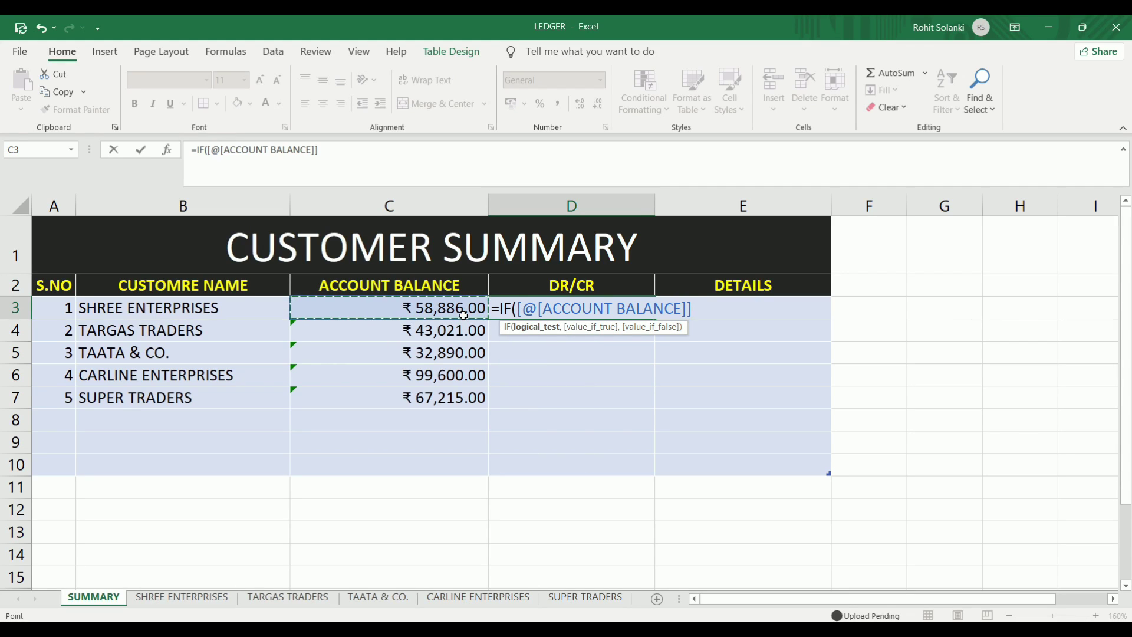
type("<0")
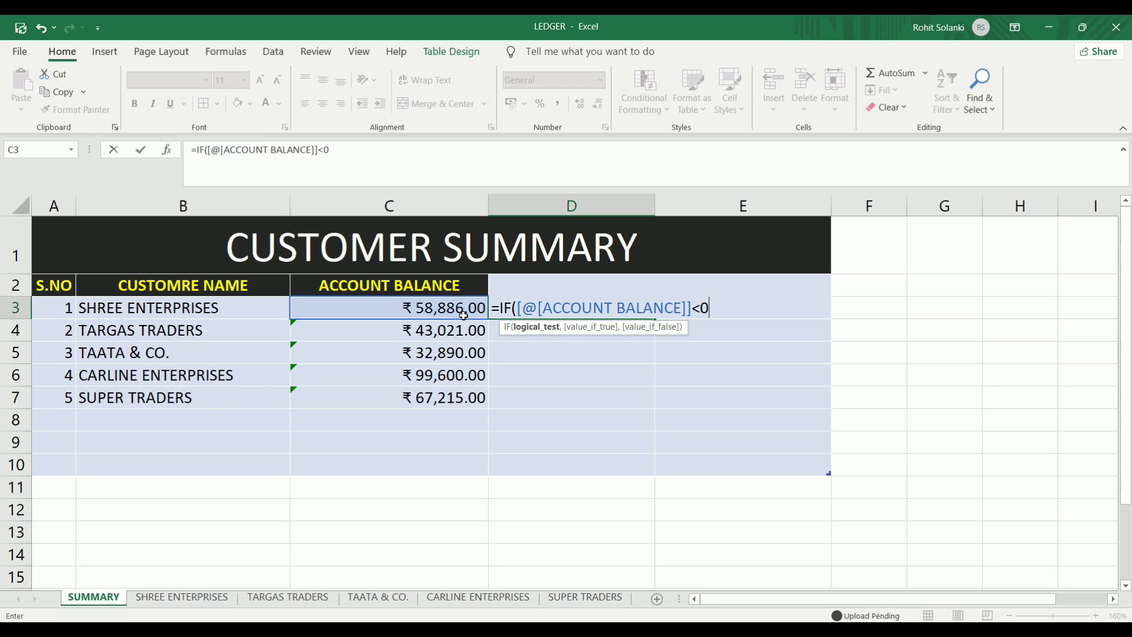
type(",")
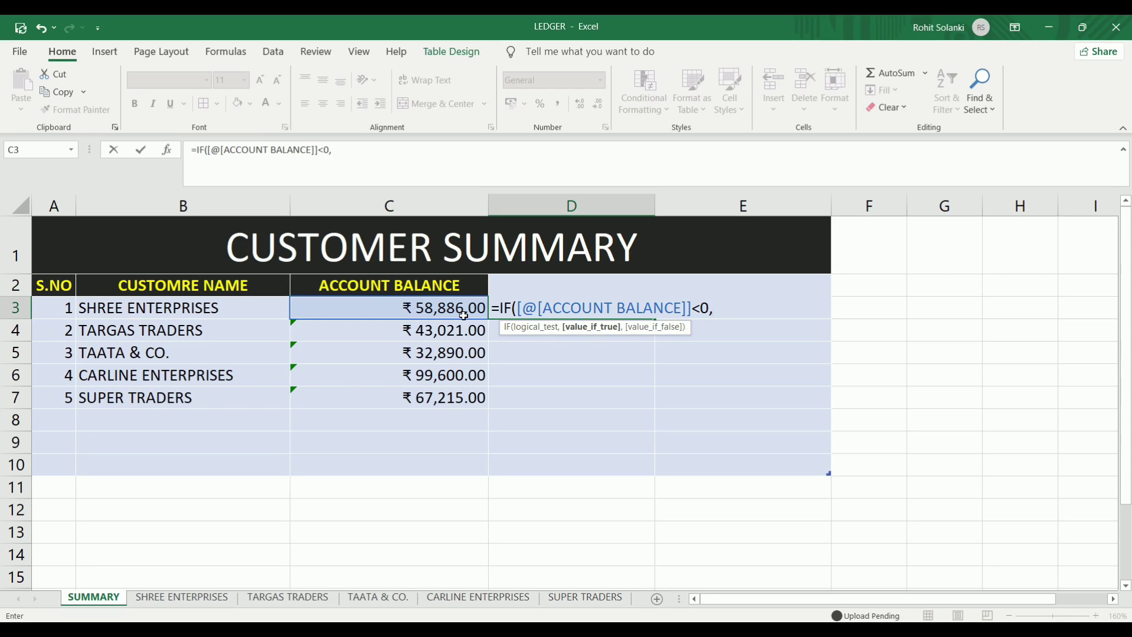
type("\"CR")
type("\",")
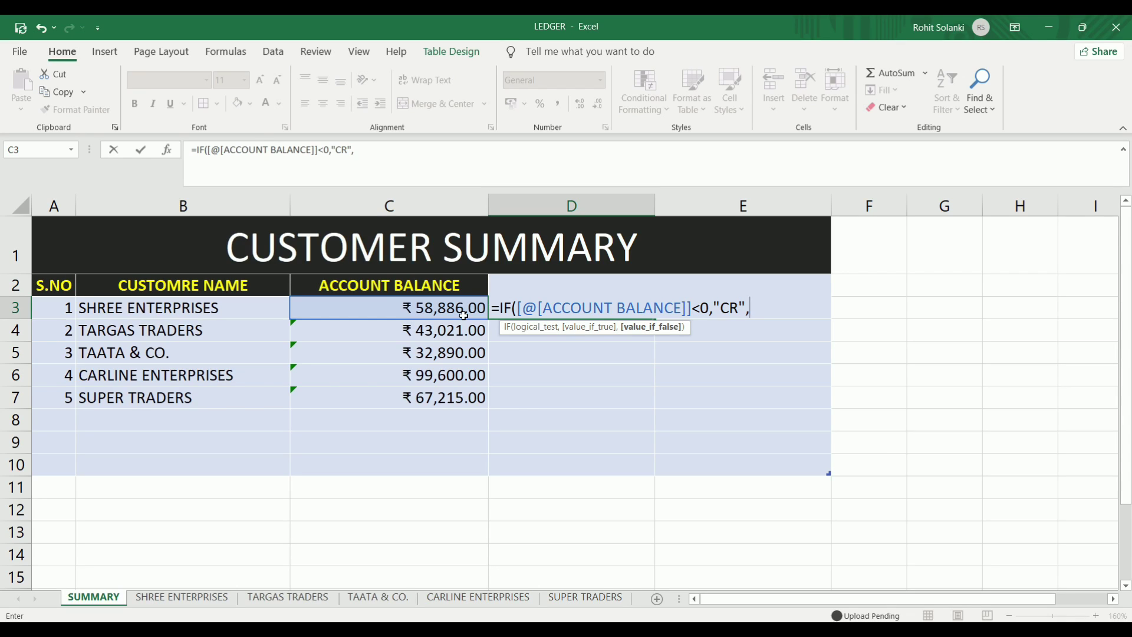
type("\"DR")
type("\")")
key("Return")
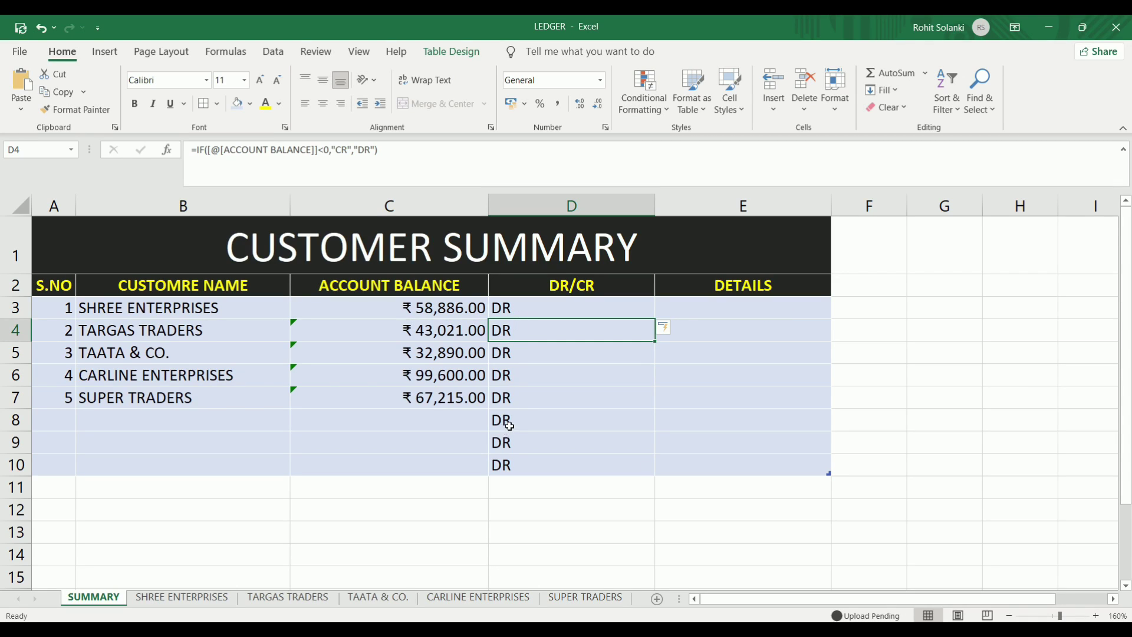
left_click_drag(510, 425, 507, 466)
key("Delete")
left_click(452, 450)
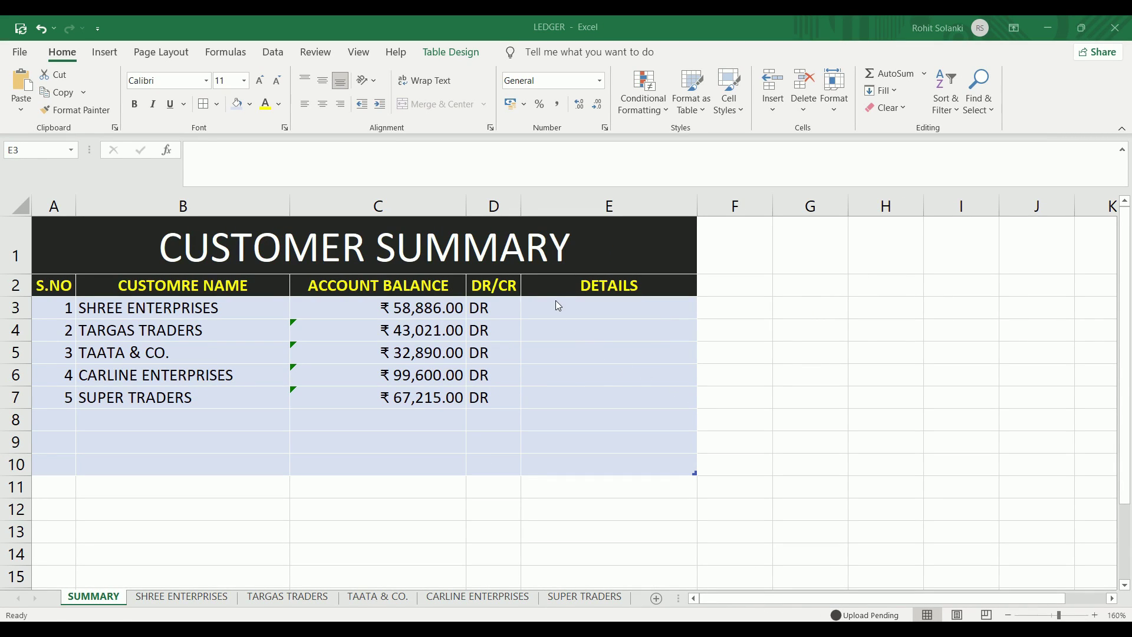
Enter centred text CLICK HERE FOR LEDGER in E3, widen the column, and fill down to E7.
left_click(556, 305)
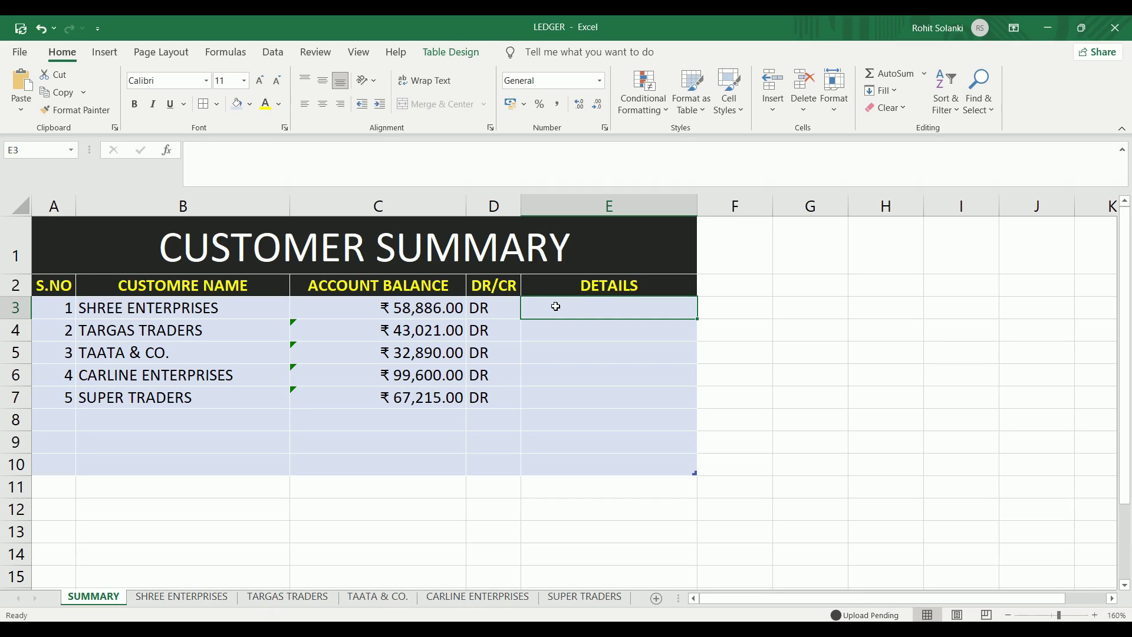
type("CLIC")
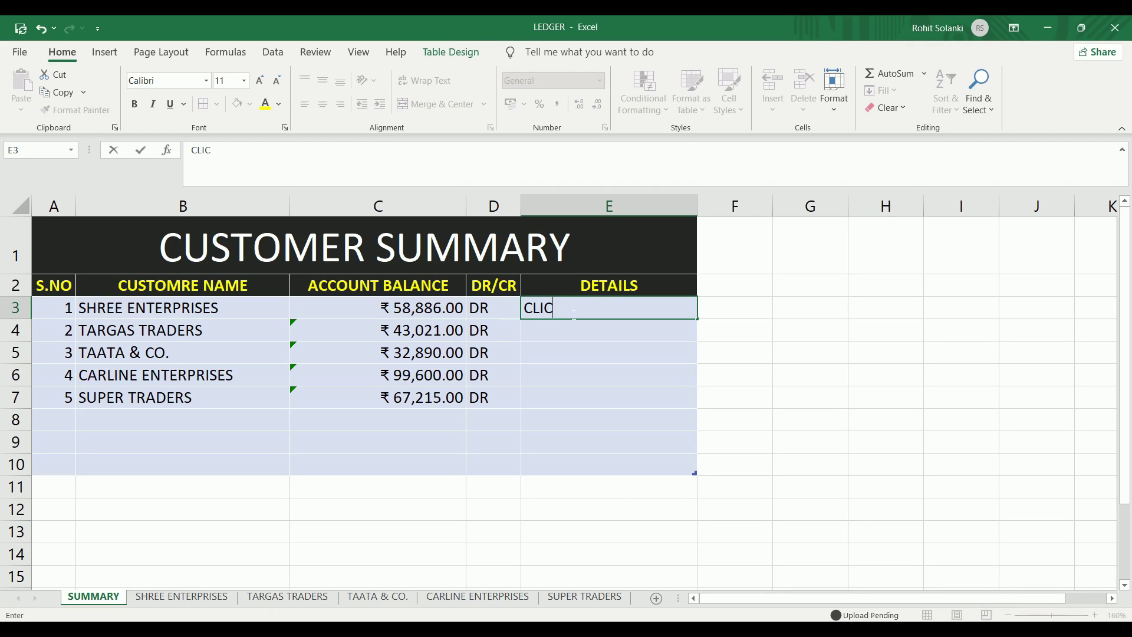
type("K HERE FOR LE")
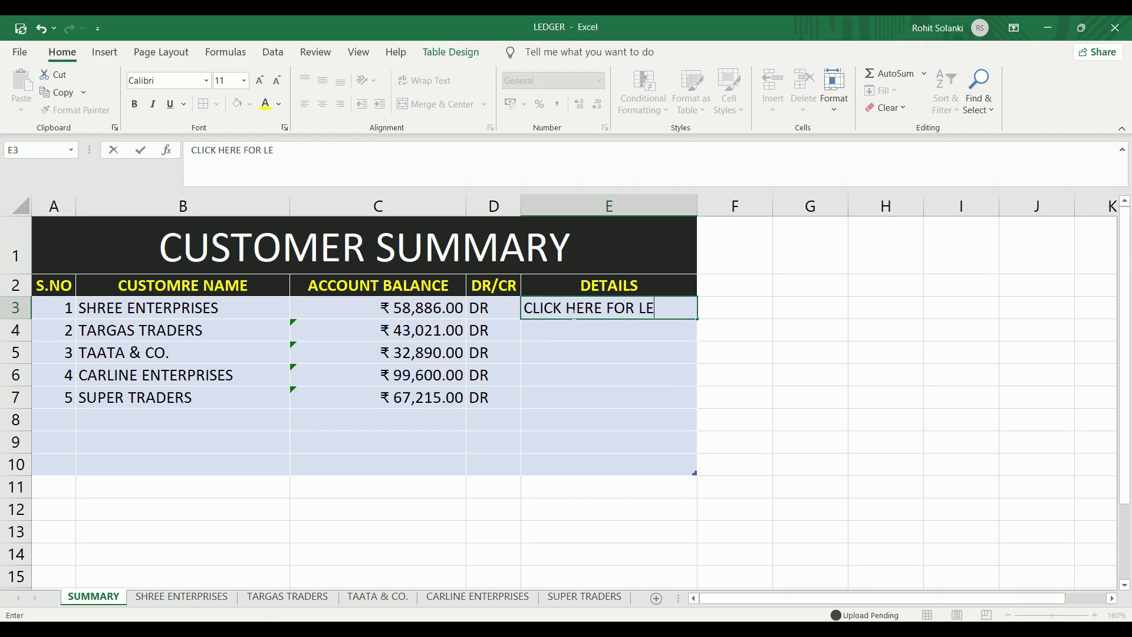
type("DGER")
key("Return")
left_click_drag(697, 206, 703, 206)
left_click(613, 308)
left_click(323, 104)
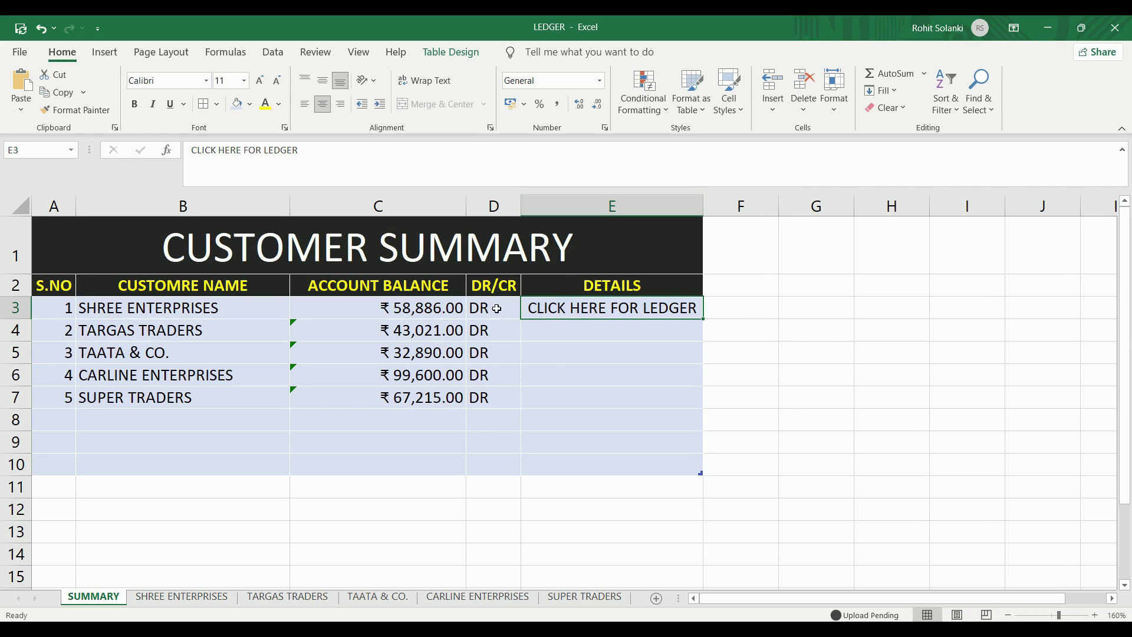
left_click_drag(703, 319, 705, 407)
left_click(588, 338)
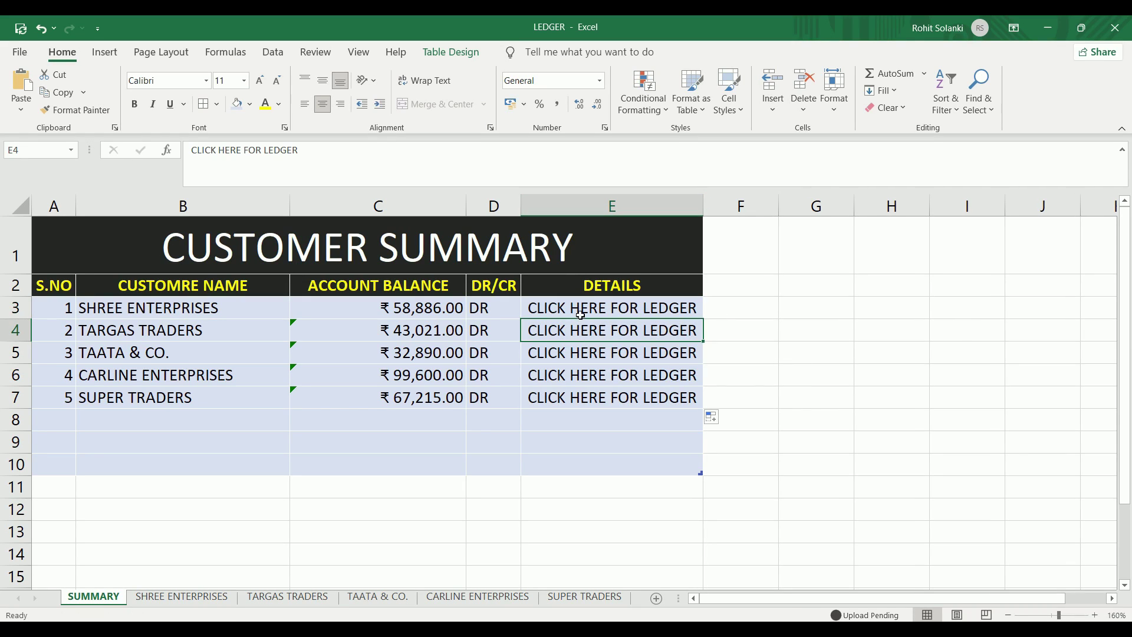
Hyperlink the first two DETAILS cells to the SHREE ENTERPRISES and TARGAS TRADERS sheets.
left_click(581, 313)
right_click(579, 313)
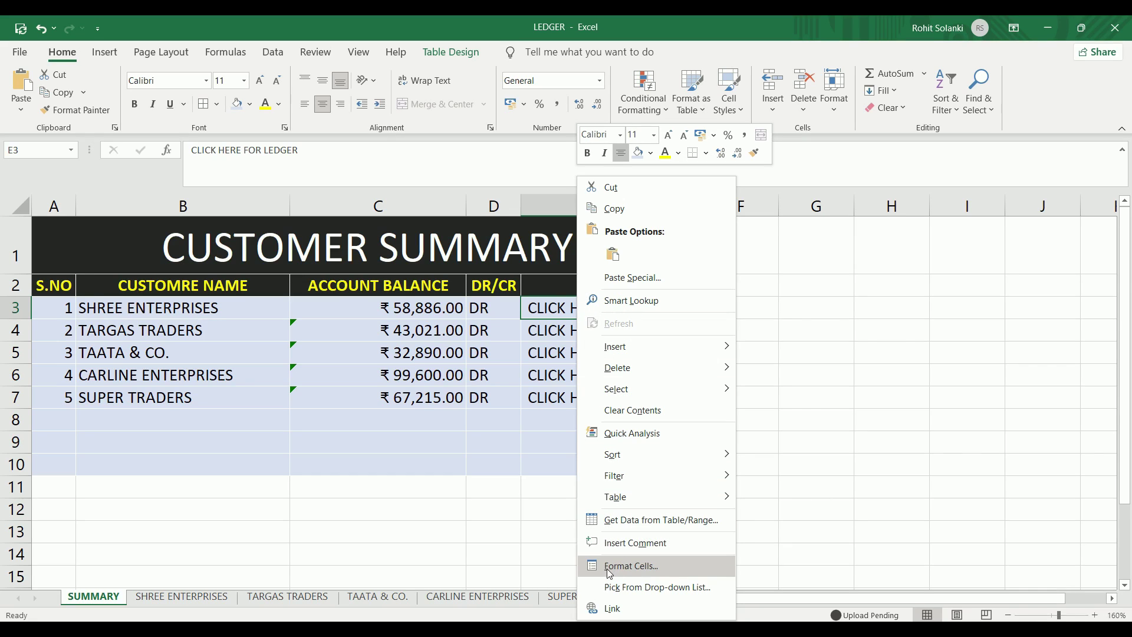
left_click(616, 608)
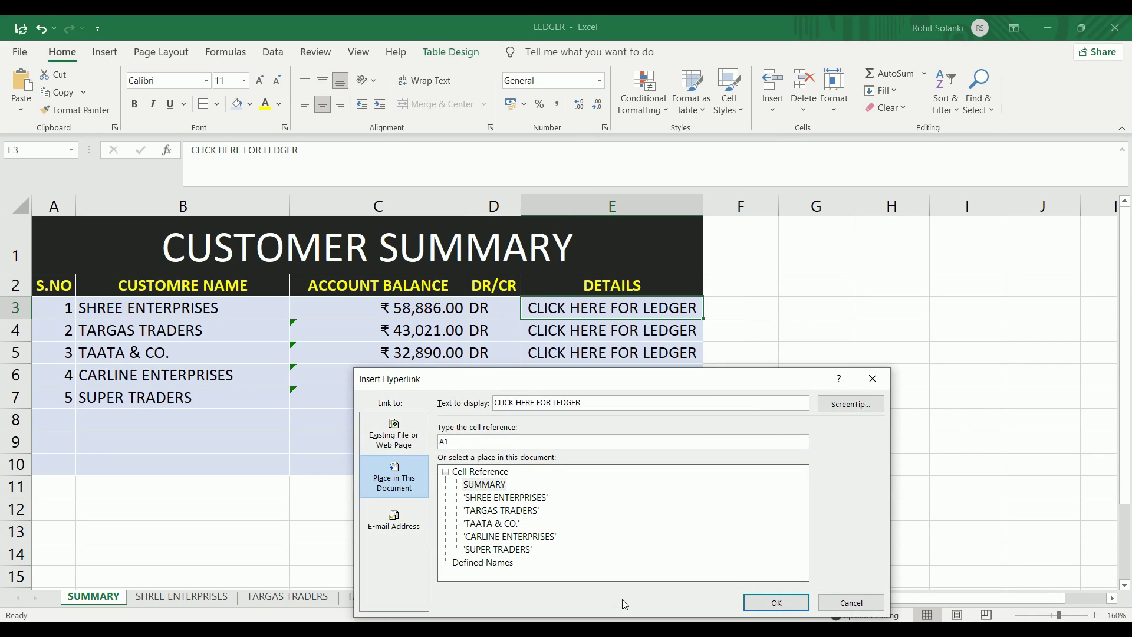
left_click(498, 502)
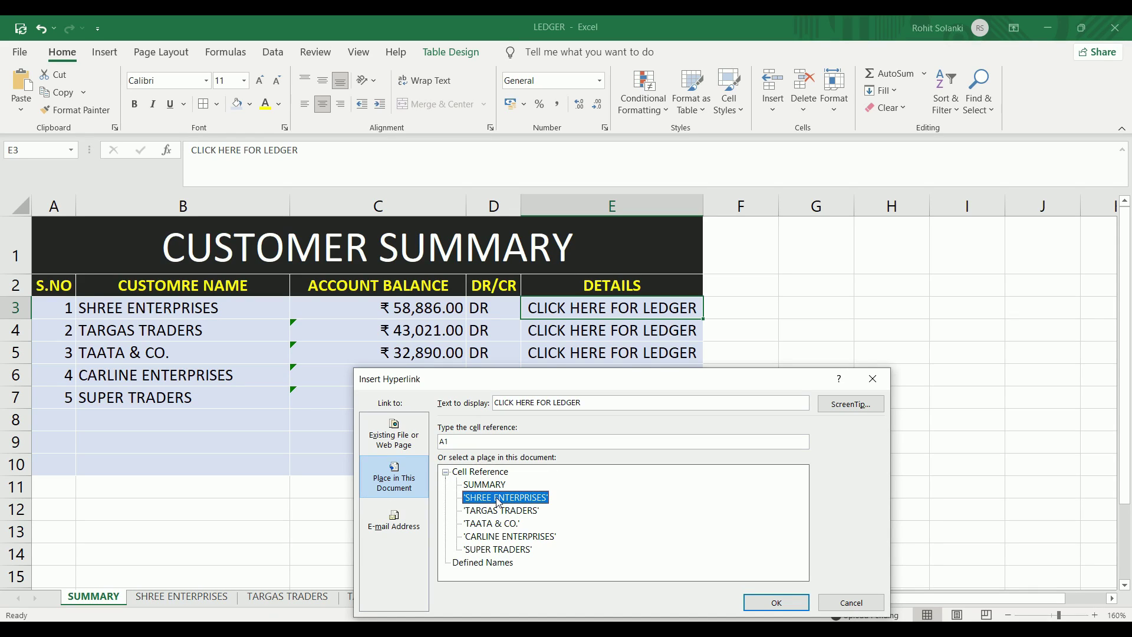
left_click(763, 602)
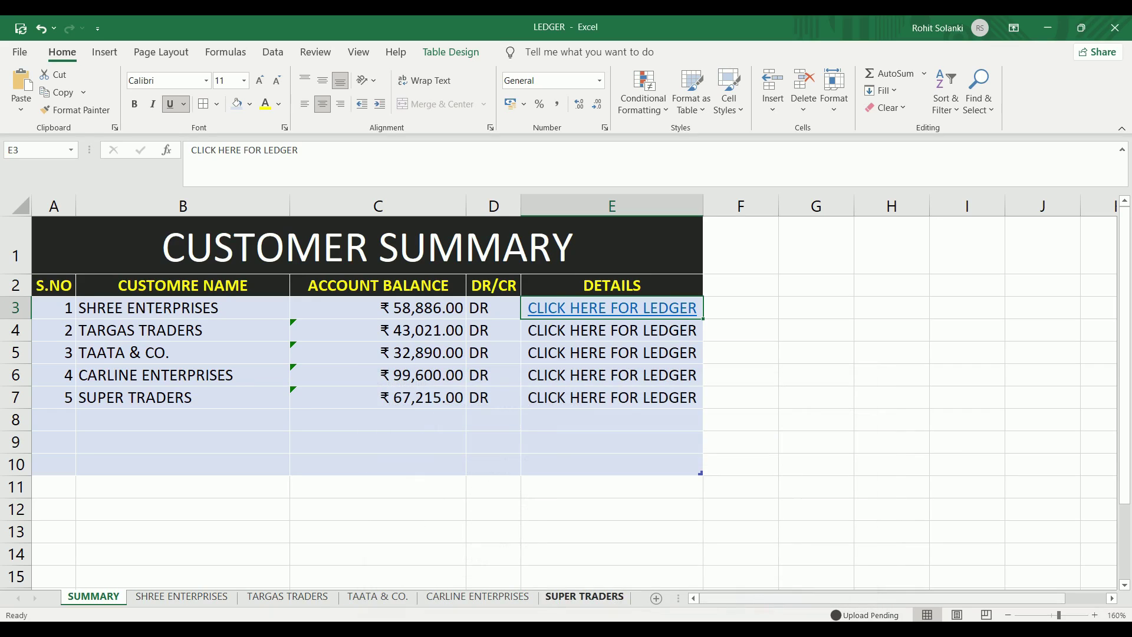
key("Down")
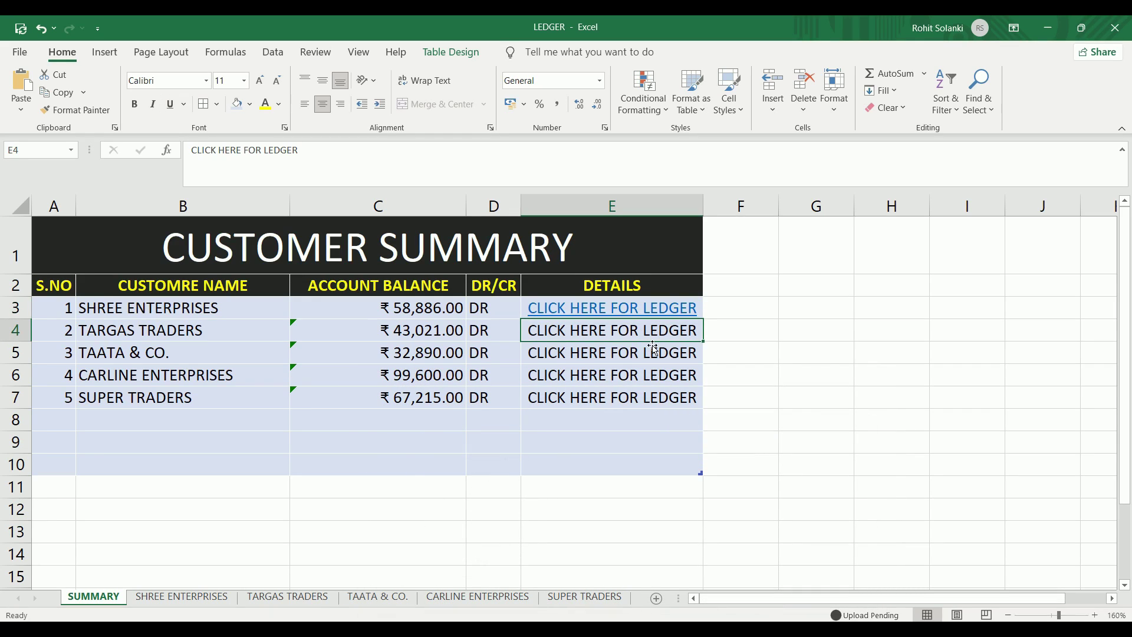
right_click(648, 338)
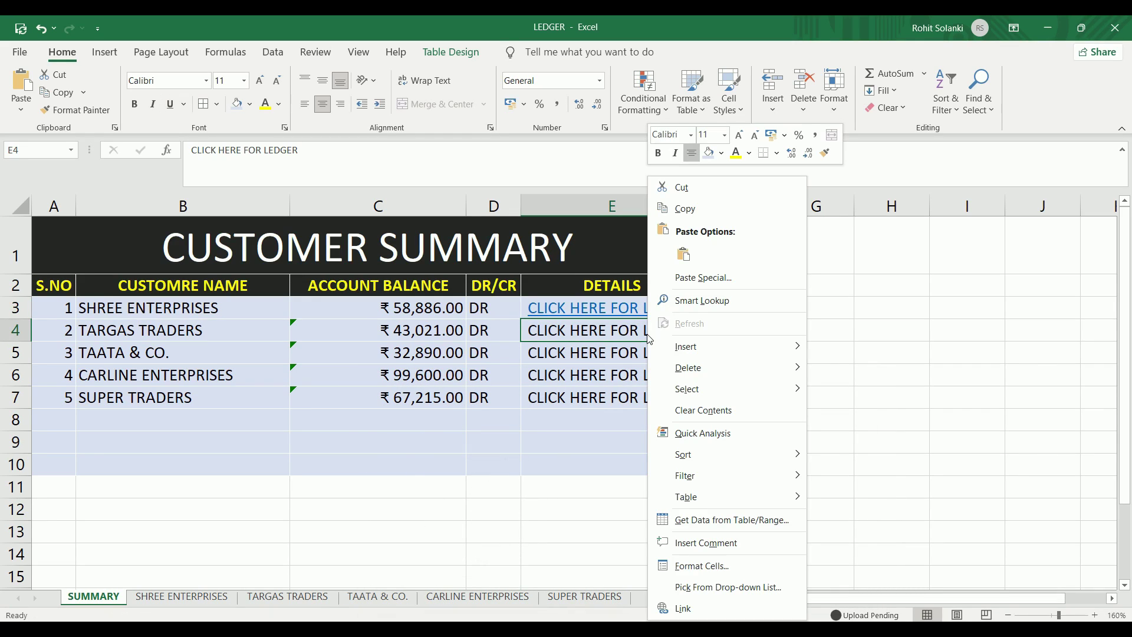
left_click(707, 604)
left_click(589, 508)
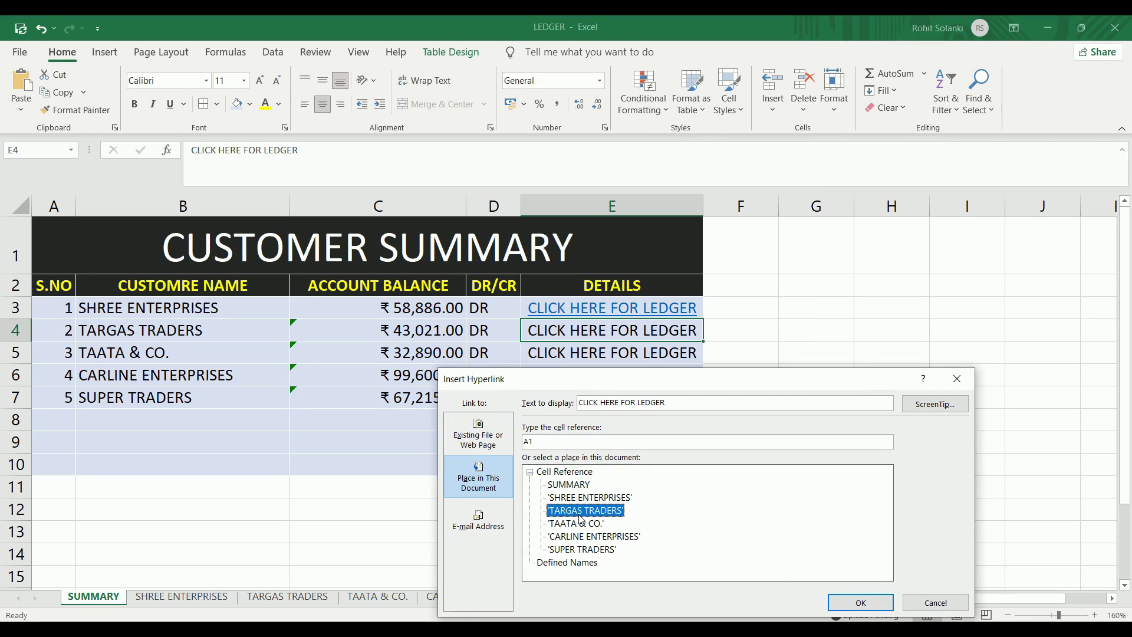
left_click(861, 603)
Hyperlink the next two DETAILS cells to the TAATA & CO. and CARLINE ENTERPRISES sheets.
right_click(652, 357)
left_click(706, 604)
left_click(584, 524)
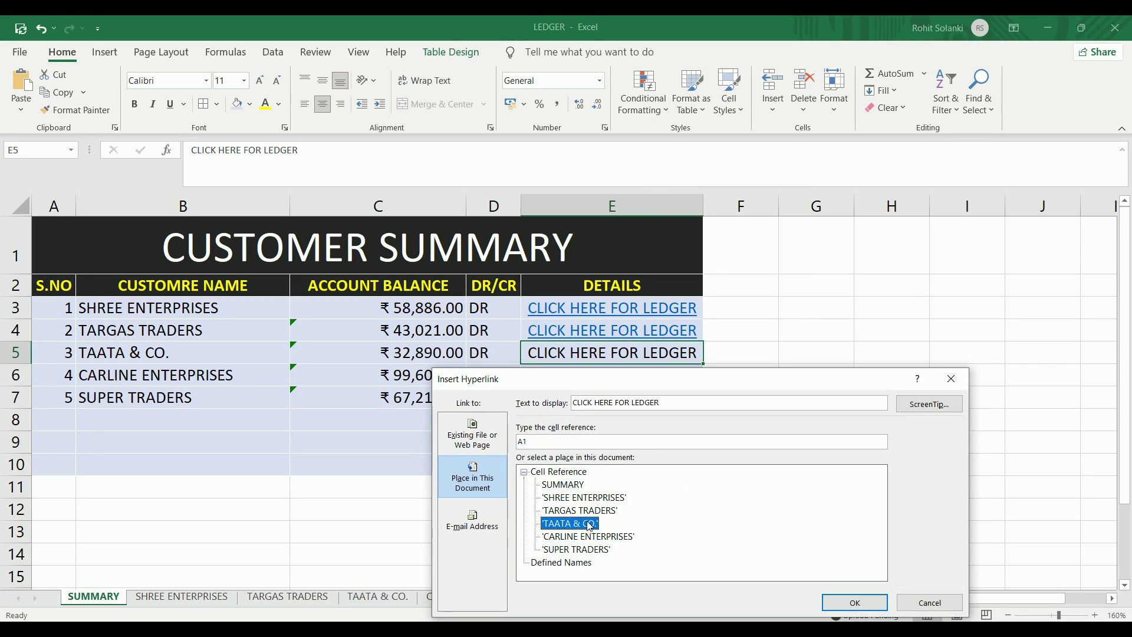
left_click(861, 602)
right_click(620, 375)
left_click(707, 603)
left_click(589, 540)
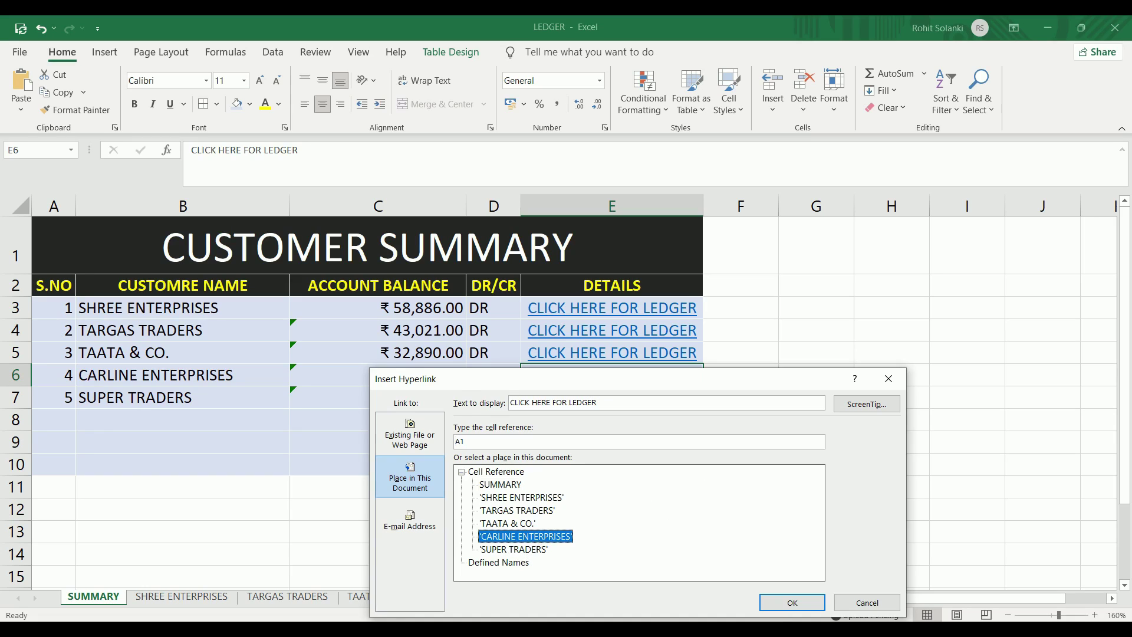
left_click(791, 603)
Hyperlink the last DETAILS cell to the SUPER TRADERS sheet, then try the first customer's link.
left_click(538, 402)
right_click(538, 402)
left_click(706, 604)
left_click(590, 556)
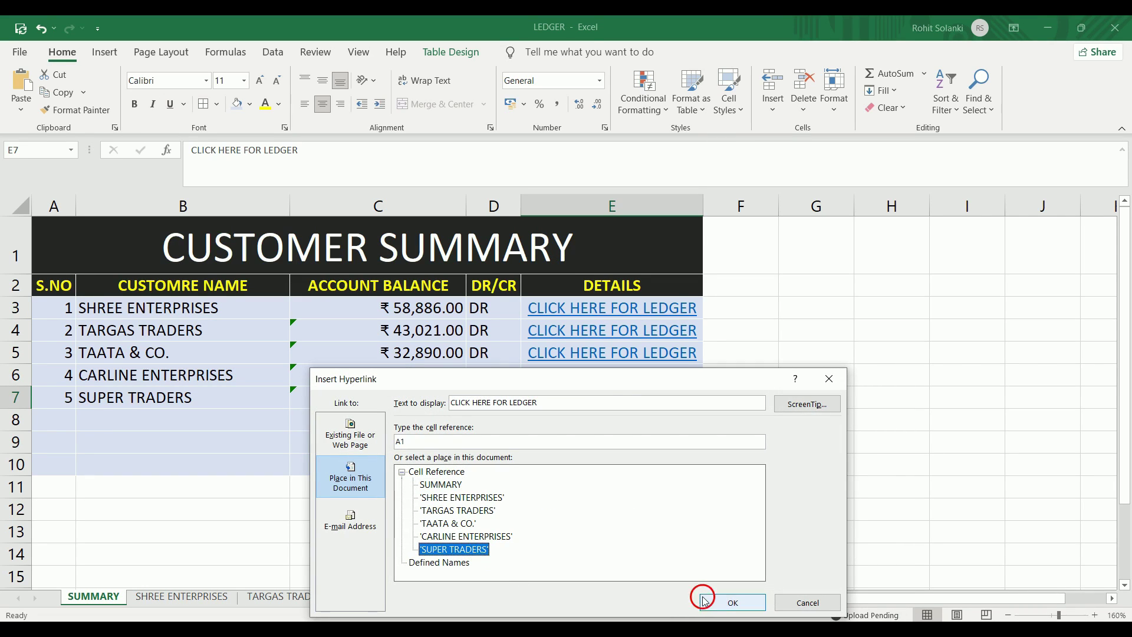
left_click(729, 602)
left_click_drag(53, 286, 700, 471)
left_click(612, 464)
left_click(612, 308)
Test the TARGAS TRADERS, TAATA & CO., CARLINE ENTERPRISES and SUPER TRADERS links, returning to the summary each time.
left_click(1027, 254)
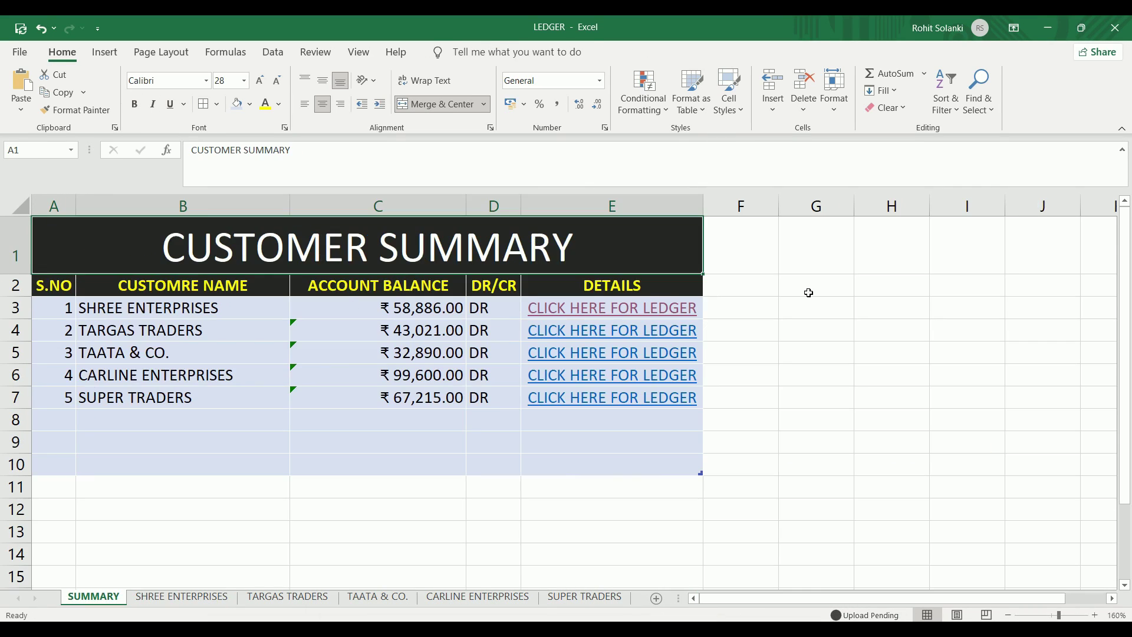
left_click(612, 330)
left_click(1040, 253)
left_click(612, 353)
left_click(1037, 252)
left_click(612, 375)
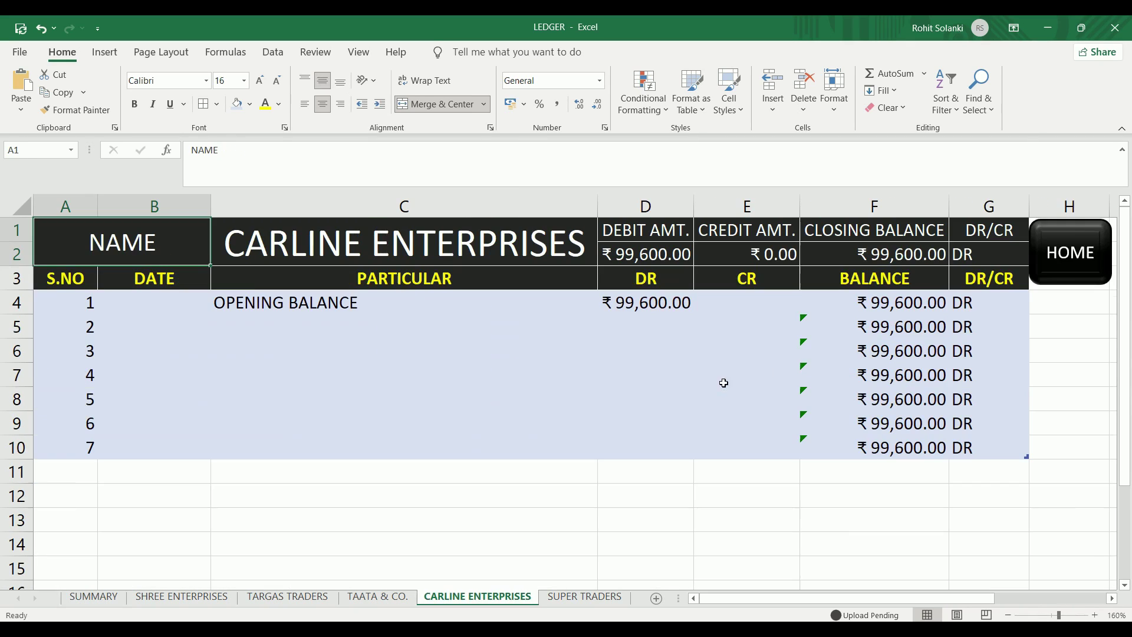
left_click(1069, 254)
left_click(640, 396)
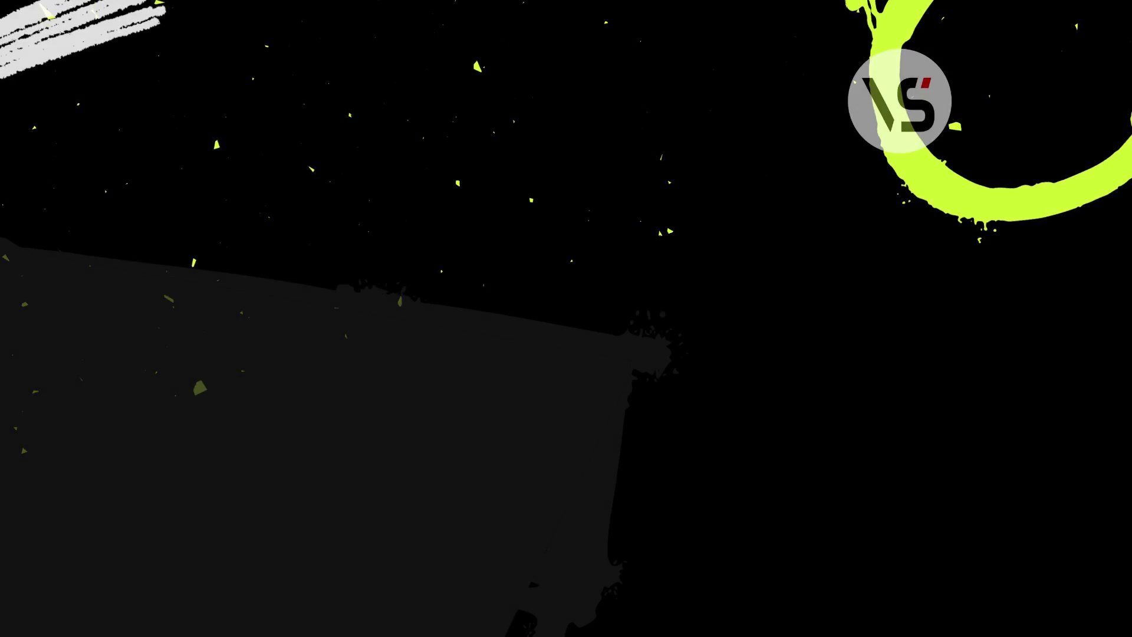